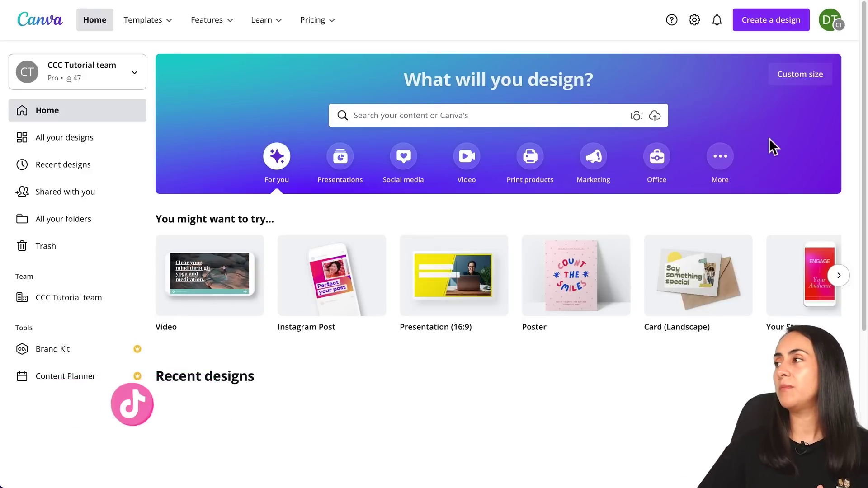
Step: Create a new A4 Document design
left_click(790, 29)
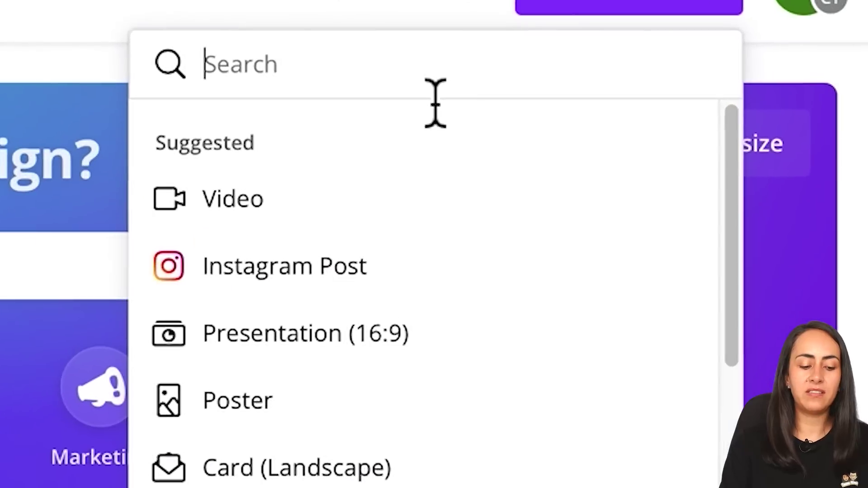
type("A4")
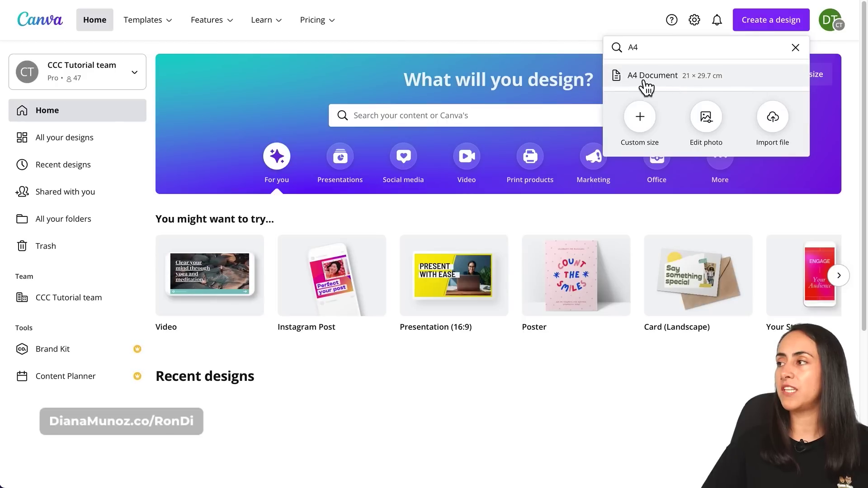
left_click(692, 86)
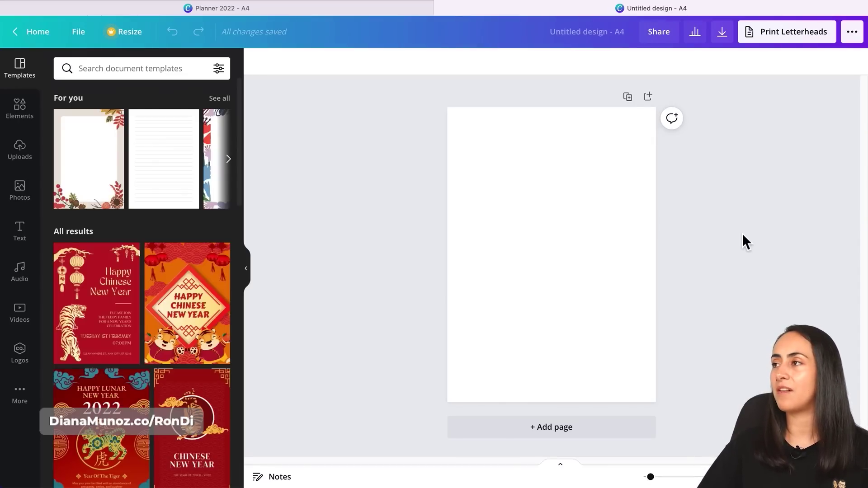
Step: Switch to the Planner 2022 design and examine the colour palette circles on its style page
key("ctrl+Right")
left_click(473, 172)
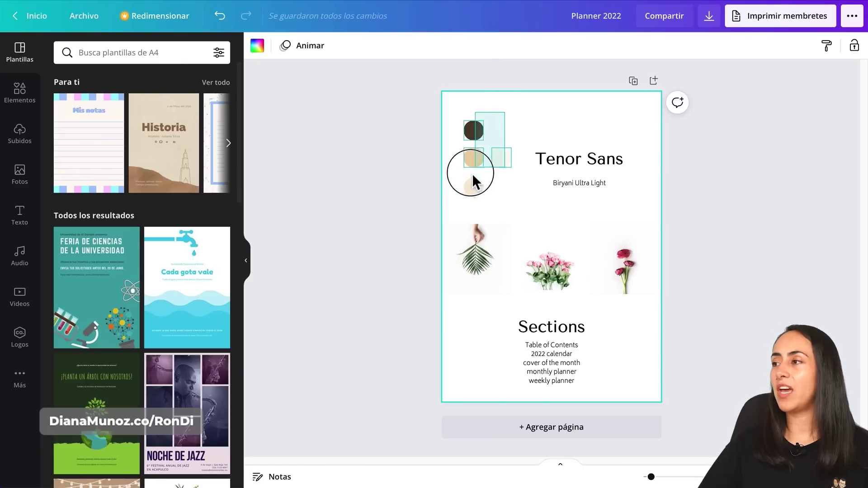
left_click(520, 102)
left_click(506, 181)
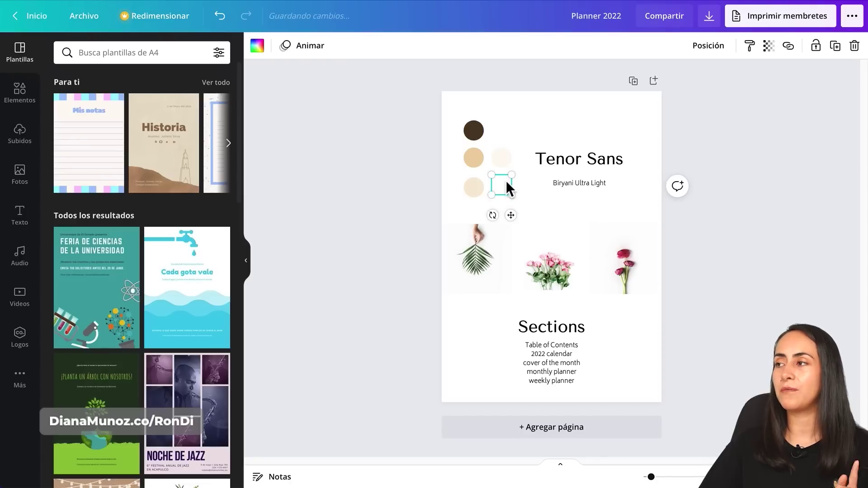
left_click_drag(511, 114, 459, 197)
left_click(474, 132)
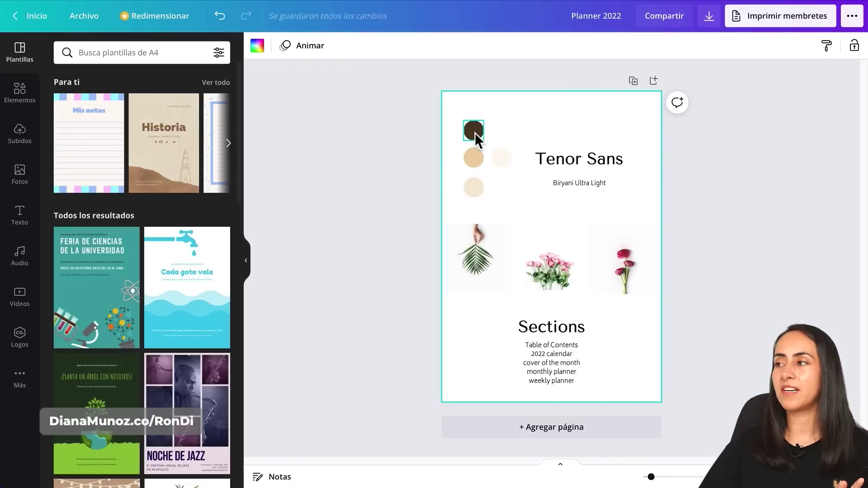
left_click(590, 113)
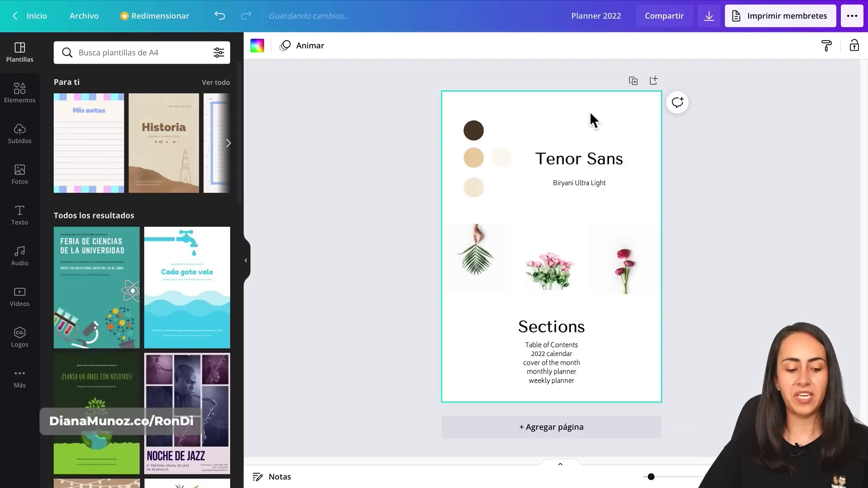
Step: Try custom colours #D19E47 and #D147AF on a temporary circle at the page's upper right and delete the circle
key("c")
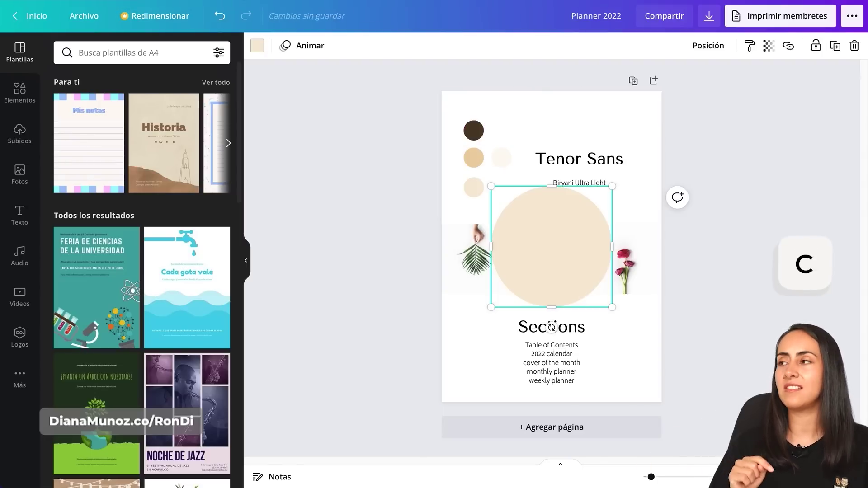
left_click_drag(562, 230, 612, 135)
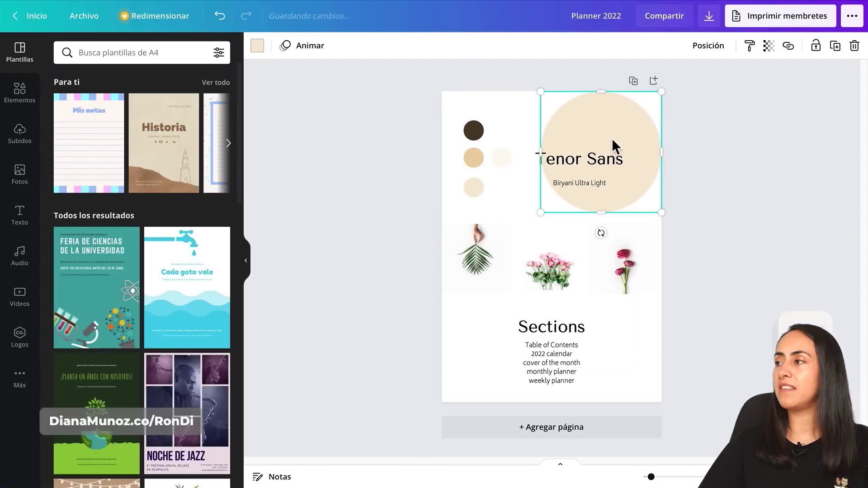
left_click(257, 45)
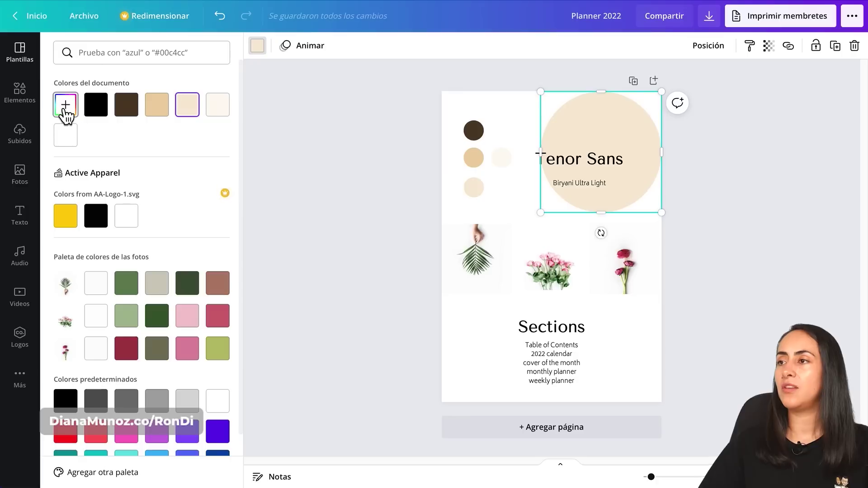
left_click(67, 107)
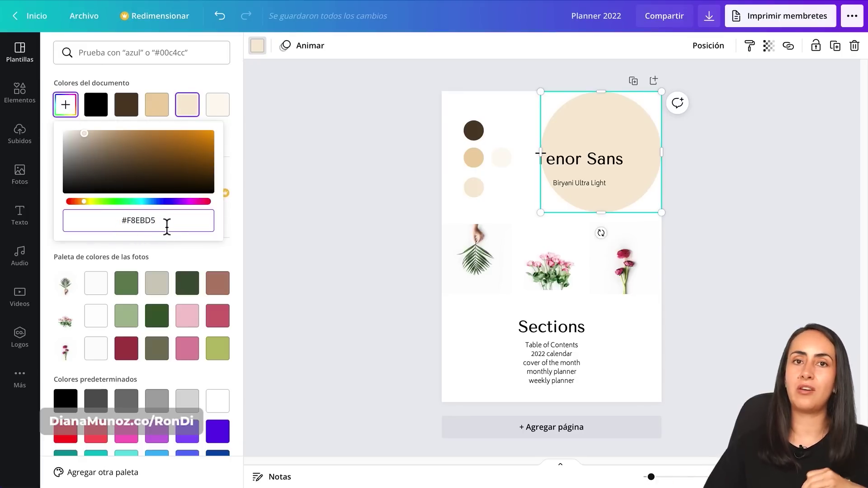
left_click_drag(84, 134, 164, 147)
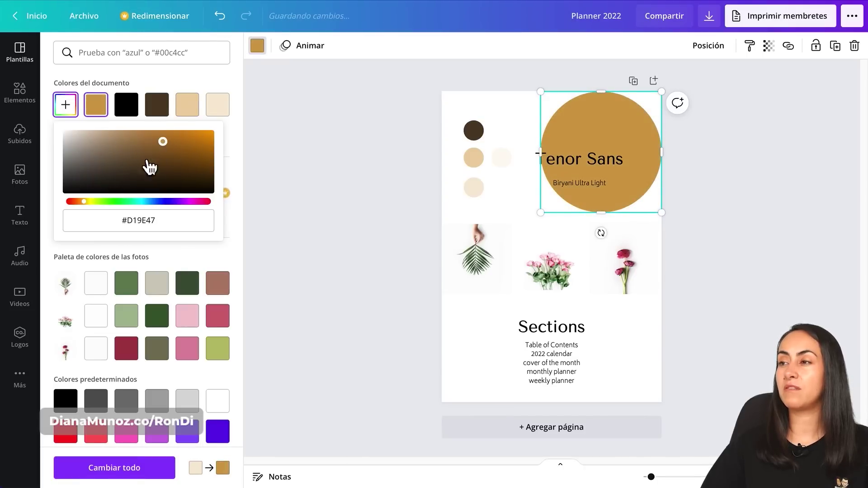
left_click_drag(86, 202, 227, 187)
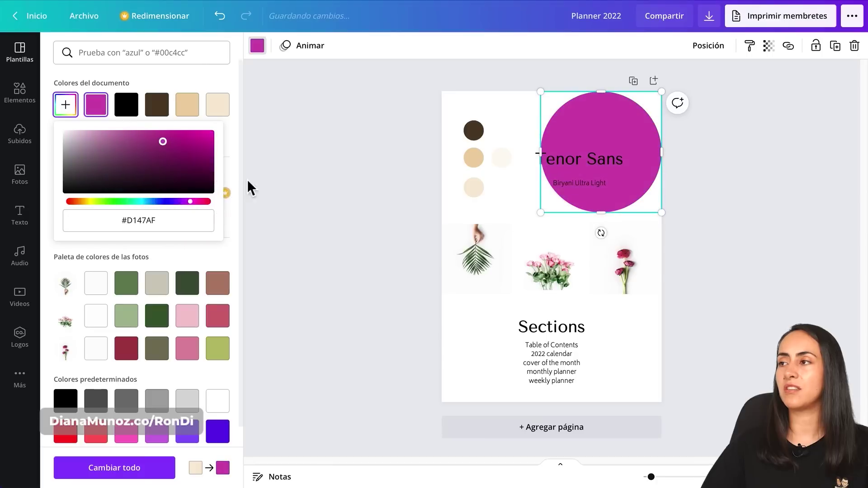
key("Delete")
Step: Review the palette circles, sample fonts and three flower and leaf photos on the planner's style page
left_click_drag(510, 92, 478, 176)
left_click_drag(587, 111, 609, 161)
left_click(615, 123)
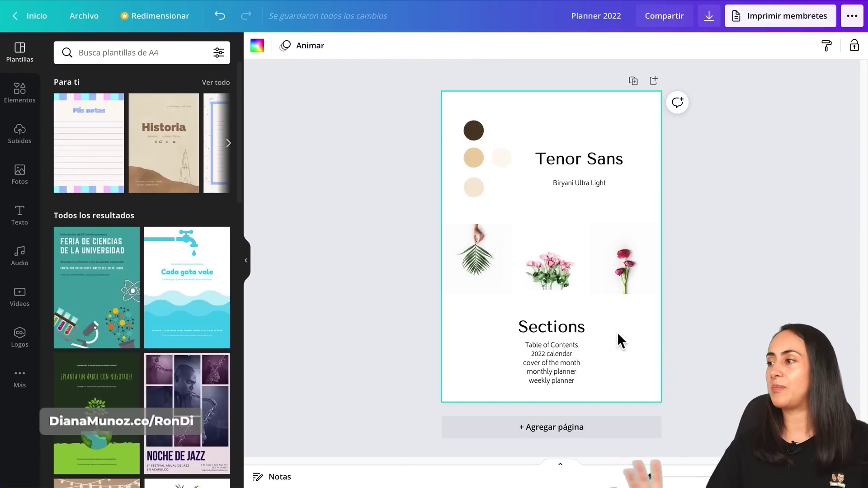
left_click_drag(703, 255, 475, 263)
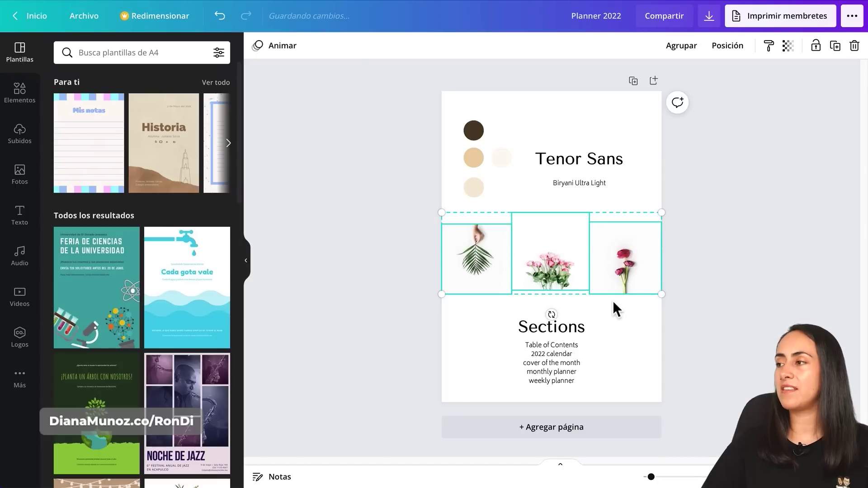
left_click(637, 317)
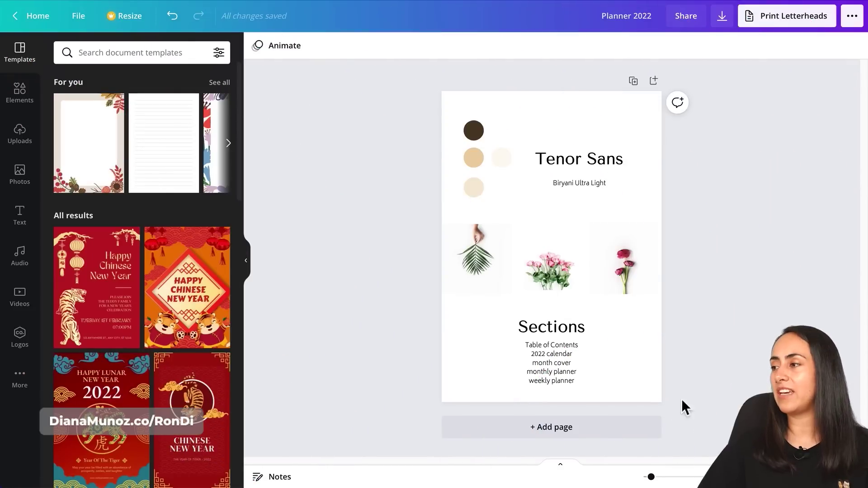
Step: Add a blank second page to the planner after the style page
left_click(654, 428)
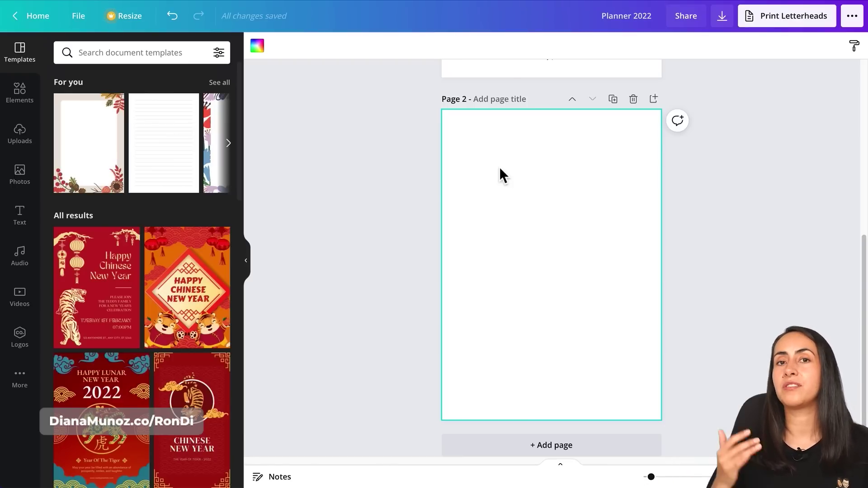
scroll(508, 192, "up", 4)
scroll(510, 199, "up", 3)
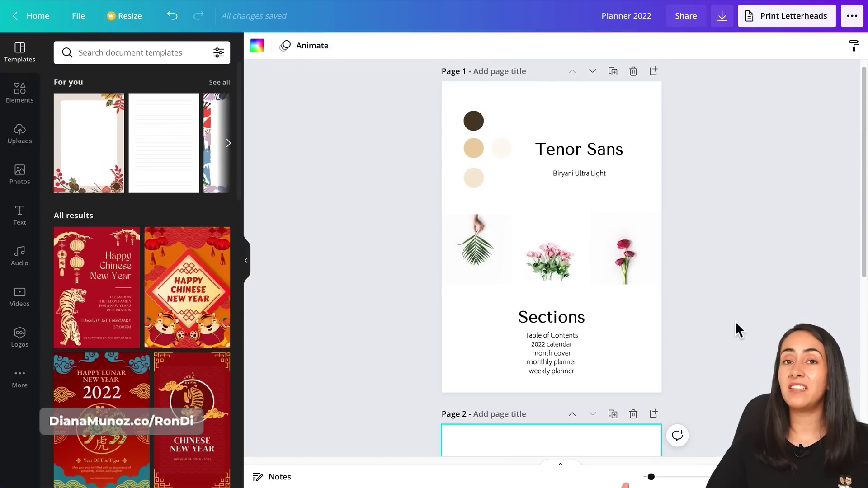
scroll(736, 321, "down", 7)
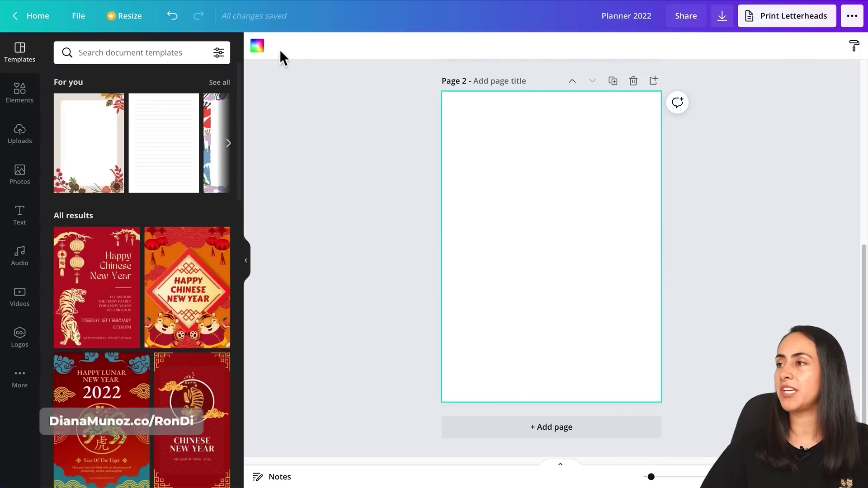
Step: Compare the available document colours with the palette circles on page 1
left_click(258, 46)
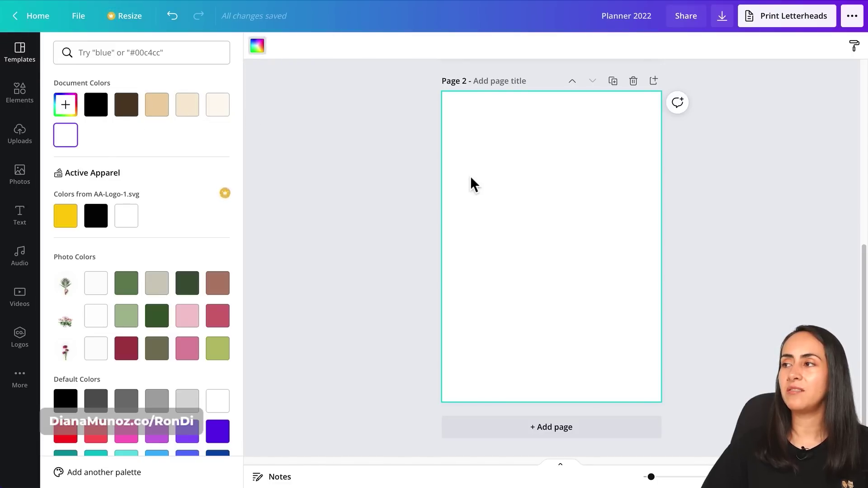
scroll(471, 184, "up", 5)
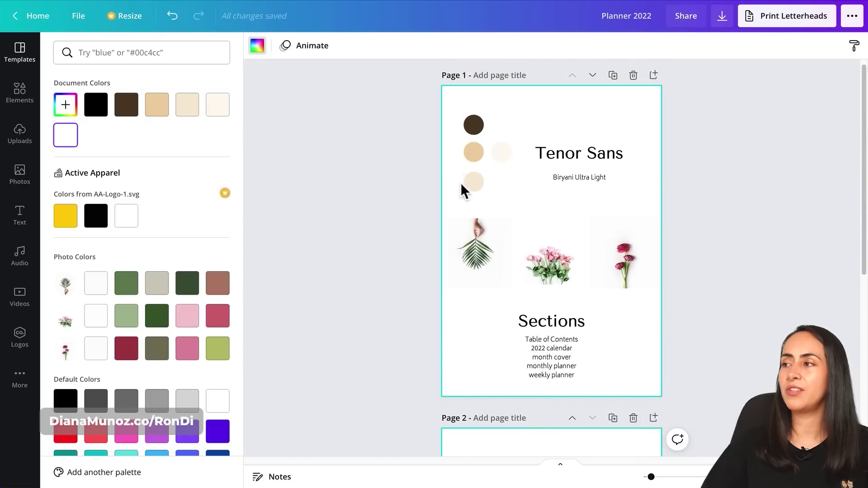
left_click_drag(467, 100, 501, 181)
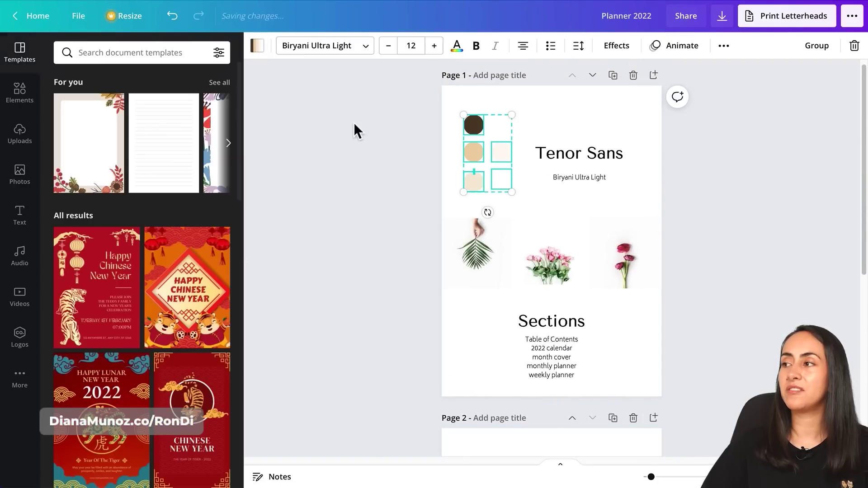
left_click(258, 46)
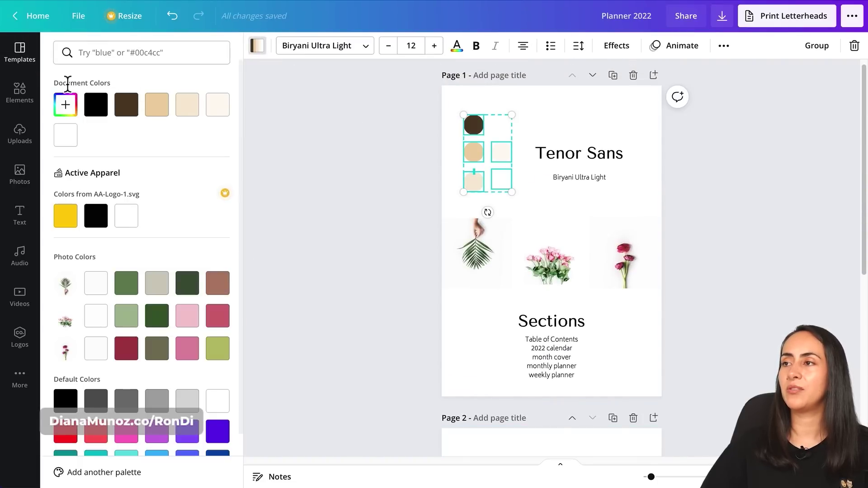
scroll(516, 268, "down", 2)
scroll(516, 267, "up", 1)
scroll(517, 267, "down", 6)
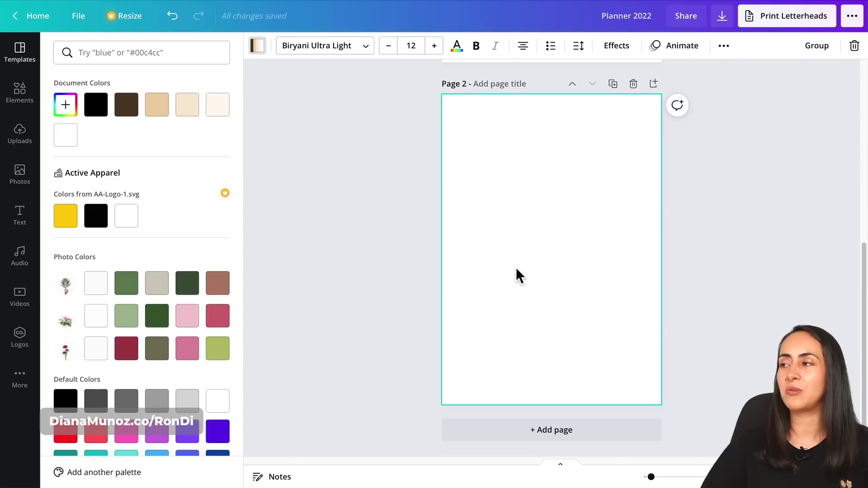
Step: Set the background of page 2 to the tan colour from the document palette
left_click(485, 153)
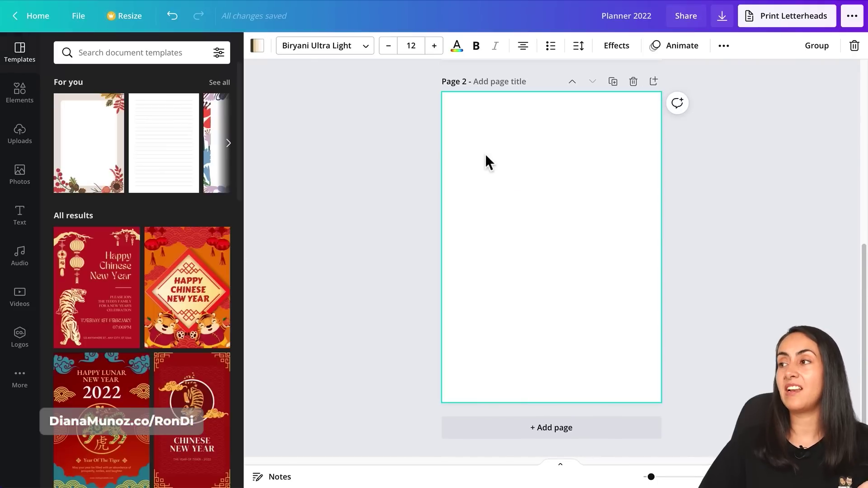
left_click(473, 131)
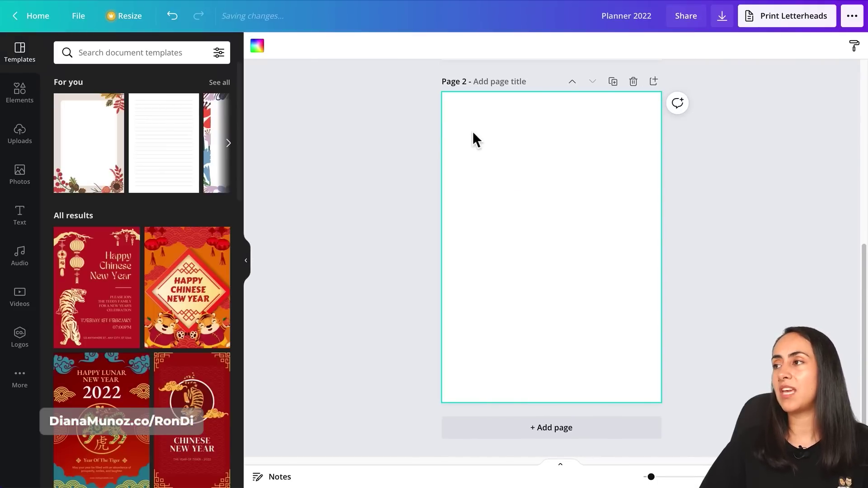
left_click(258, 45)
left_click(163, 118)
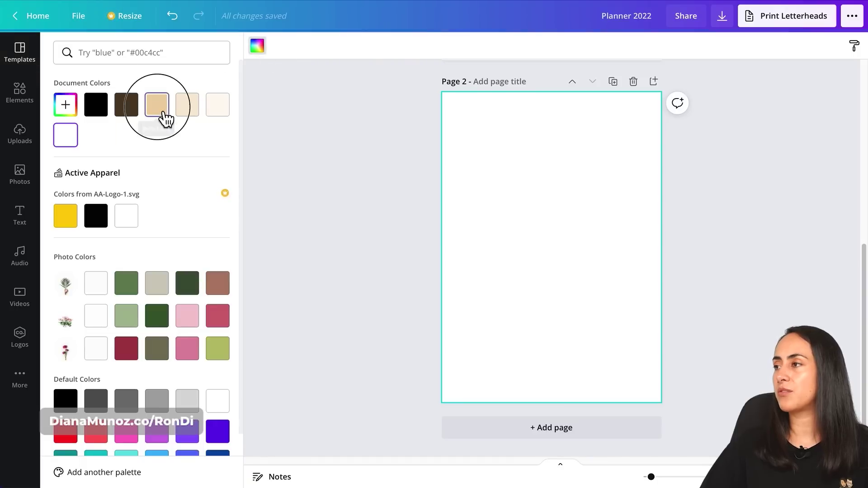
left_click(720, 205)
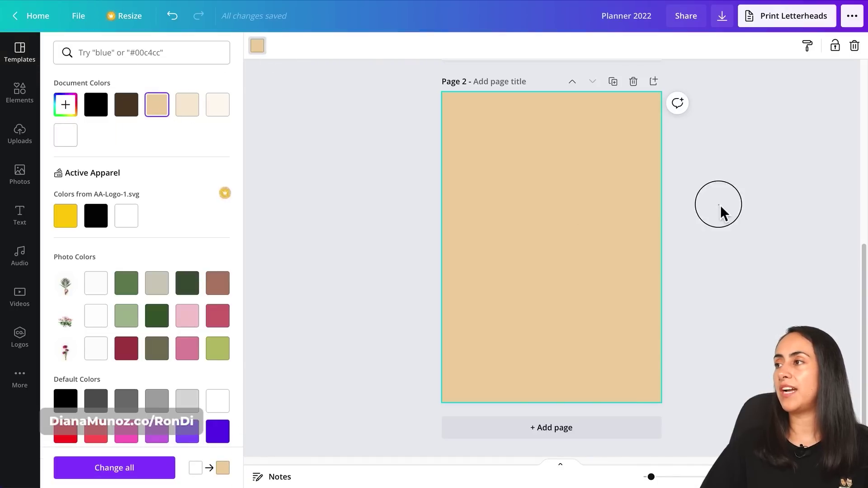
Step: Add a text box to page 2 and set its font to Tenor Sans
key("t")
left_click_drag(580, 245, 630, 239)
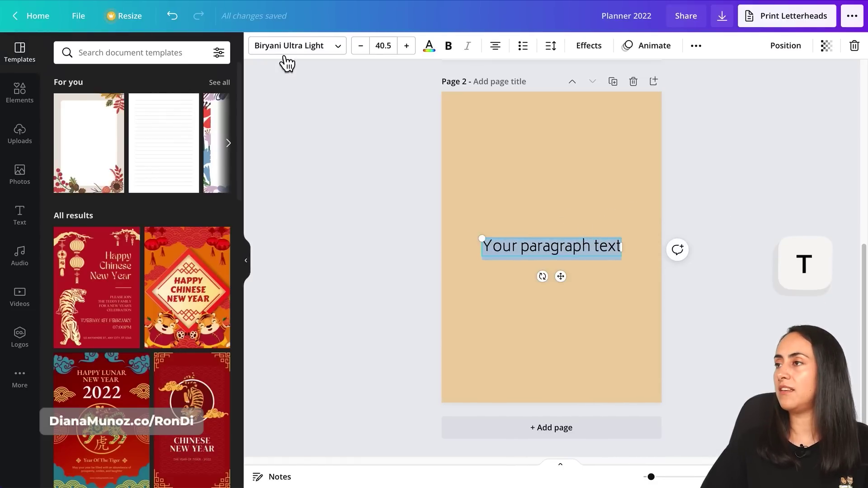
left_click(310, 51)
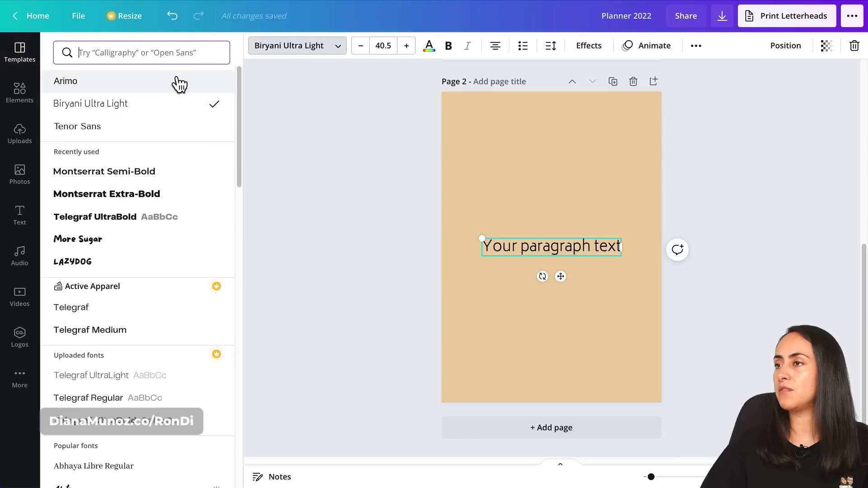
left_click(101, 133)
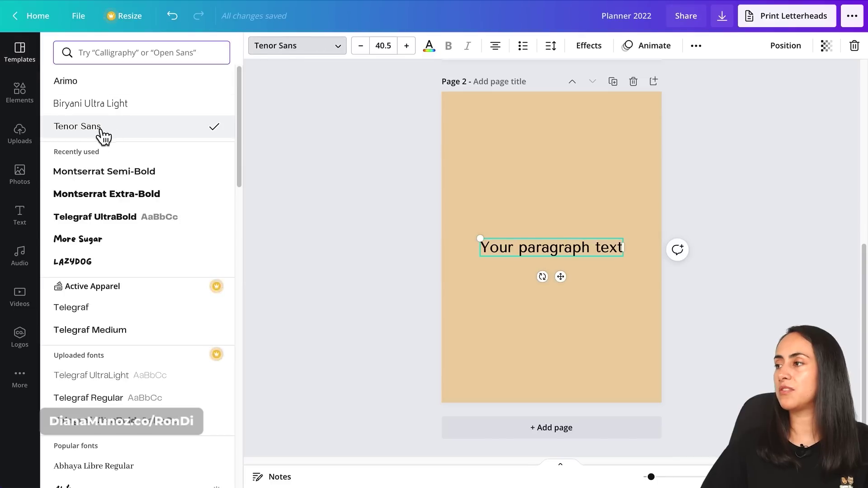
Step: Replace the placeholder text on page 2 with "Planner" and "2022" on two lines
triple_click(535, 252)
type("Planner")
key("Return")
type("2022")
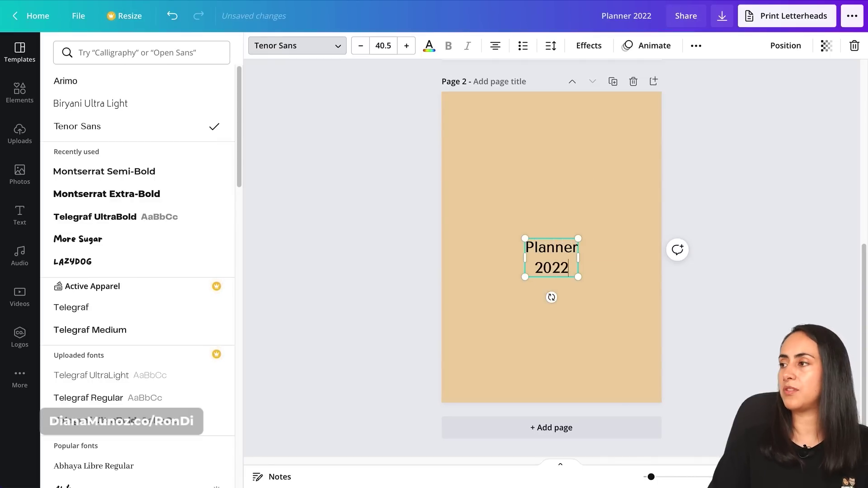
Step: Enlarge the "Planner 2022" title to a font size of about 64.3 and colour it white
left_click_drag(581, 239, 609, 237)
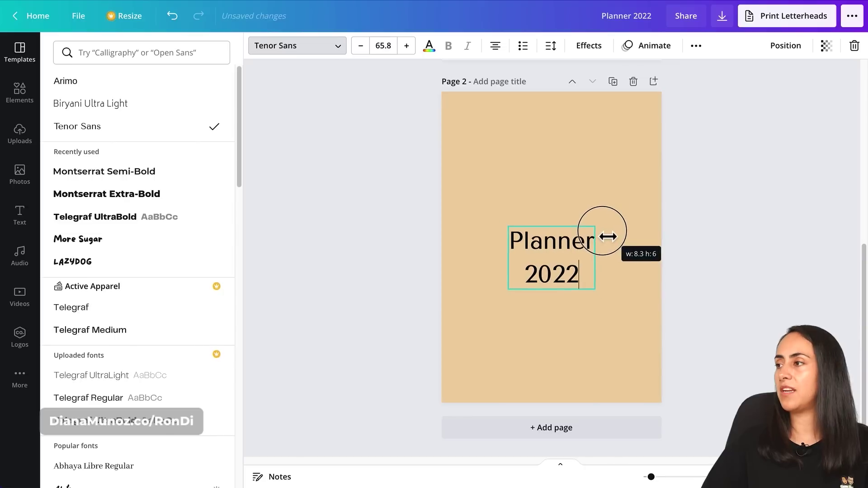
left_click(430, 45)
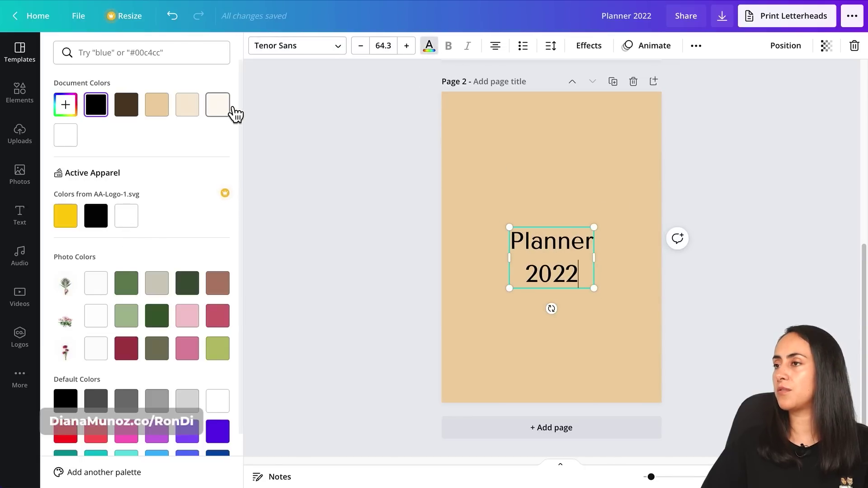
left_click(67, 135)
Step: Tighten the line spacing of the "Planner 2022" title and align it to the middle of page 2
left_click(553, 46)
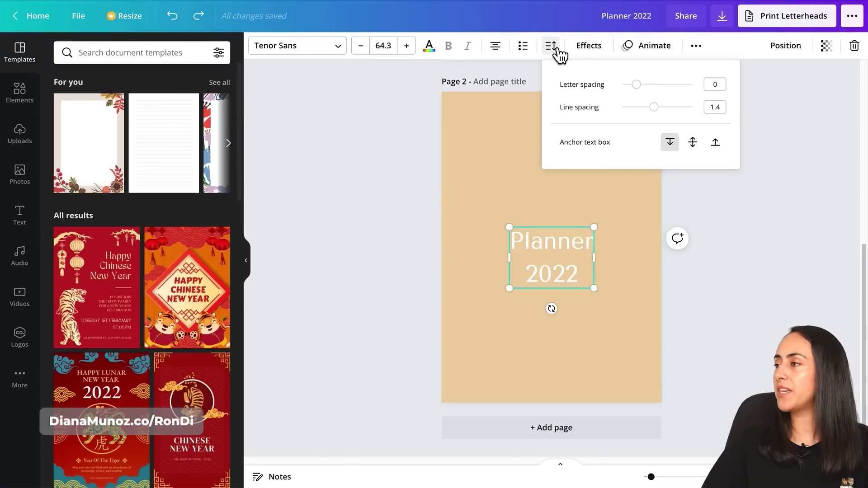
left_click_drag(657, 109, 648, 110)
left_click(786, 46)
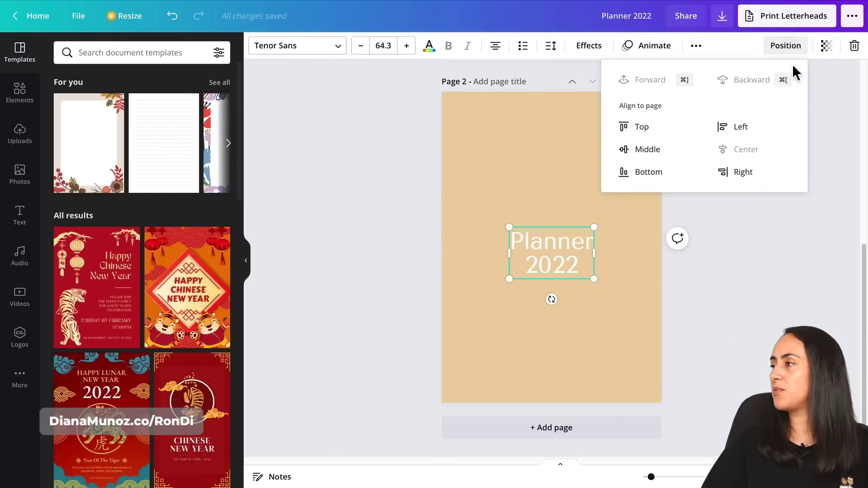
left_click(688, 156)
left_click(759, 299)
left_click(759, 299)
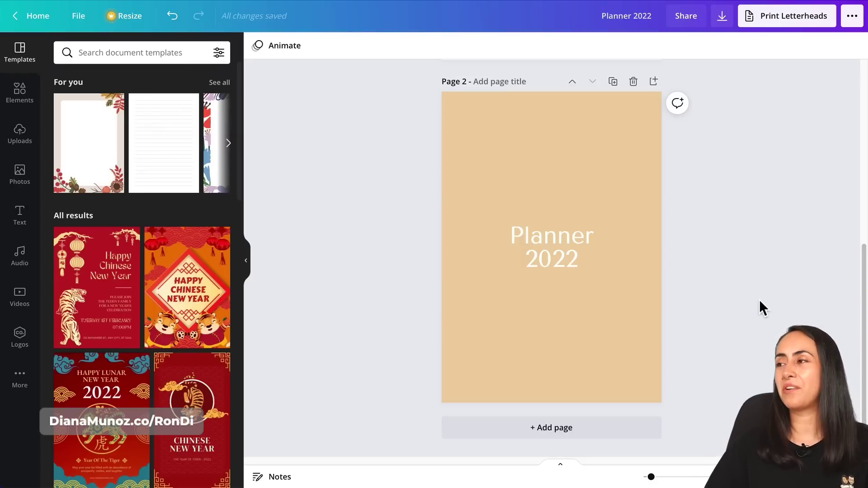
Step: Add a new page after the cover and delete its tan background
scroll(758, 300, "up", 5)
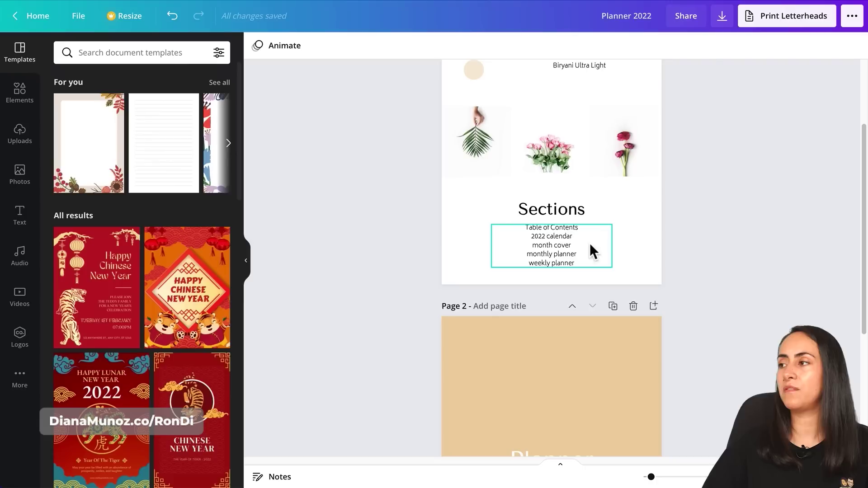
left_click(532, 243)
left_click_drag(574, 237, 531, 236)
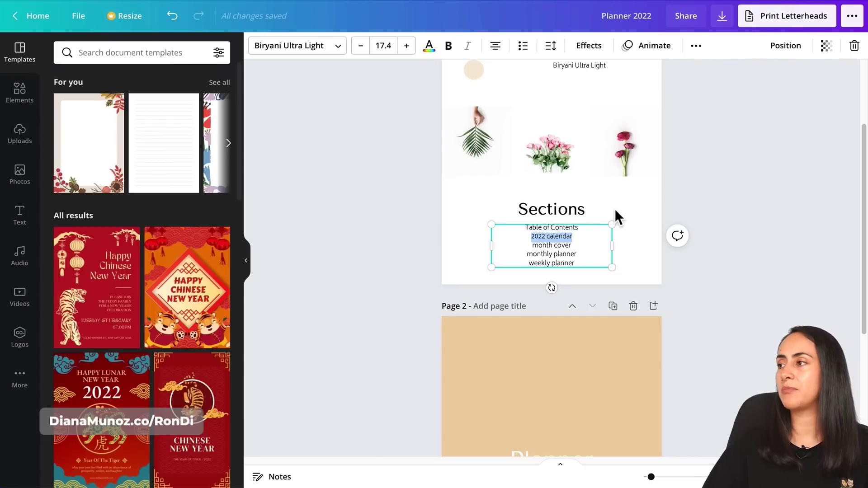
left_click(641, 239)
scroll(707, 294, "down", 5)
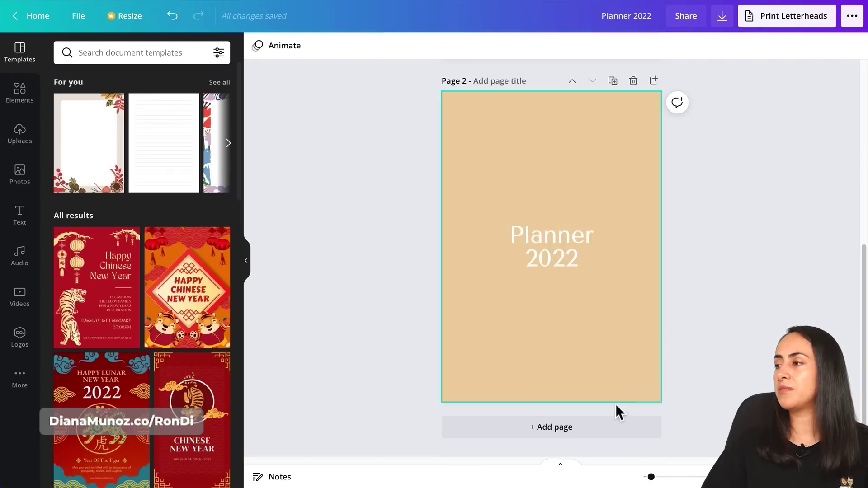
left_click(599, 428)
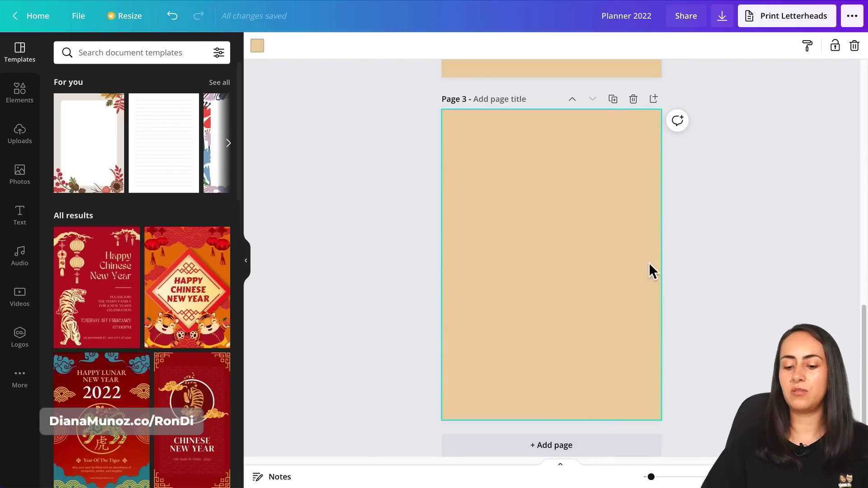
key("Delete")
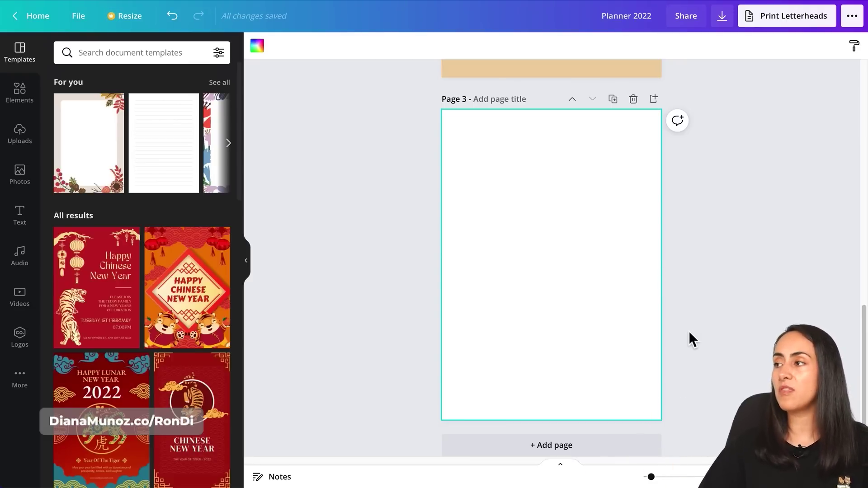
scroll(742, 259, "down", 1)
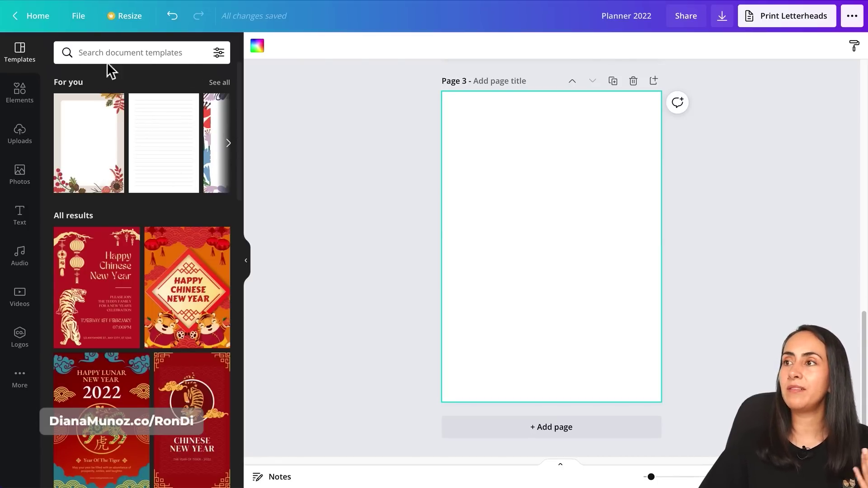
Step: Search the templates for "calendar 2022" and apply the light grey "2022 Calendar" design with shaded month bars to page 3
left_click(97, 52)
type("calendar 2022")
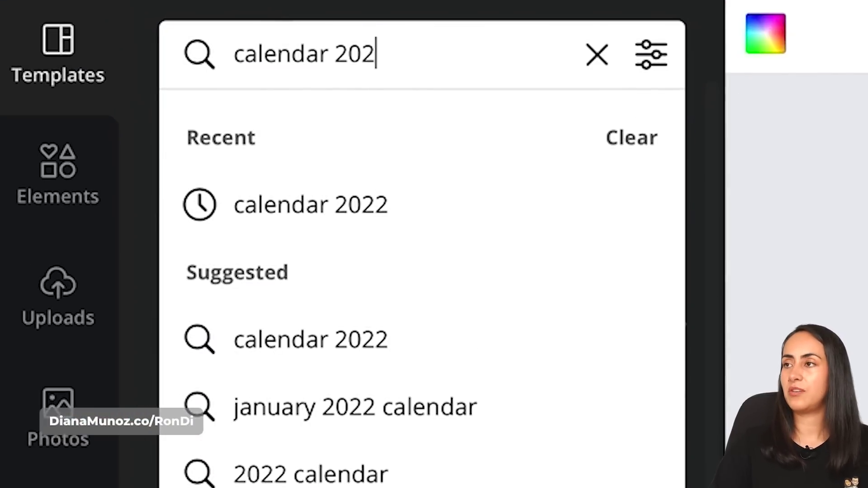
key("Return")
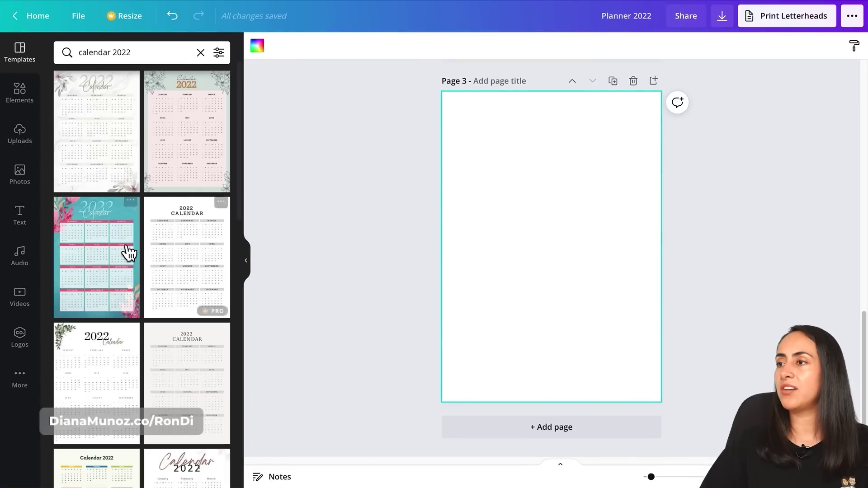
scroll(178, 375, "down", 3)
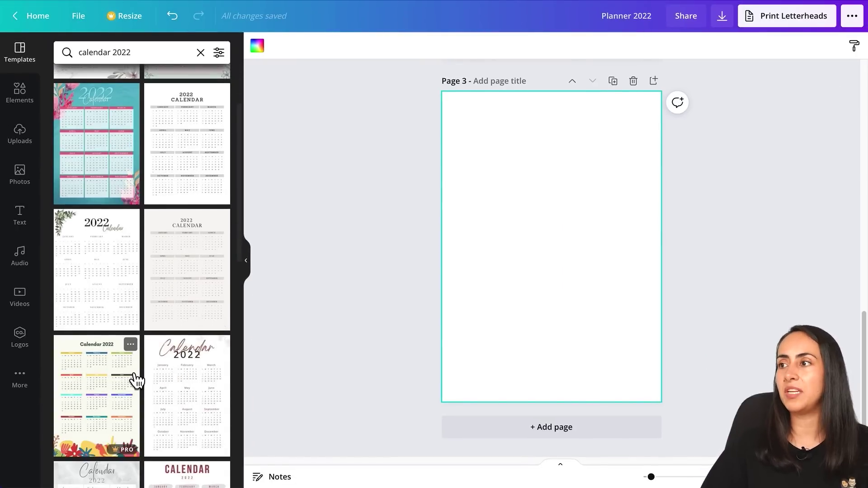
mouse_move(206, 185)
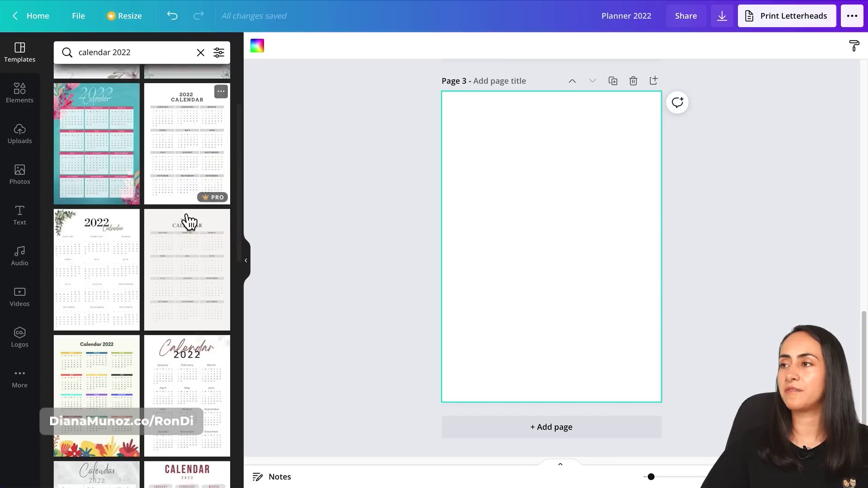
left_click(189, 261)
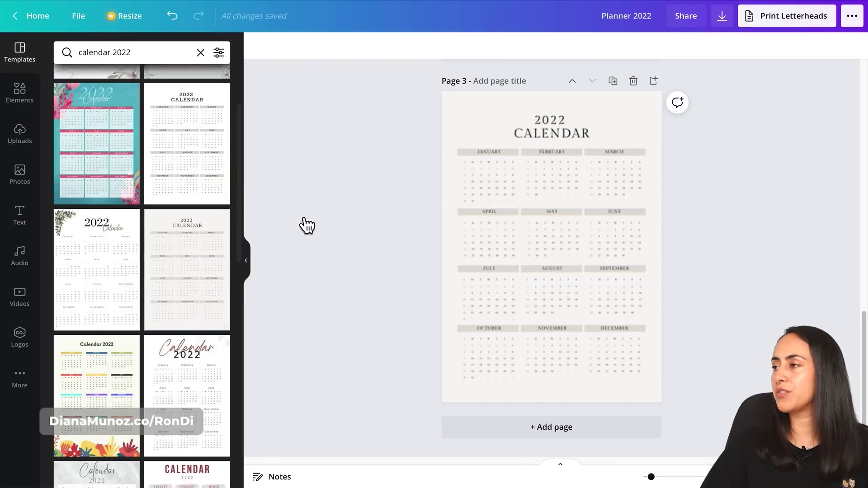
Step: Examine the title and month grids of the 2022 calendar on page 3 up close
left_click(570, 132)
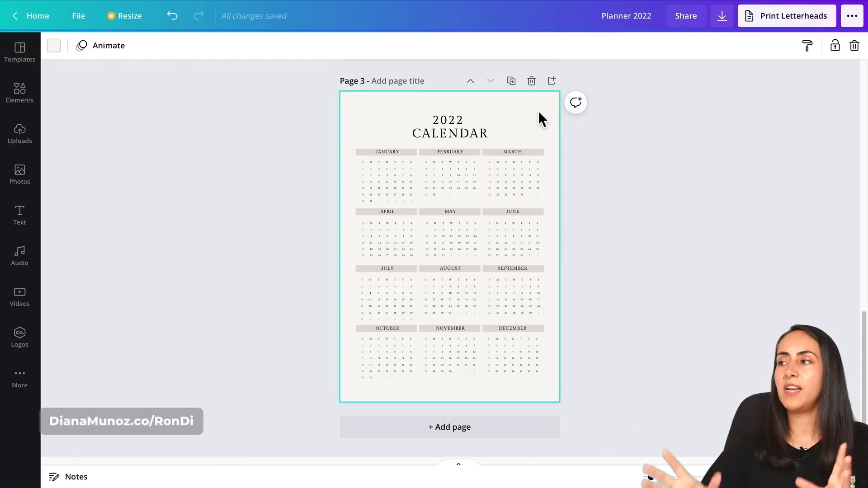
left_click(597, 275)
scroll(597, 275, "up", 1)
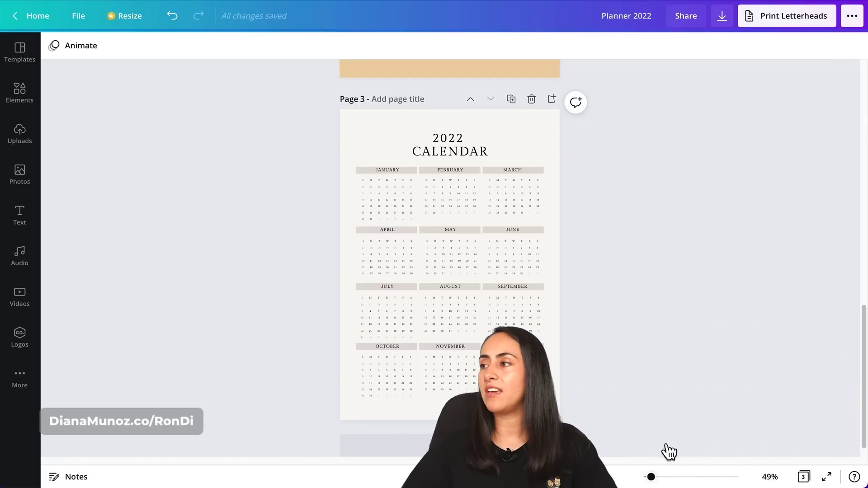
scroll(599, 217, "up", 5, "ctrl")
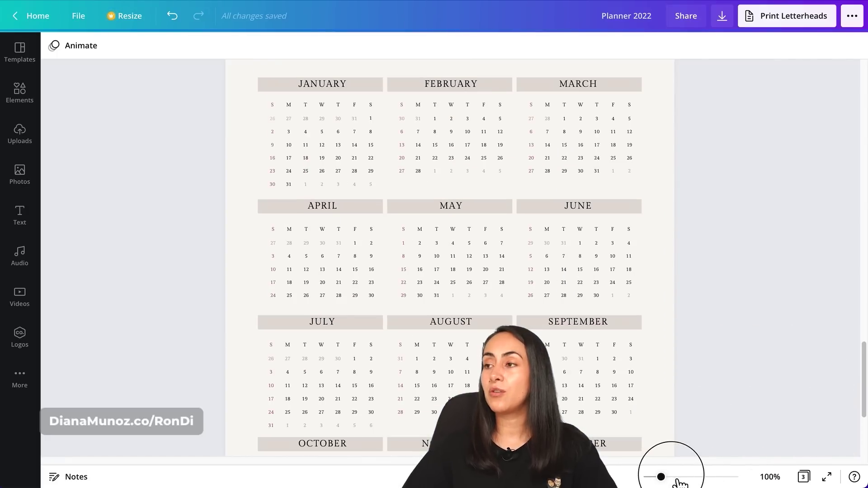
scroll(740, 248, "up", 3, "ctrl")
scroll(182, 279, "up", 5)
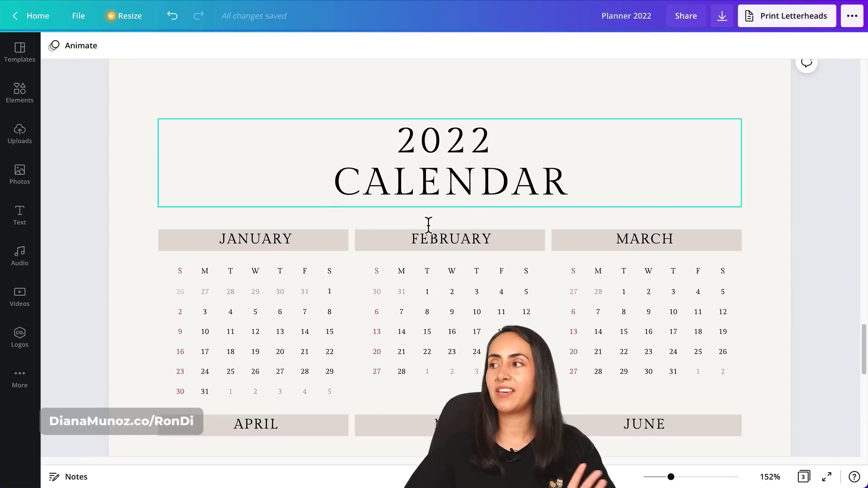
left_click_drag(679, 481, 651, 479)
left_click(549, 181)
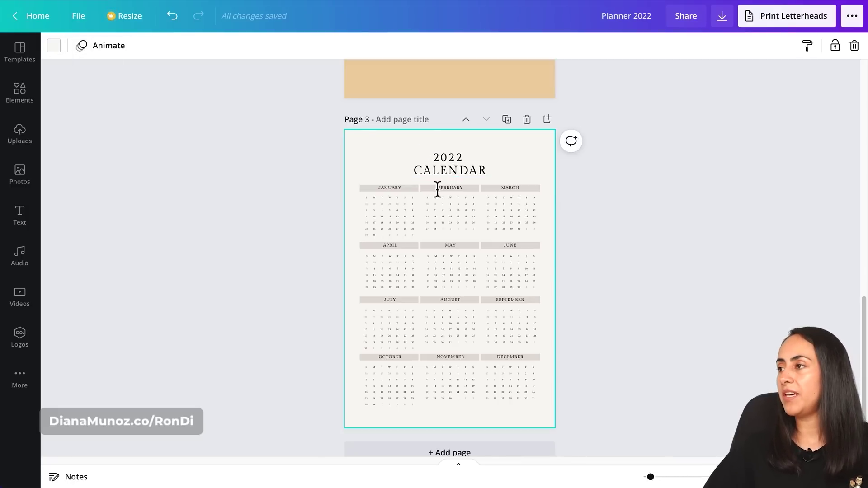
Step: Set the font of the "2022 Calendar" title on page 3 to Tenor Sans
left_click(445, 174)
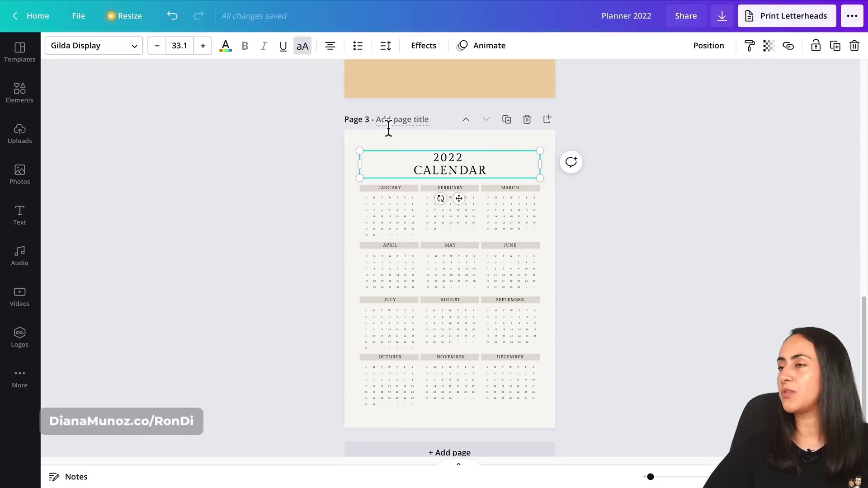
left_click(135, 47)
left_click(178, 154)
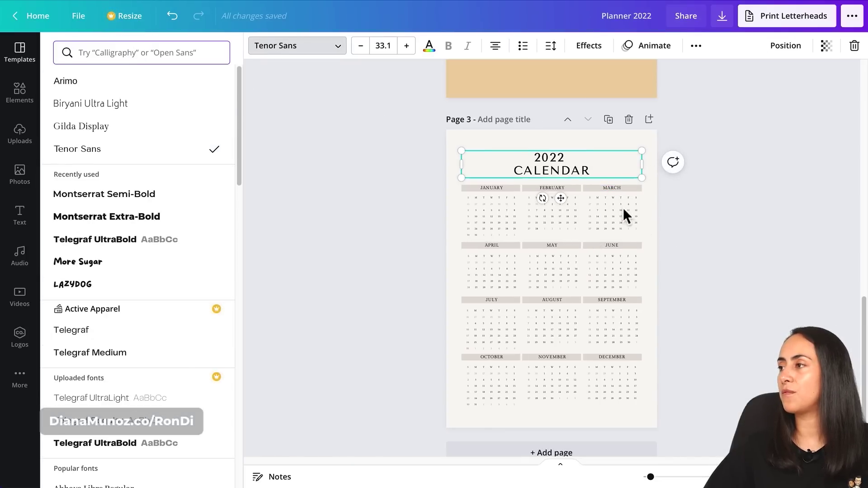
Step: Set the font of all month names and dates in the calendar to Biryani Ultra Light
left_click_drag(684, 188, 424, 417)
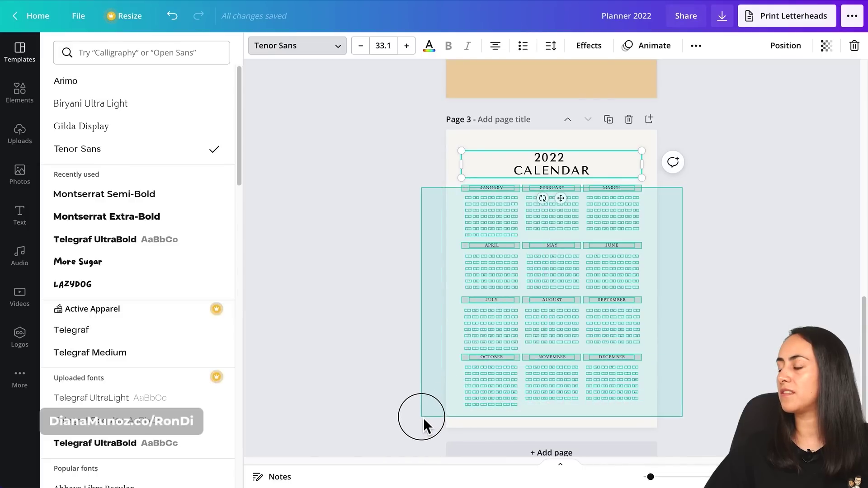
left_click(153, 104)
key("Escape")
key("Escape")
scroll(454, 134, "down", 1)
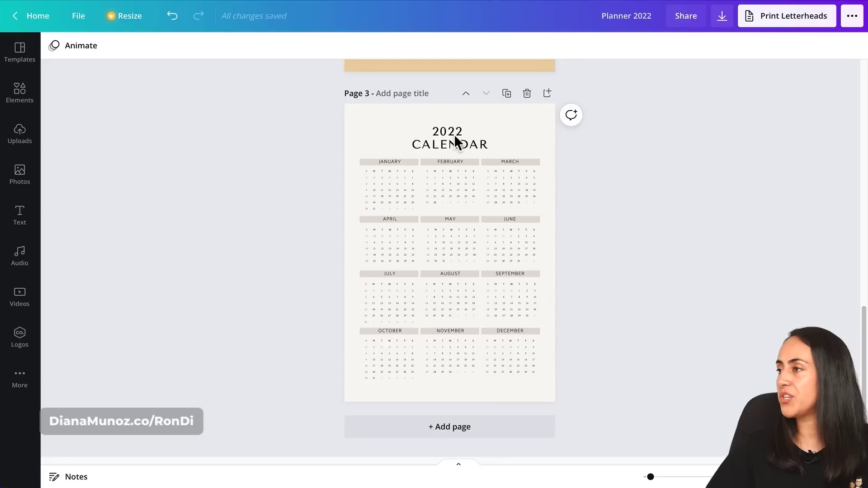
Step: Colour the "2022 Calendar" title with the tan from the document palette
left_click(454, 135)
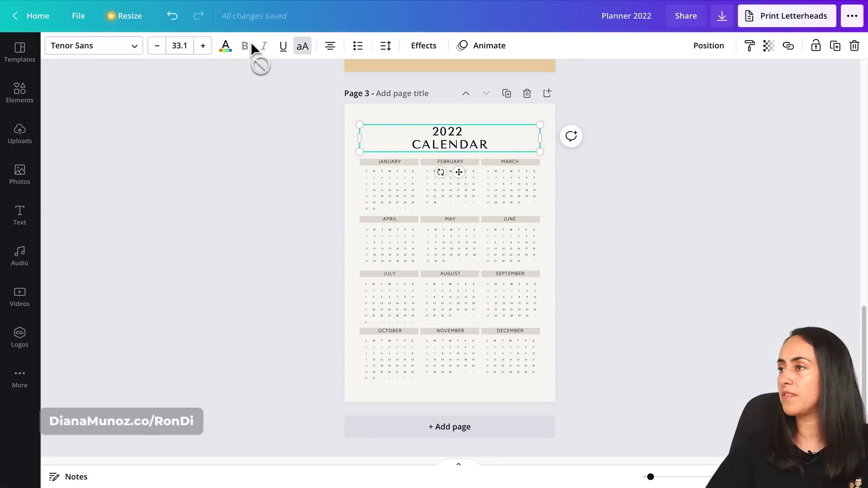
left_click(225, 46)
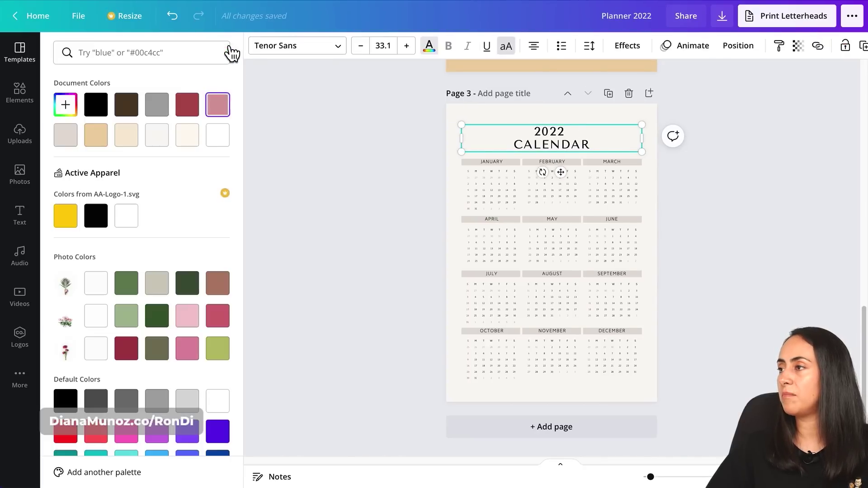
left_click(97, 137)
left_click(459, 157)
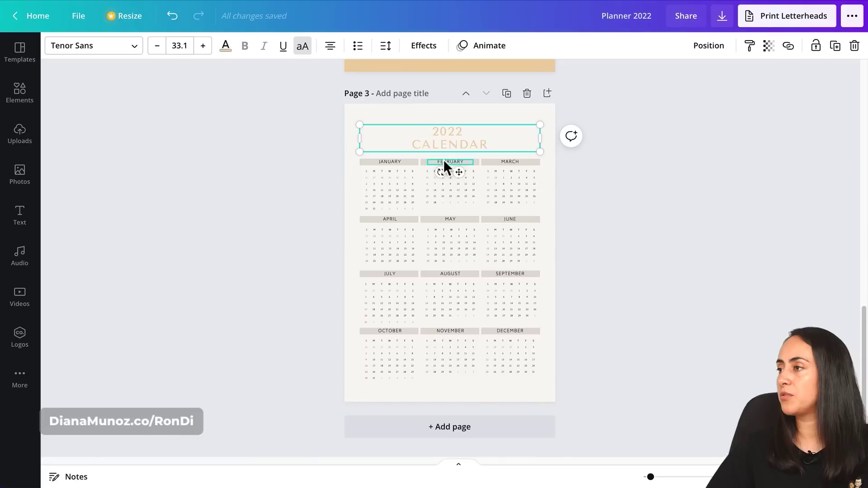
Step: Recolour the January header bar with the document's tan and apply the change to all matching bars
left_click(365, 163)
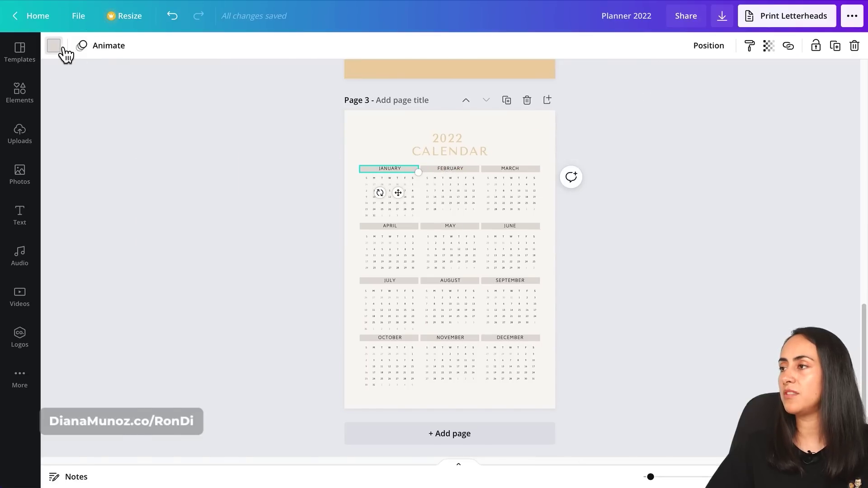
left_click(62, 47)
left_click(96, 135)
left_click(151, 470)
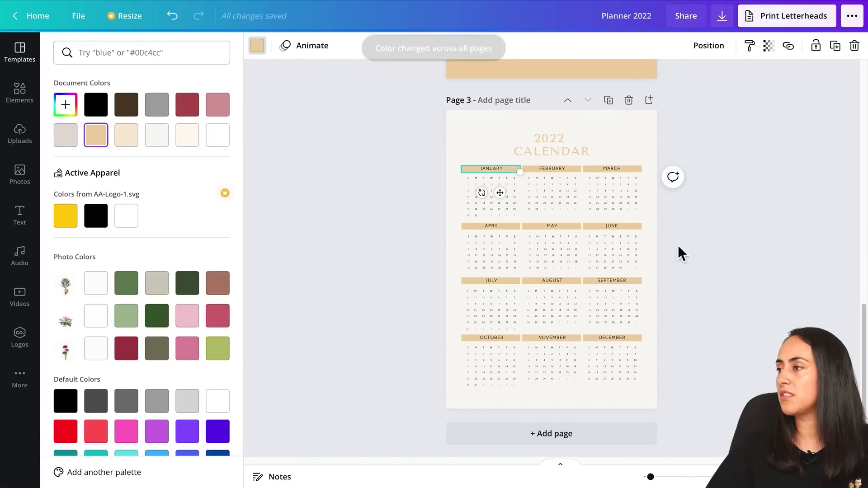
left_click(641, 288)
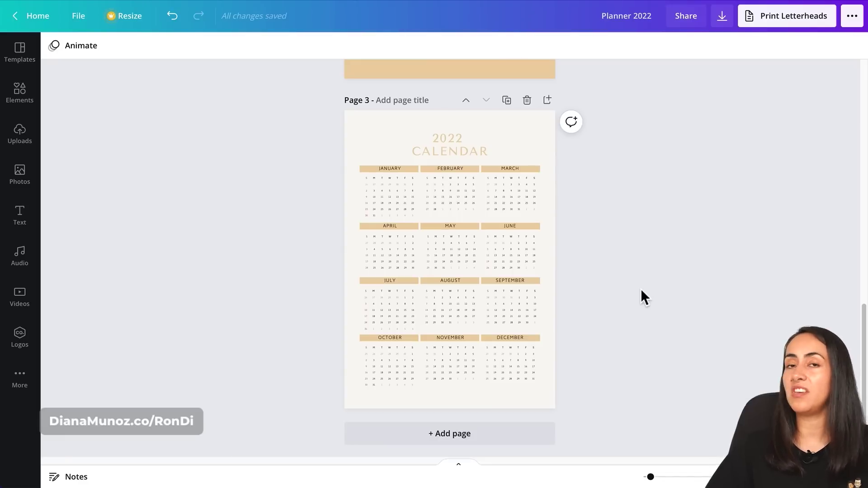
Step: Add a page after the calendar and move it up so it comes before the calendar
scroll(641, 289, "up", 12)
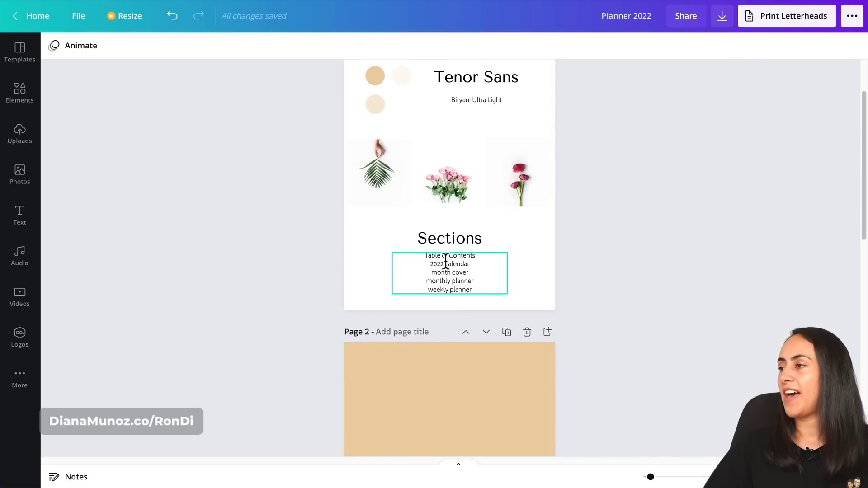
left_click(480, 255)
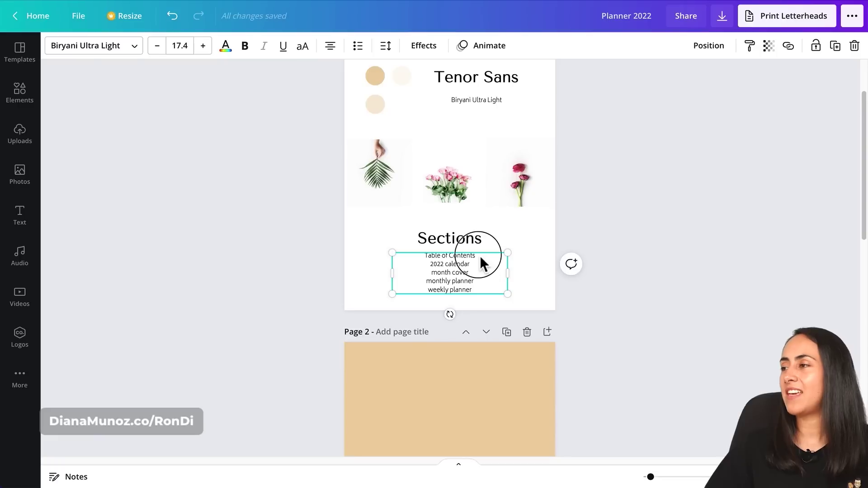
left_click_drag(477, 256, 423, 256)
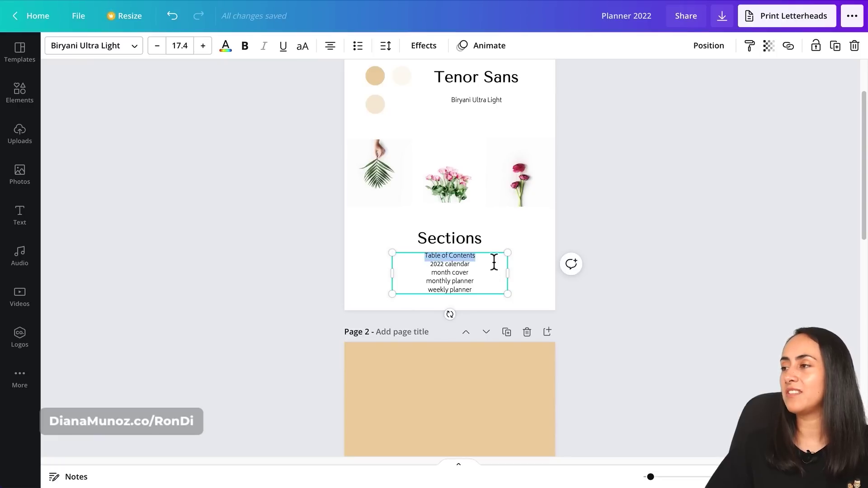
left_click(701, 238)
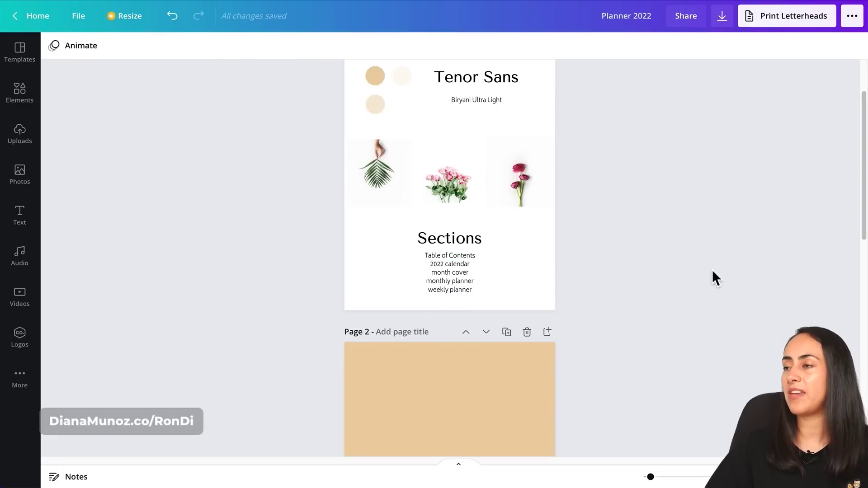
scroll(715, 271, "down", 7)
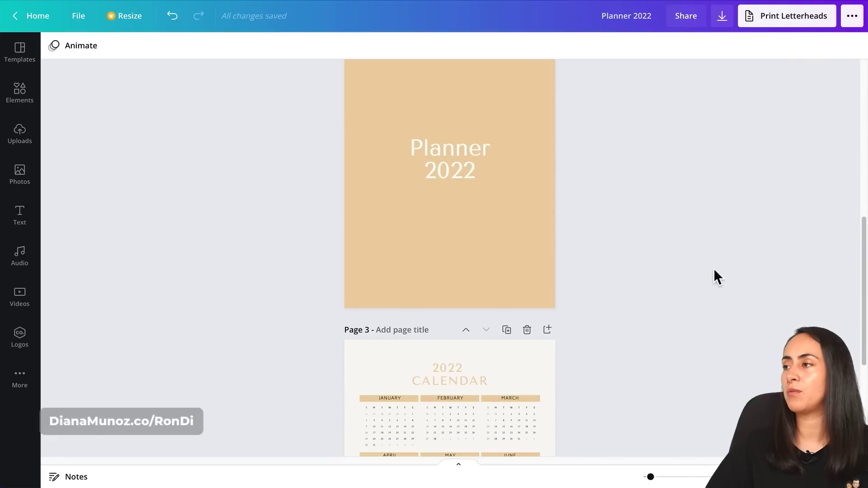
left_click(548, 330)
left_click(466, 349)
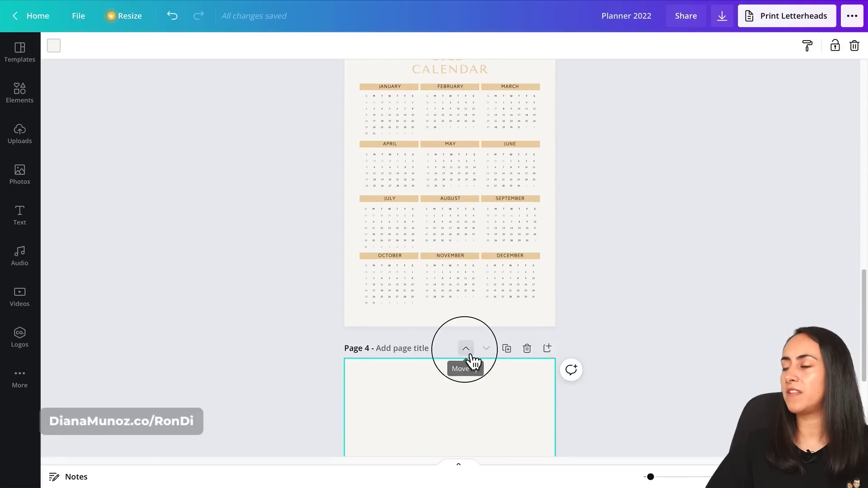
Step: Copy the "2022 Calendar" title onto the blank page 3 and change its text to "TABLE OF CONTENTS"
scroll(452, 321, "down", 2)
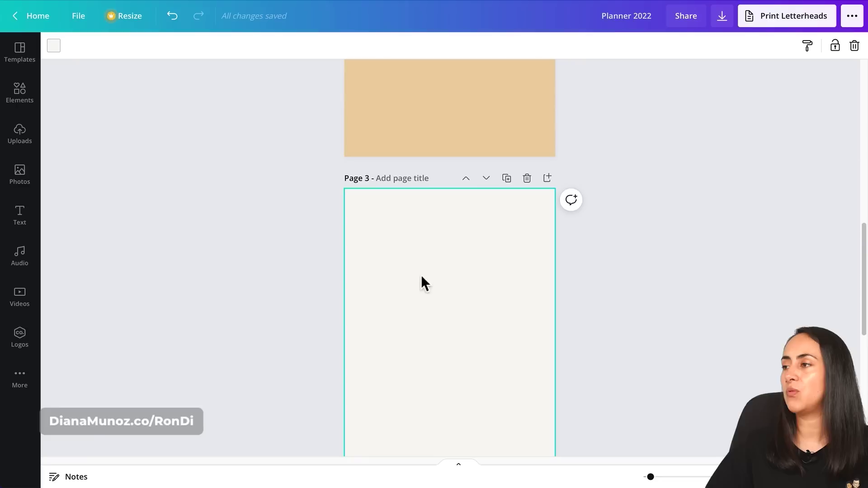
scroll(480, 287, "down", 2)
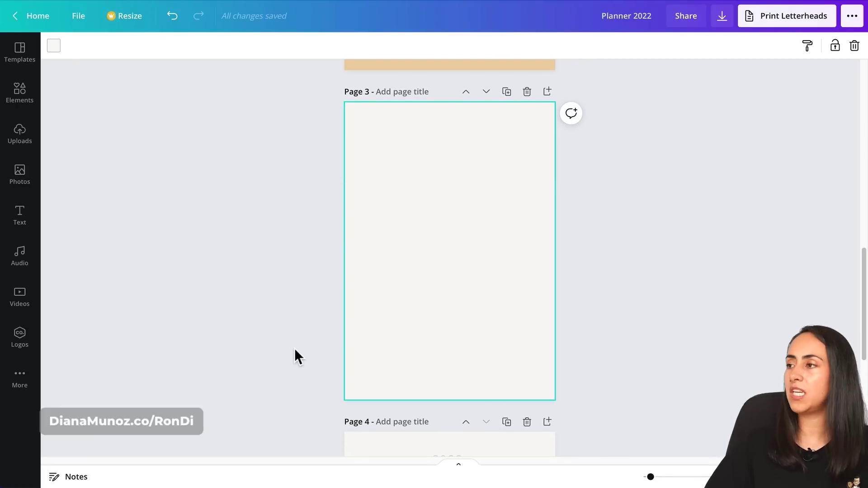
scroll(545, 280, "down", 2)
left_click(480, 366)
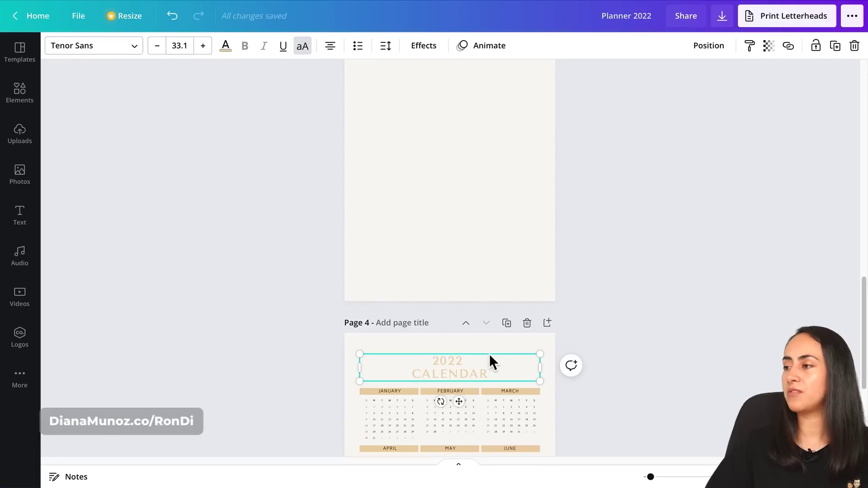
key("ctrl+c")
left_click(492, 246)
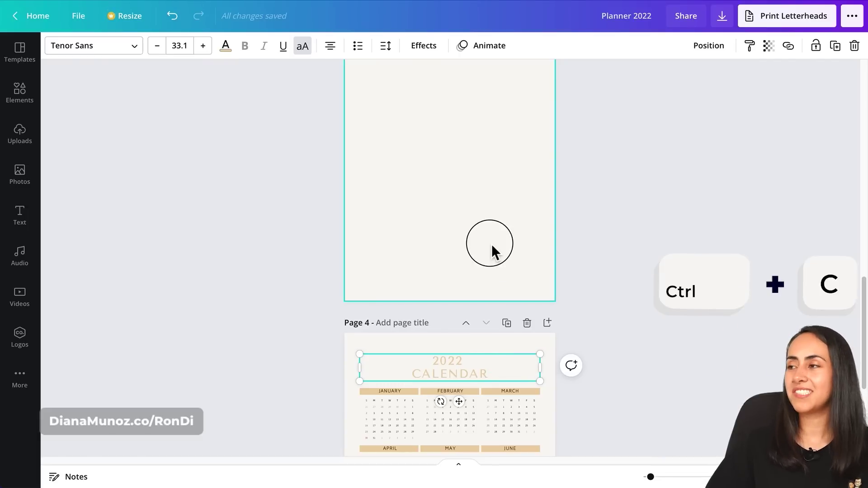
scroll(491, 246, "up", 3)
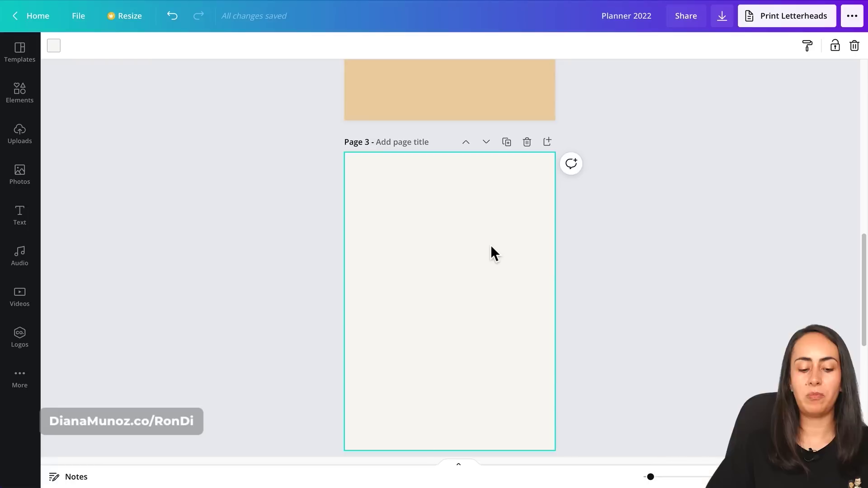
key("ctrl+v")
double_click(498, 195)
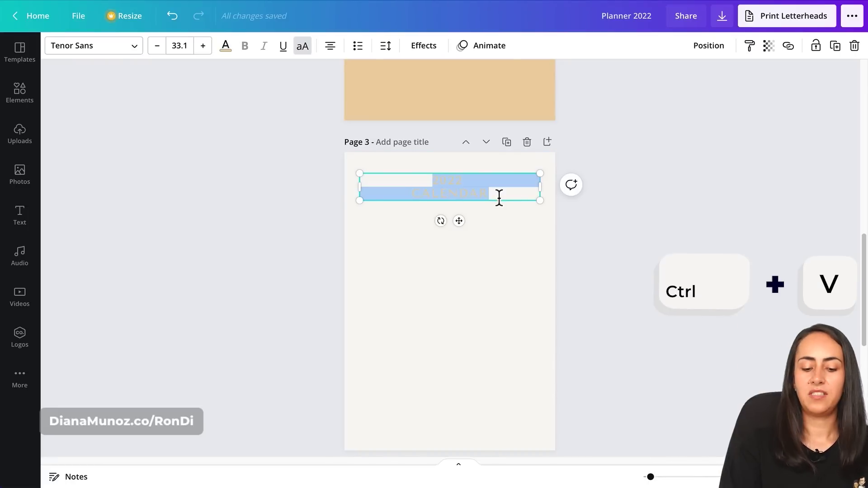
type("TABLE OF CONTENTS")
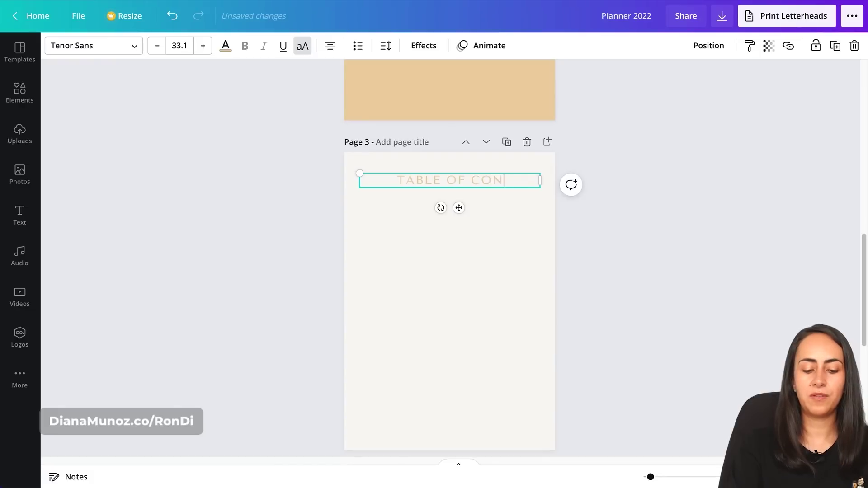
Step: Move the "Table of Contents" title to the middle of page 3, left-align it and narrow its box to two lines
scroll(547, 127, "down", 2)
left_click_drag(546, 127, 493, 262)
left_click(337, 51)
left_click_drag(542, 254, 512, 254)
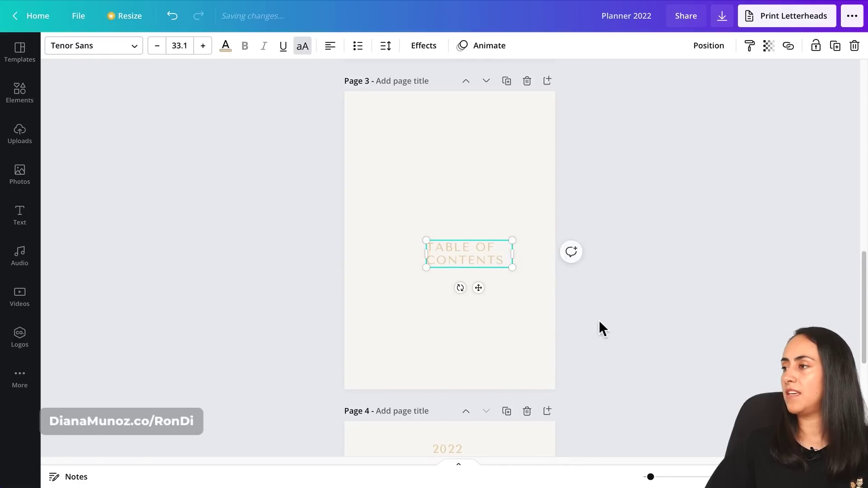
Step: Copy the January label from the calendar to just below the "Table of Contents" title and change its text to "02"
scroll(592, 316, "down", 3)
left_click(379, 315)
key("ctrl+c")
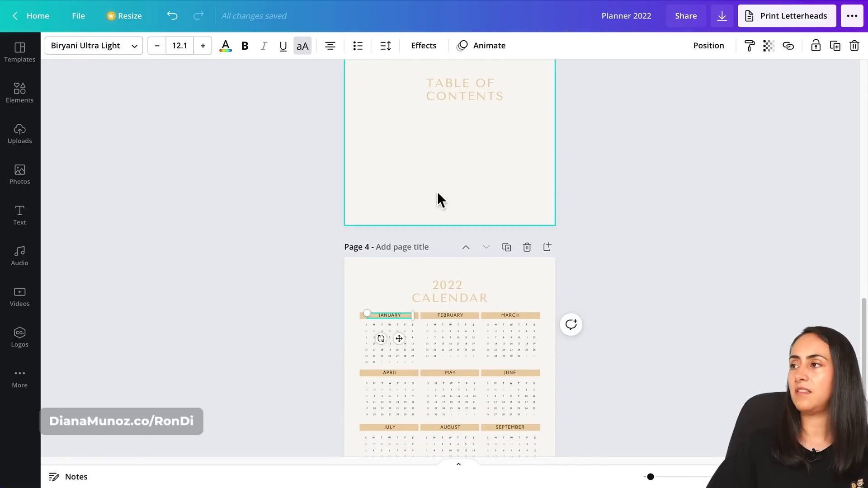
scroll(435, 196, "up", 2)
left_click(438, 190)
key("ctrl+v")
left_click_drag(404, 119, 442, 251)
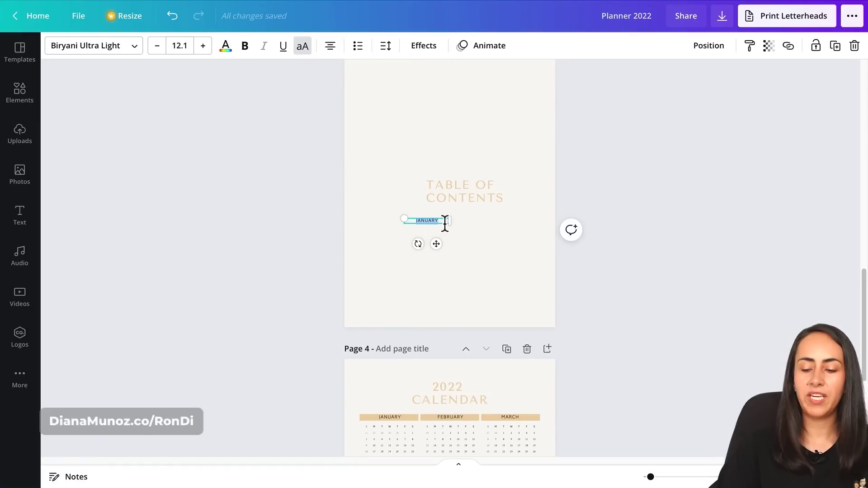
type("02")
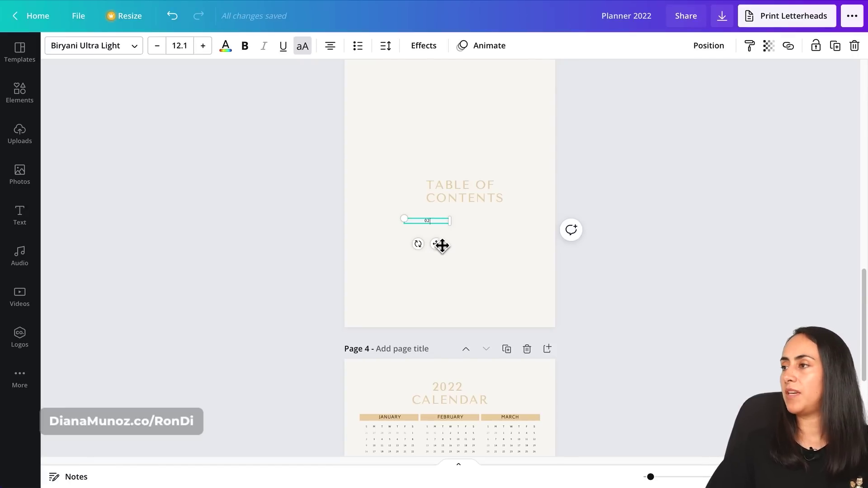
Step: Right-align the "02" text, enlarge it to size 17.9 and place it below the start of the contents title
left_click(441, 245)
left_click(330, 46)
left_click_drag(440, 248, 374, 226)
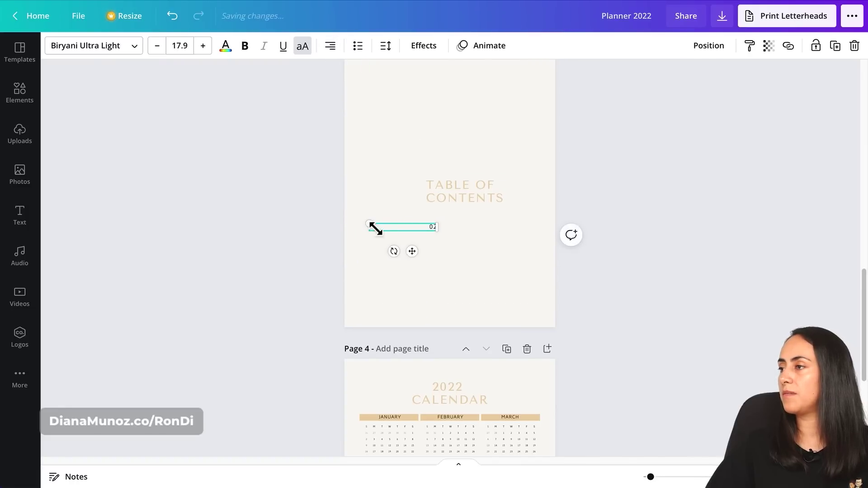
Step: Duplicate the "02" text beside the original, left-align the copy and change it to "Calendar" without all caps
left_click(661, 477)
left_click_drag(668, 479, 671, 478)
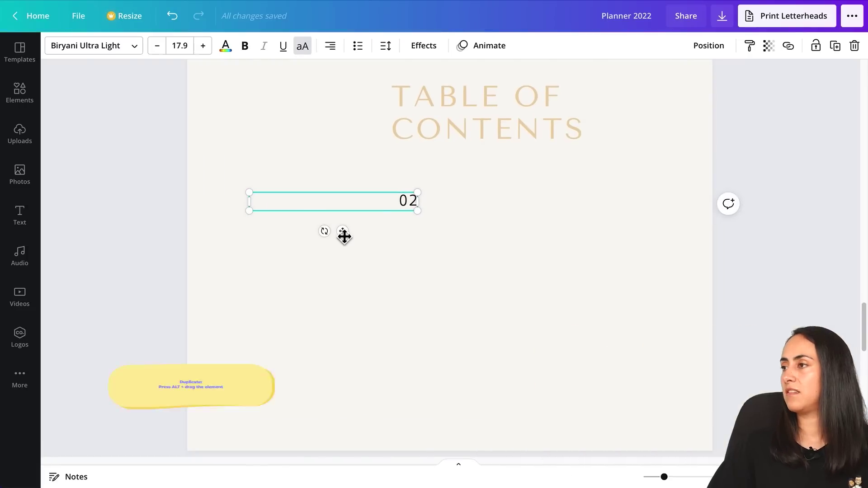
left_click_drag(351, 229, 544, 233, "alt")
left_click(330, 45)
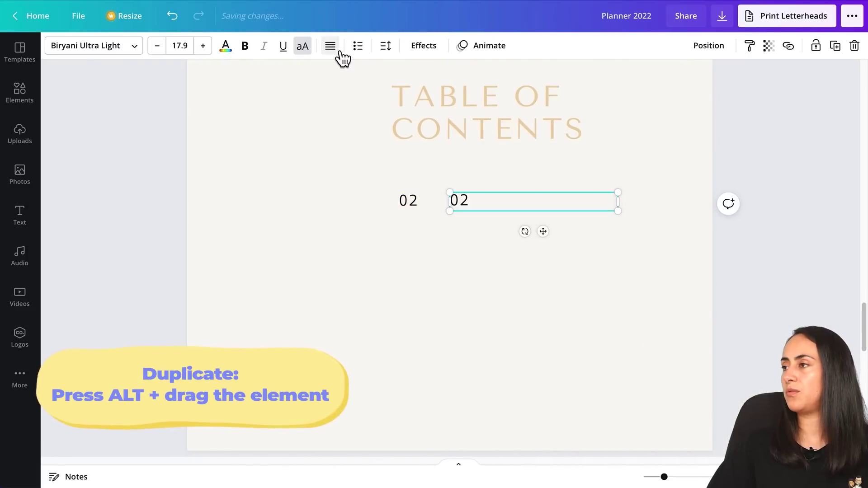
key("Return")
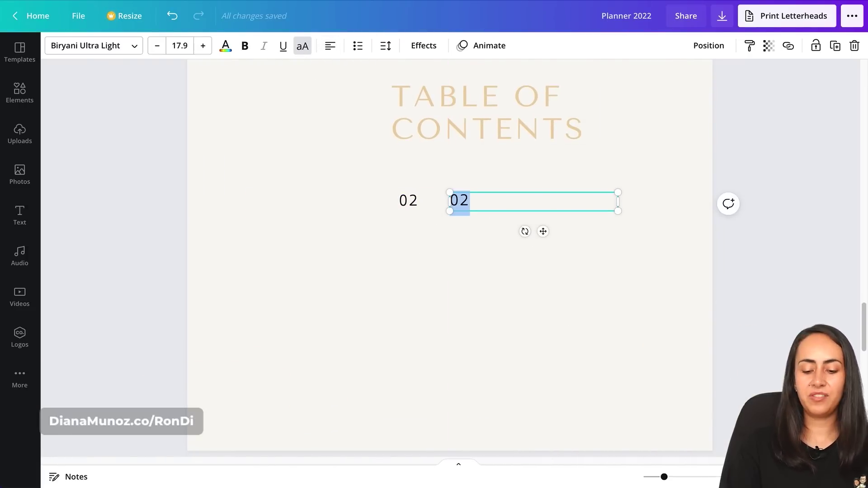
type("CALENDAR")
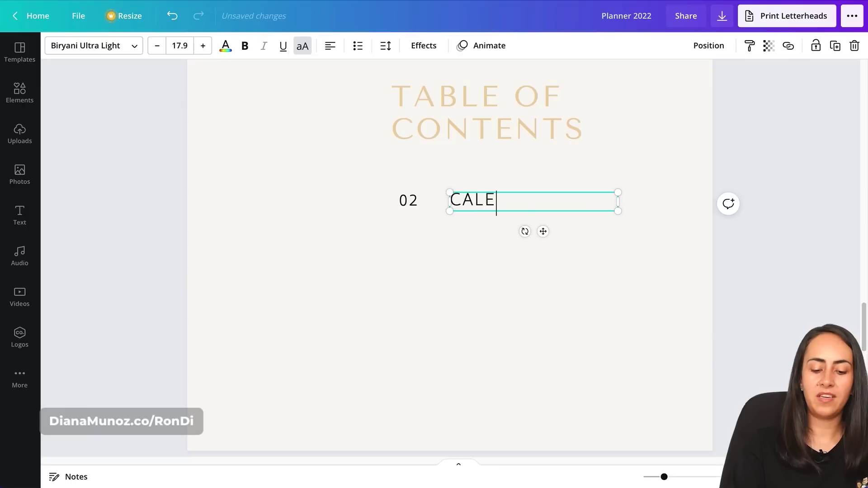
left_click(302, 49)
Step: Duplicate the "02 Calendar" row directly below it and change the copy to "03" and "January"
left_click_drag(572, 254, 405, 193)
left_click_drag(536, 206, 539, 246)
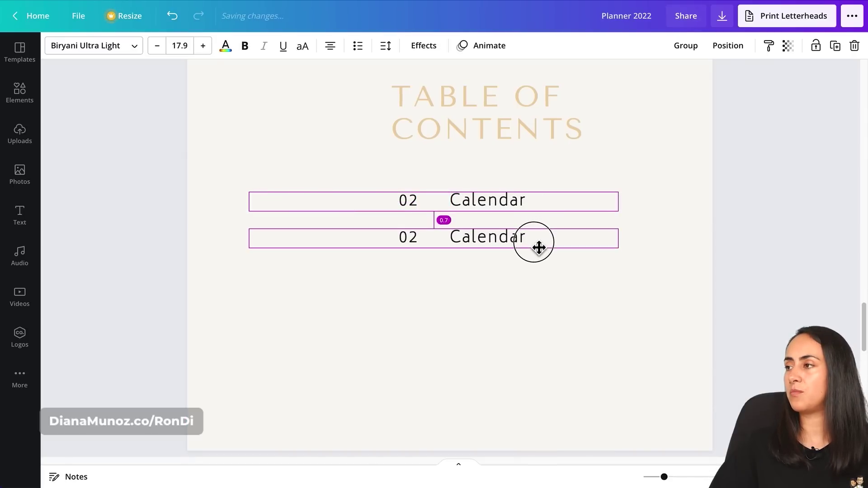
left_click(416, 244)
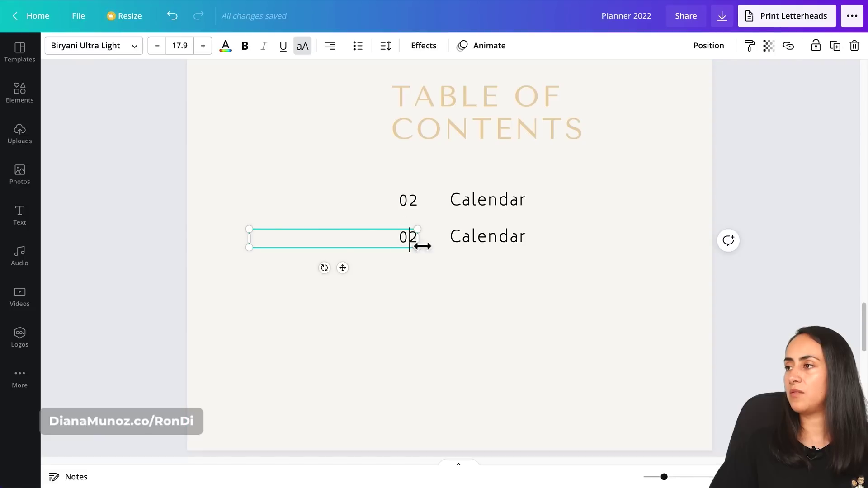
left_click(408, 237)
type("3")
key("Delete")
left_click(453, 237)
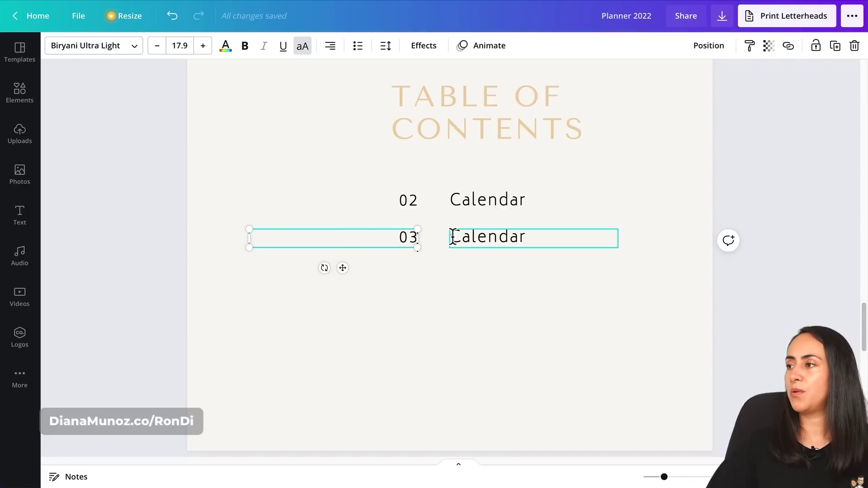
double_click(593, 239)
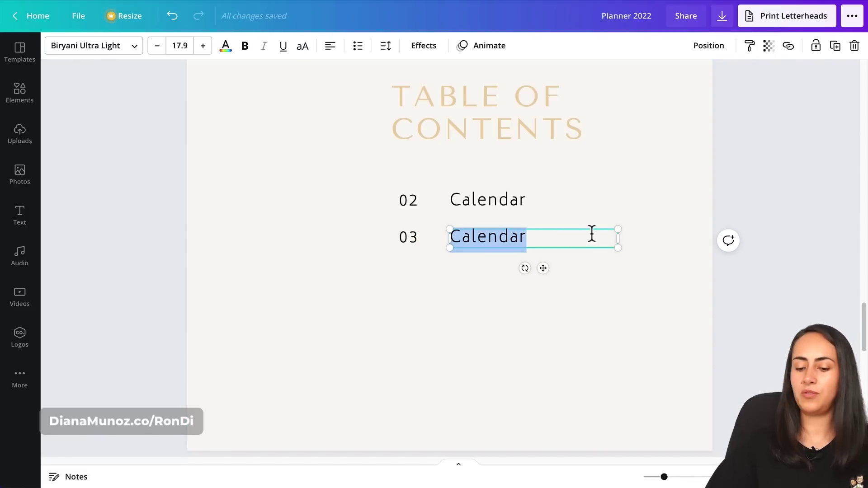
type("January")
Step: Duplicate the "03 January" row directly below it and change the copy to "08" and "February"
left_click_drag(549, 292, 401, 237)
left_click_drag(471, 248, 477, 285)
left_click(457, 316)
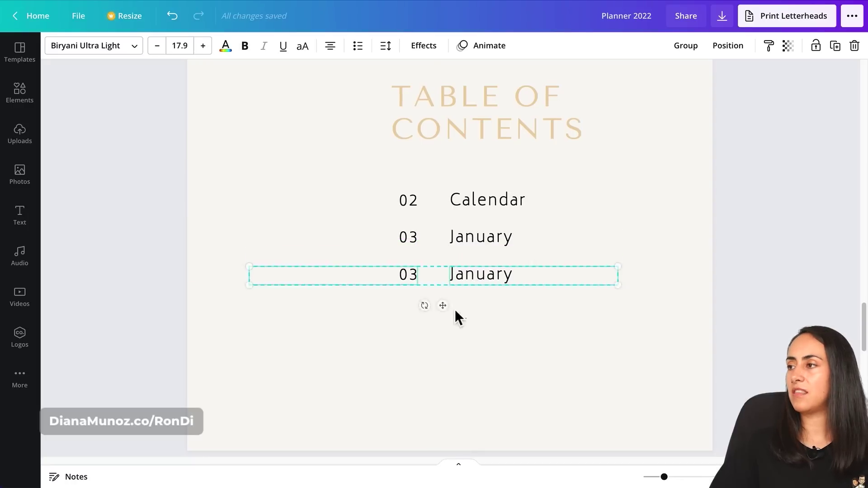
left_click(411, 278)
key("Delete")
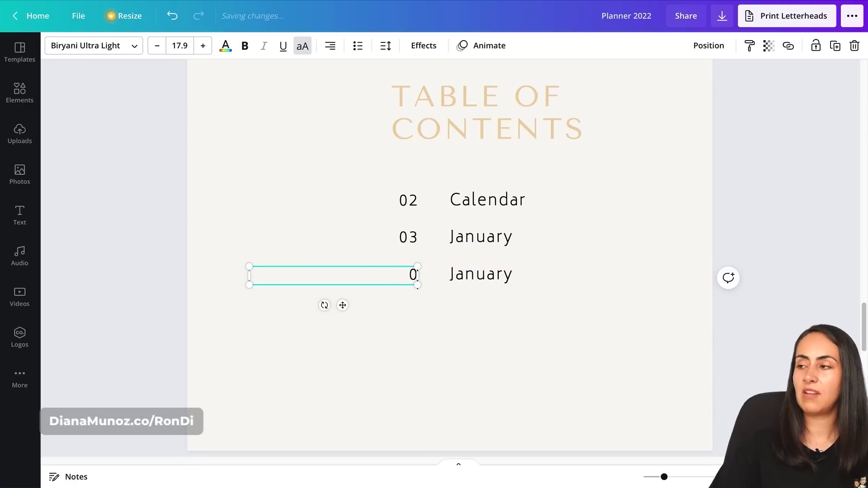
type("8")
double_click(478, 277)
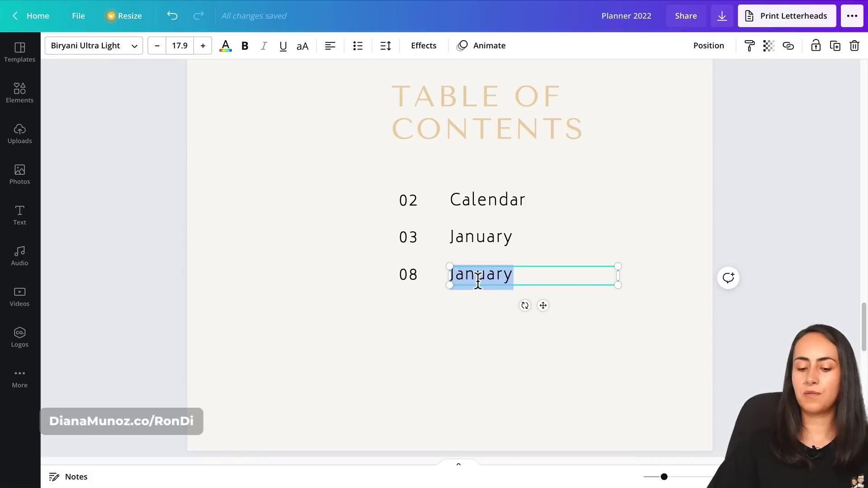
type("february")
Step: Duplicate the "08 February" row directly below it and select the copied month name's text for replacement
left_click(479, 295)
left_click(483, 307)
left_click_drag(484, 308, 407, 278)
left_click_drag(465, 280, 470, 319)
left_click(482, 351)
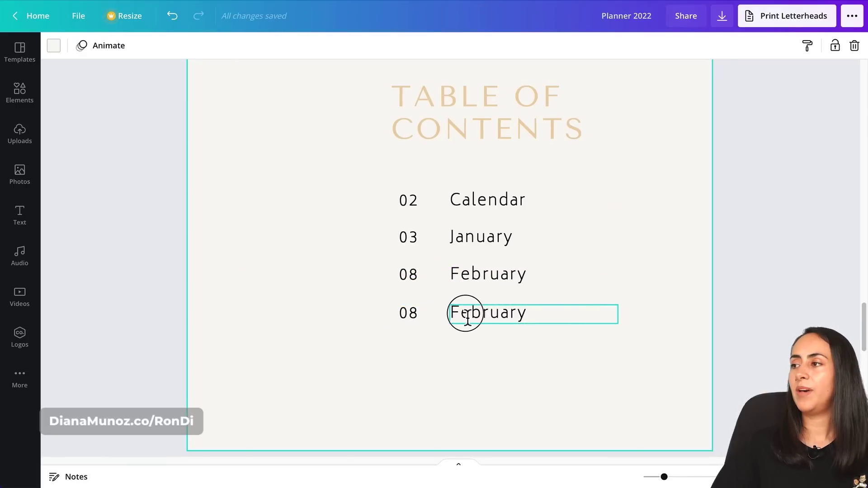
double_click(467, 318)
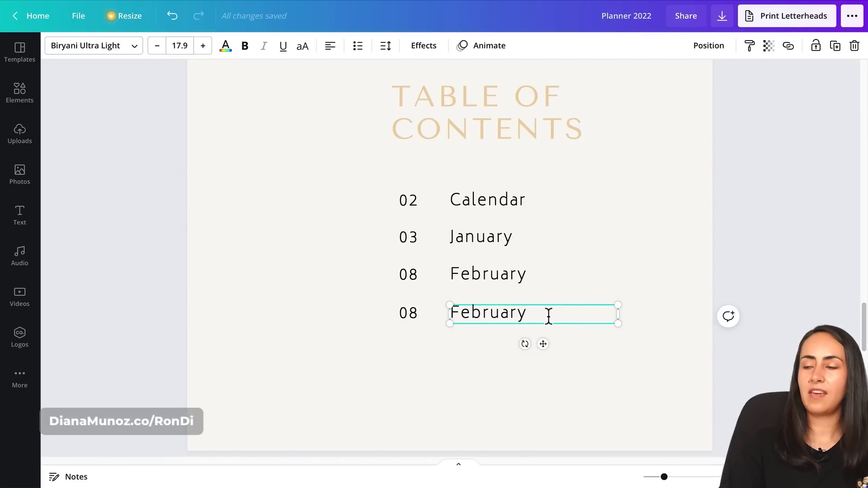
key("ctrl+a")
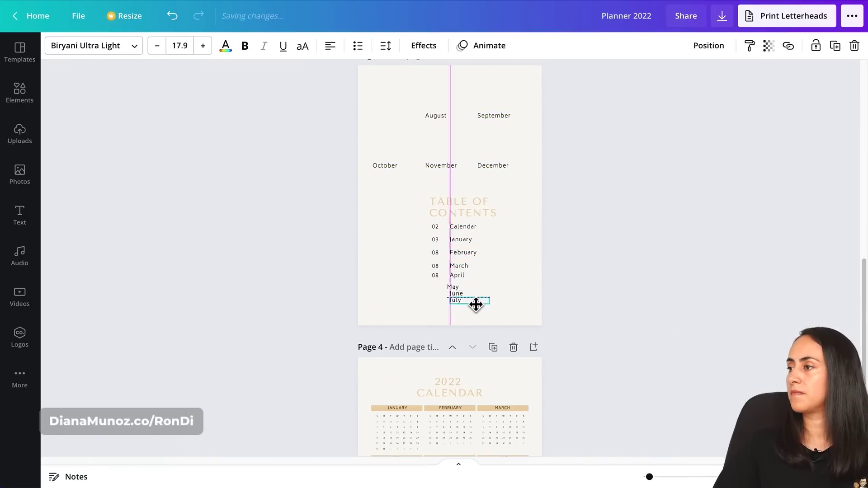
Step: Arrange the month names in one column under the contents title, left-aligned and evenly spaced from Calendar to December
left_click_drag(475, 304, 483, 291)
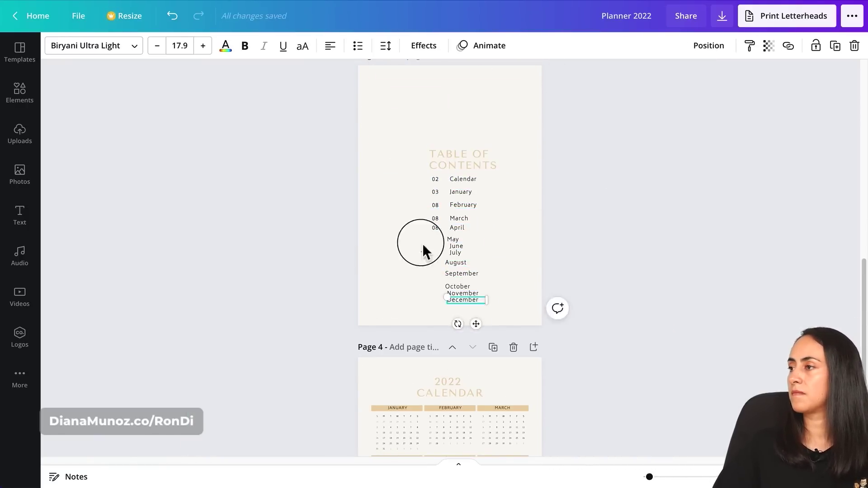
left_click(709, 45)
left_click(674, 149)
left_click(487, 161)
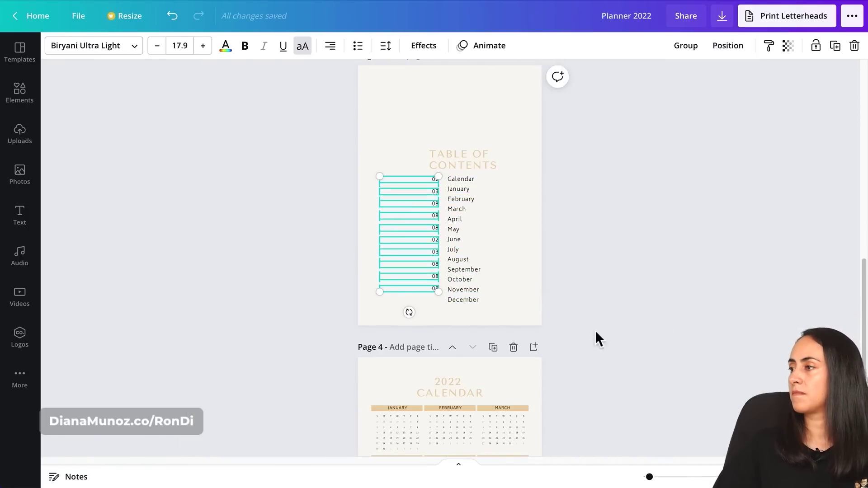
left_click(671, 213)
Step: Copy the palm leaf photo from page 1 to the table of contents page and enlarge it in the page's top-left corner
scroll(671, 212, "up", 3)
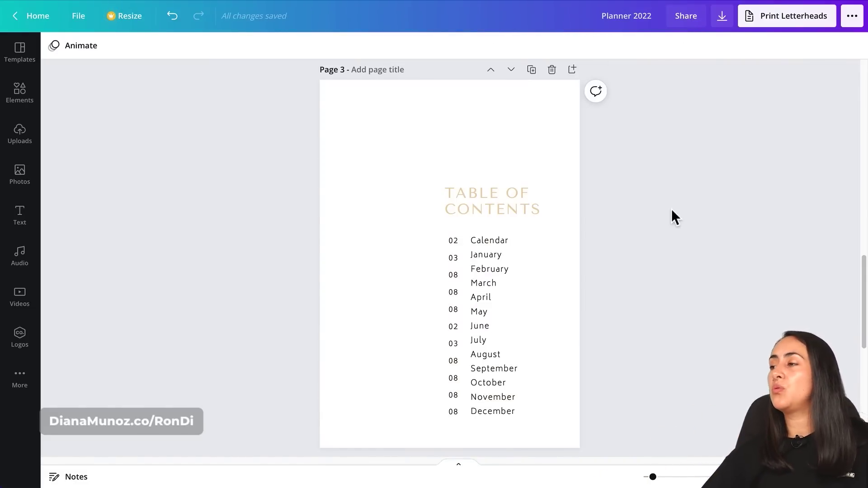
scroll(674, 208, "up", 10)
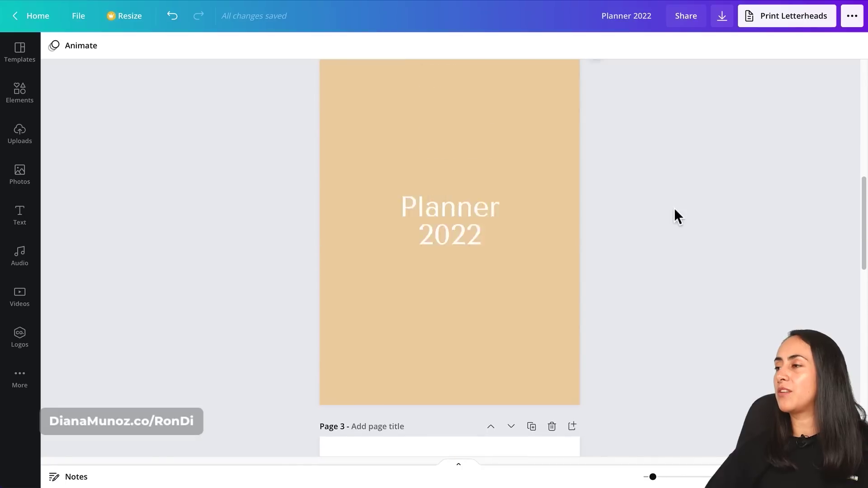
scroll(674, 209, "up", 5)
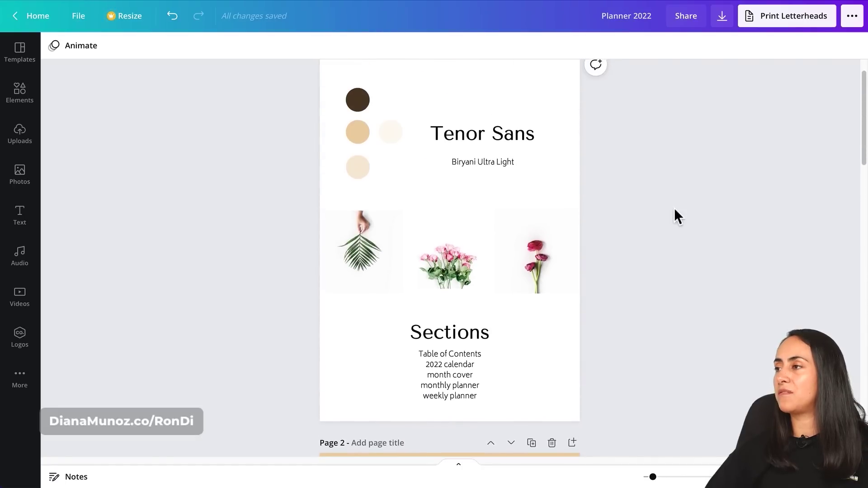
scroll(673, 207, "up", 1)
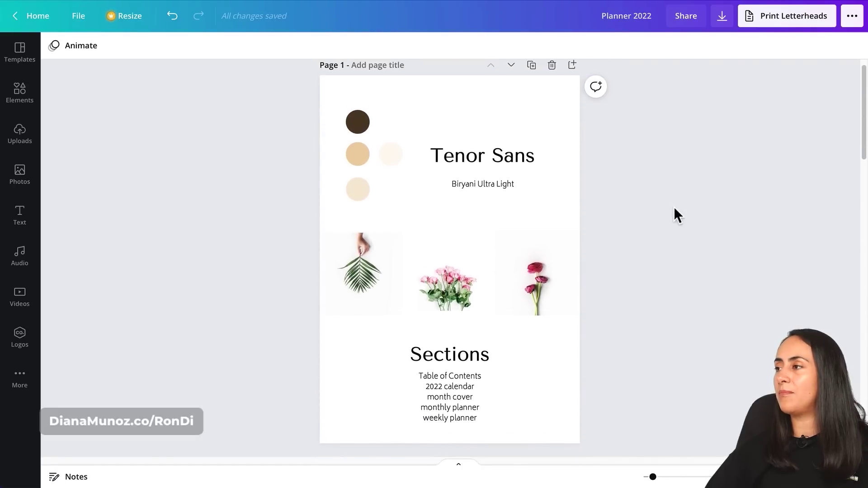
left_click(365, 267)
left_click(668, 292)
scroll(669, 291, "down", 10)
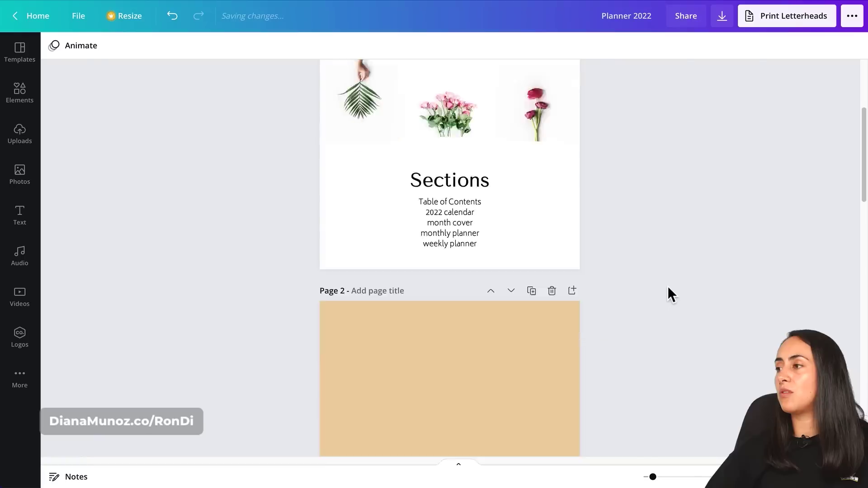
scroll(667, 286, "down", 2)
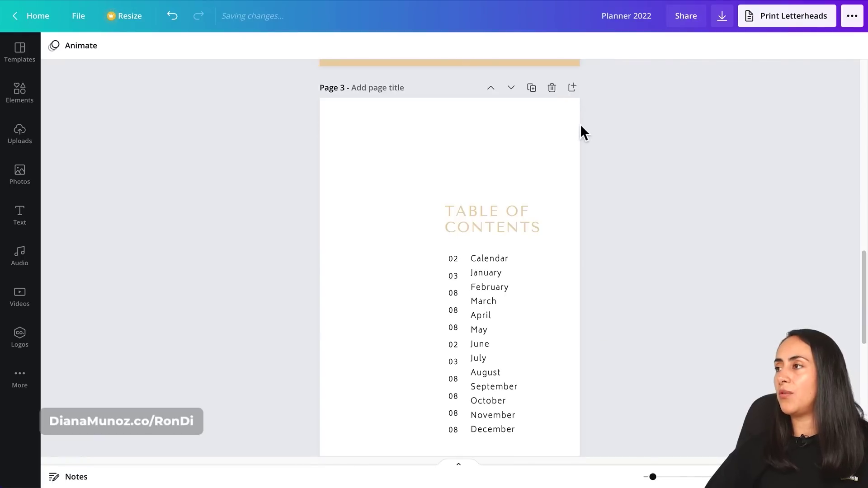
scroll(569, 124, "down", 1)
key("ctrl+v")
left_click_drag(364, 291, 455, 202)
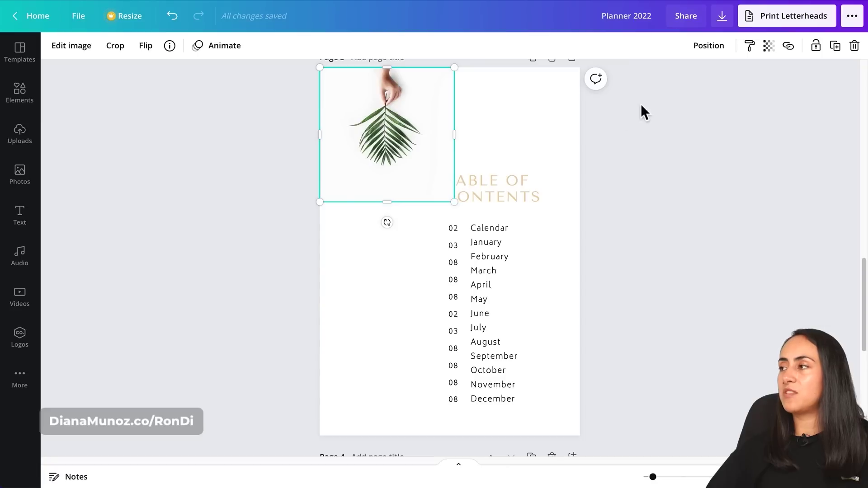
Step: Send the palm leaf photo on the contents page backward, behind the "TABLE OF CONTENTS" title
left_click(723, 46)
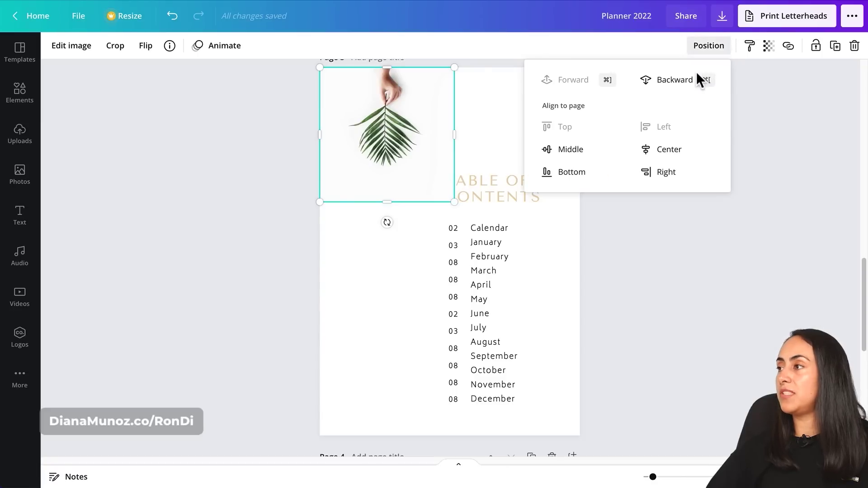
left_click(698, 84)
left_click(744, 249)
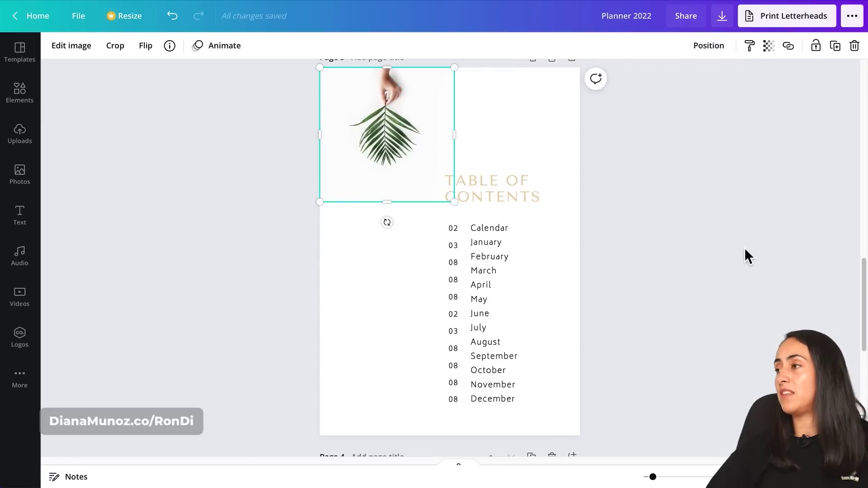
left_click(701, 283)
Step: Copy the pink roses photo from page 1 onto a new page after the calendar, centred along the page's lower edge
scroll(701, 283, "up", 15)
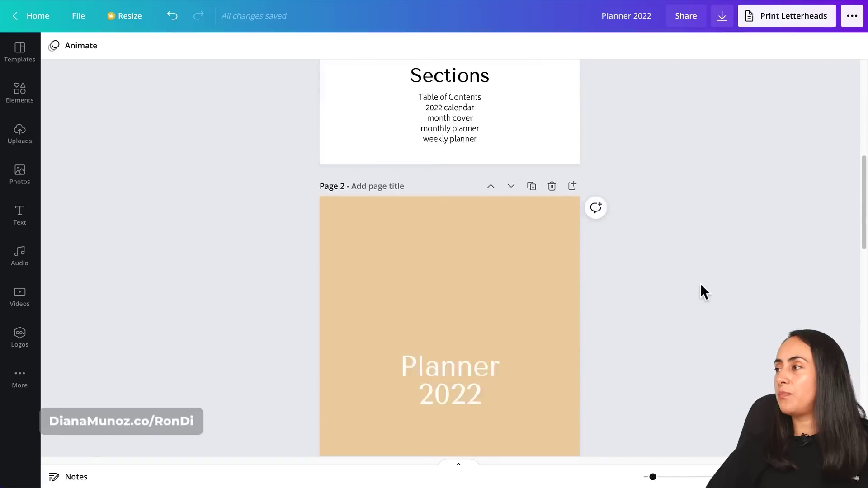
scroll(701, 283, "down", 3)
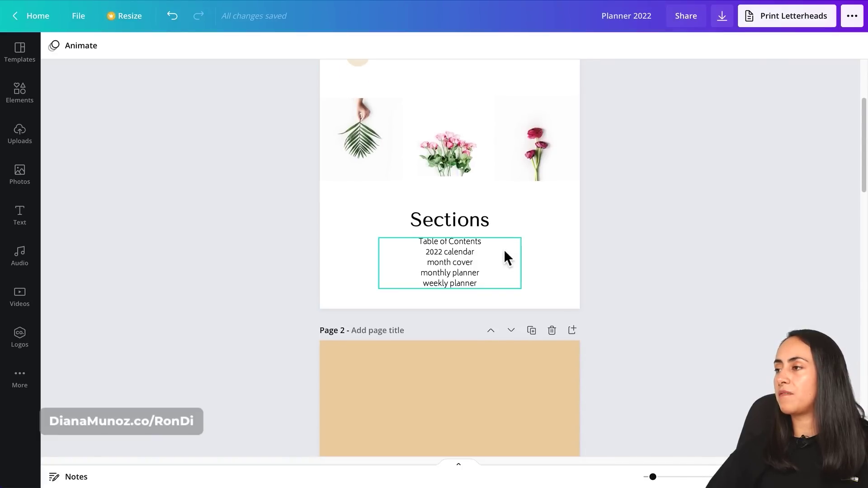
left_click(486, 265)
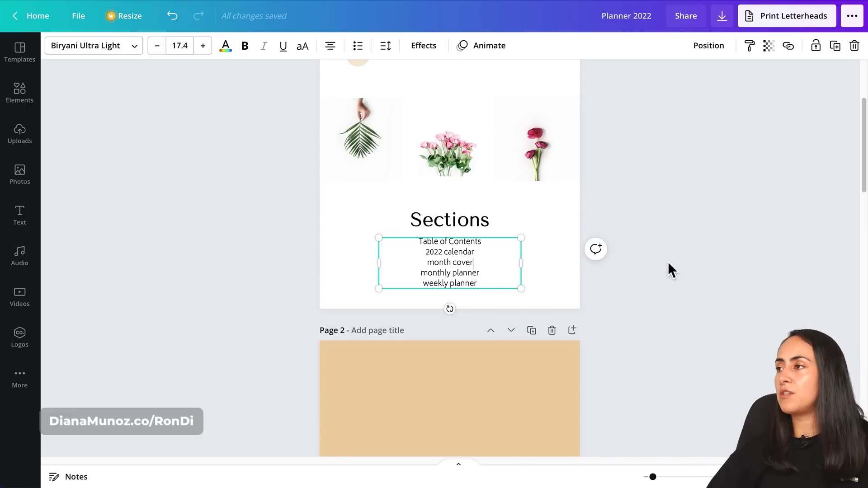
scroll(668, 261, "up", 3)
scroll(668, 261, "down", 2)
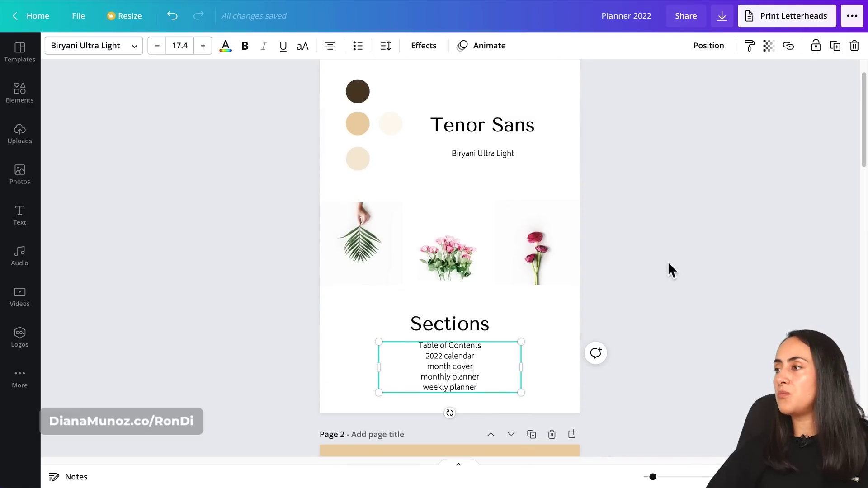
left_click(447, 232)
scroll(747, 265, "down", 10)
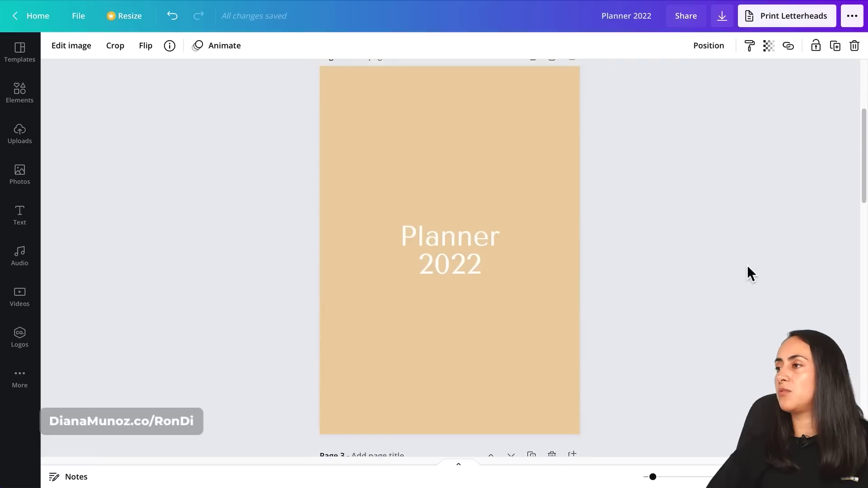
left_click(501, 427)
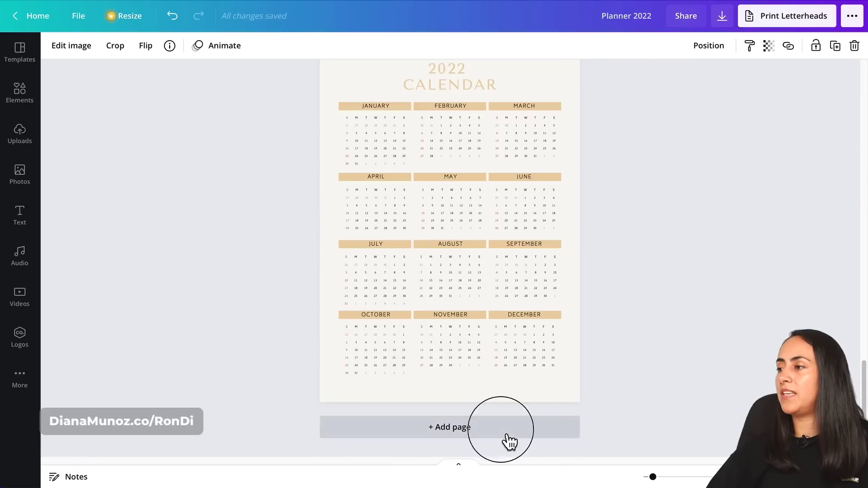
key("ctrl+v")
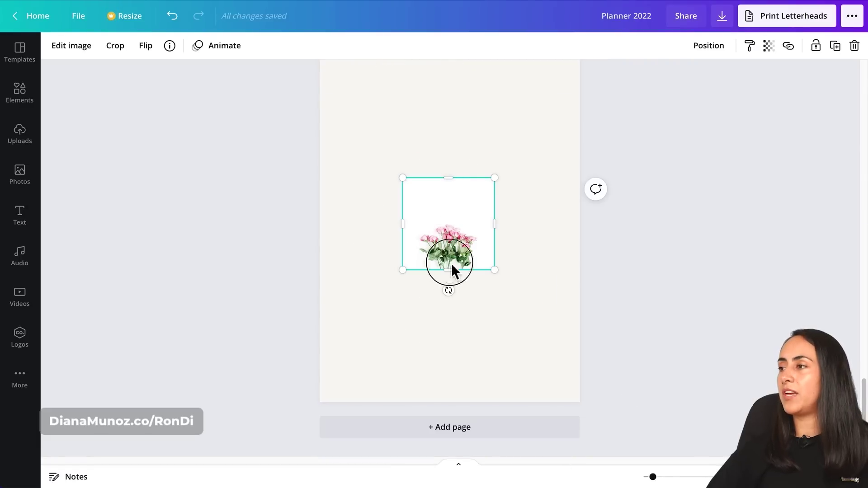
left_click_drag(454, 338, 456, 362)
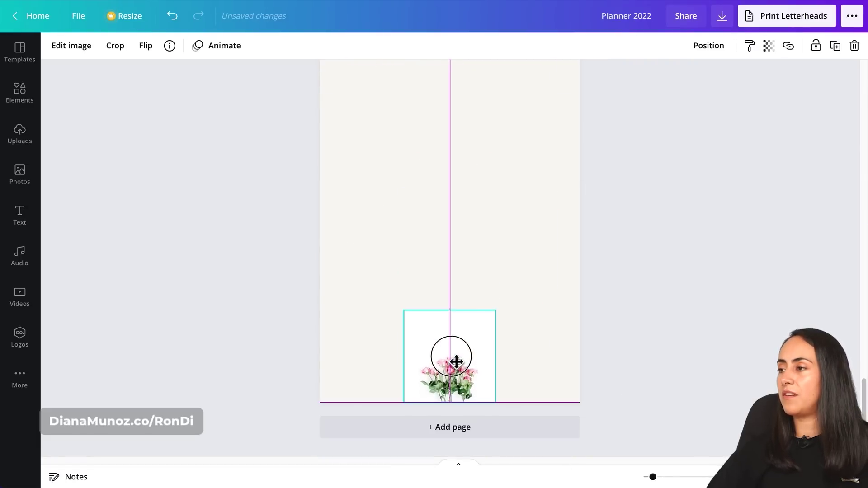
Step: Delete the new page's off-white background and enlarge the roses photo along the lower edge to fill most of the page width
left_click(494, 186)
key("Delete")
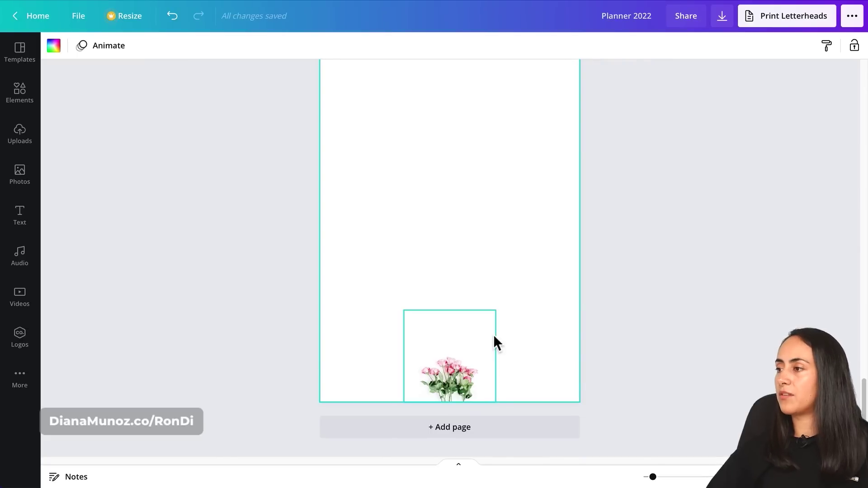
left_click(494, 337)
left_click_drag(496, 311, 488, 287)
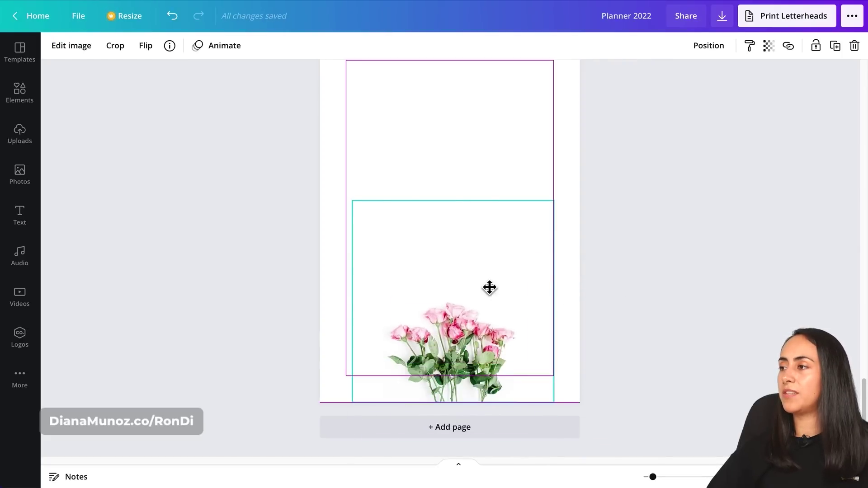
left_click(513, 273)
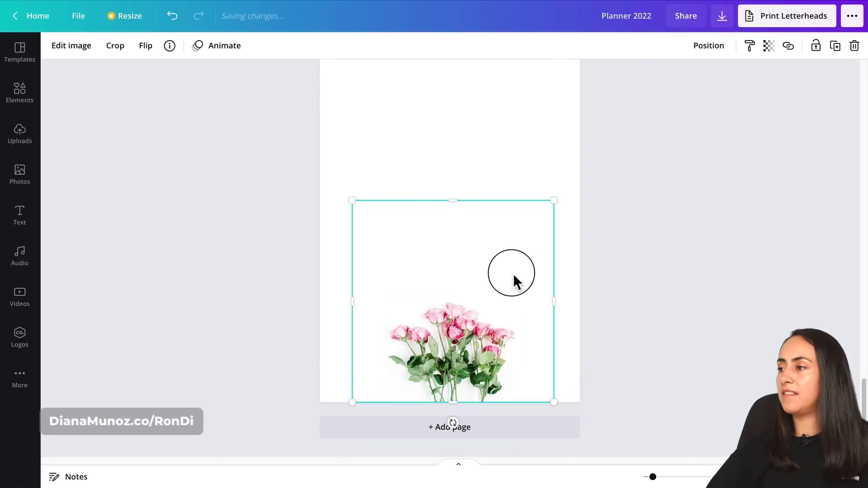
left_click(712, 299)
Step: Copy the "TABLE OF CONTENTS" title onto page 5, place it horizontally centred above the roses and centre-align its text
scroll(712, 299, "up", 1)
scroll(712, 299, "up", 10)
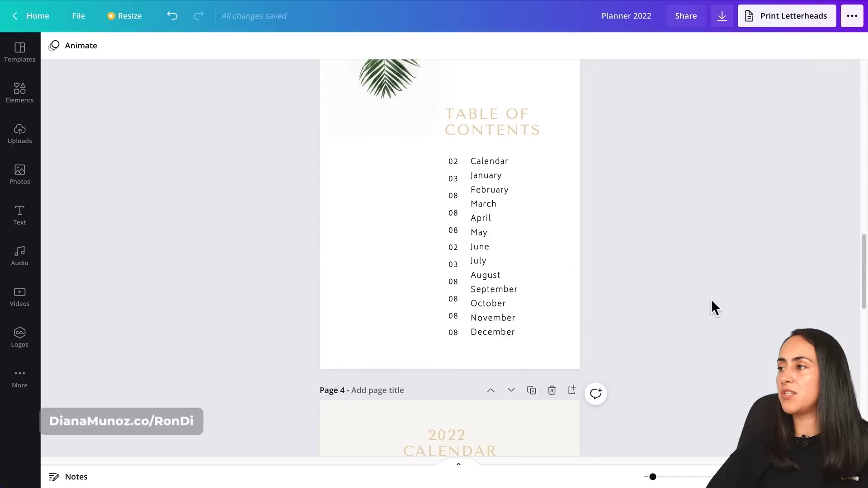
left_click(540, 202)
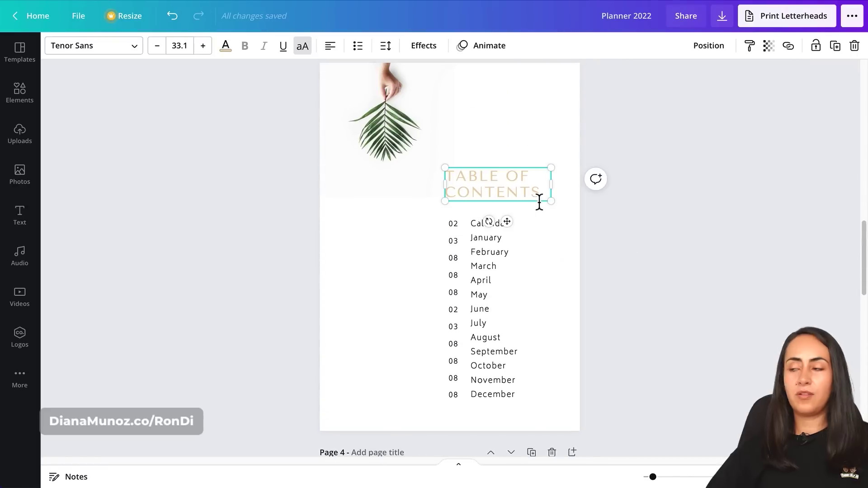
scroll(666, 286, "down", 18)
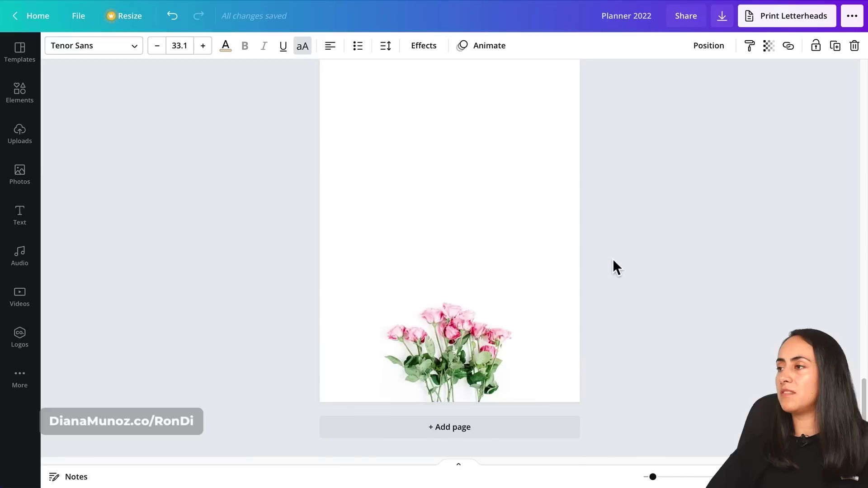
scroll(613, 259, "up", 2)
scroll(612, 258, "down", 1)
key("ctrl+v")
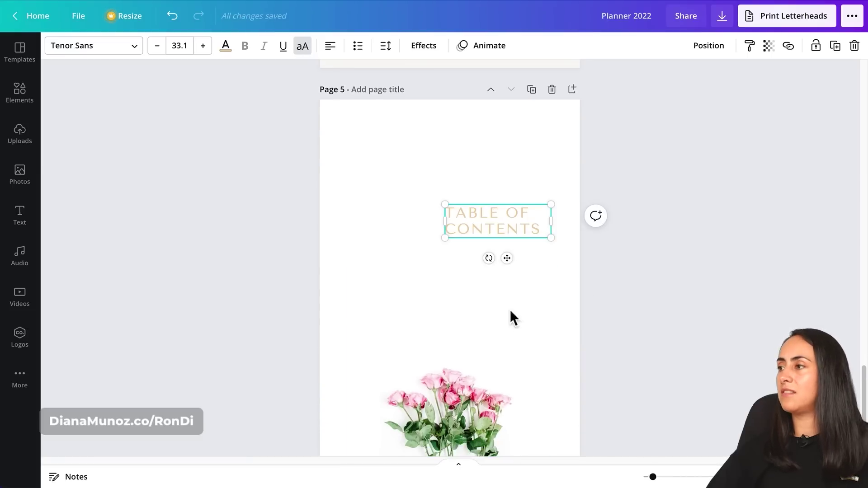
left_click_drag(507, 258, 466, 295)
left_click_drag(149, 104, 149, 104)
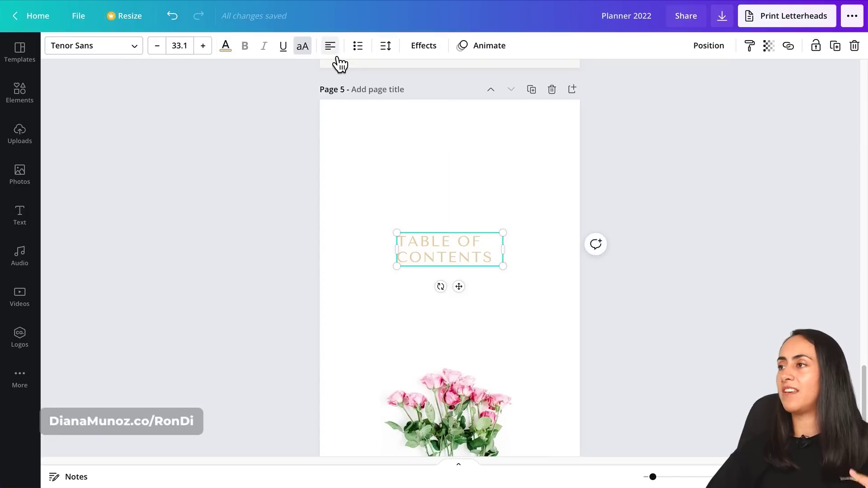
left_click(330, 46)
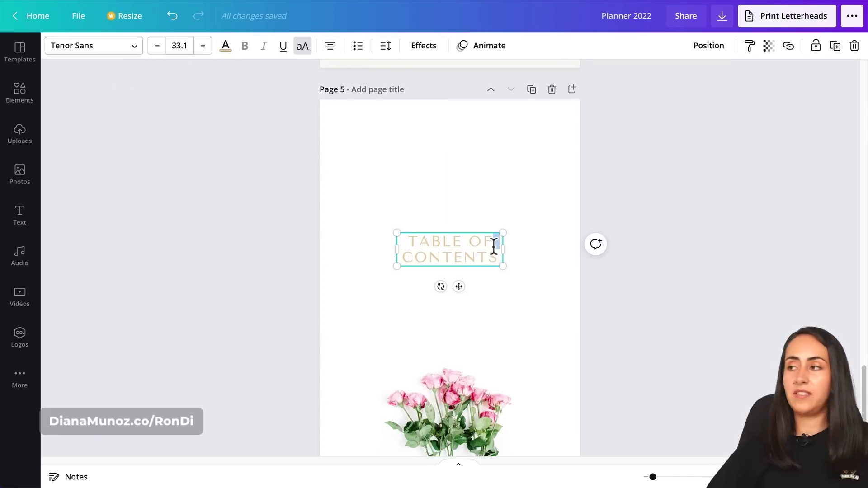
Step: Replace the copied title's text on page 5 with "JANUARY" and enlarge it to a font size of about 44.9
key("ctrl+a")
type("J")
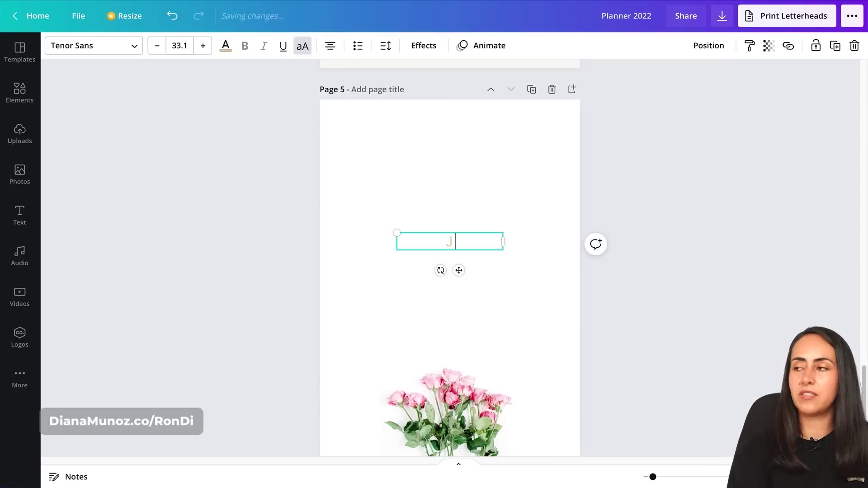
type("ANUARY")
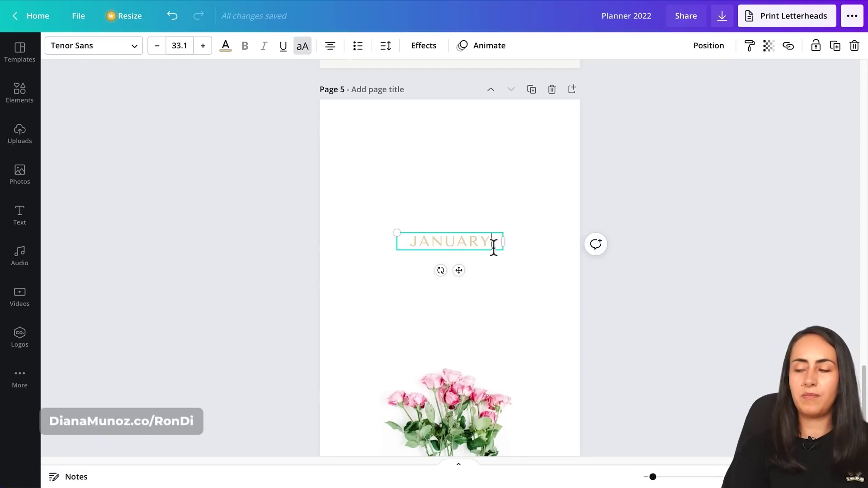
left_click_drag(504, 232, 524, 231)
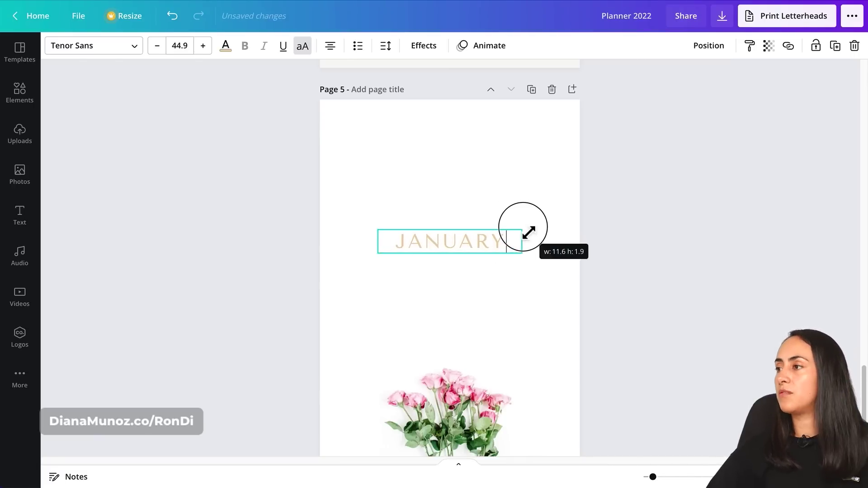
left_click(621, 202)
scroll(674, 267, "down", 2)
scroll(675, 267, "up", 15)
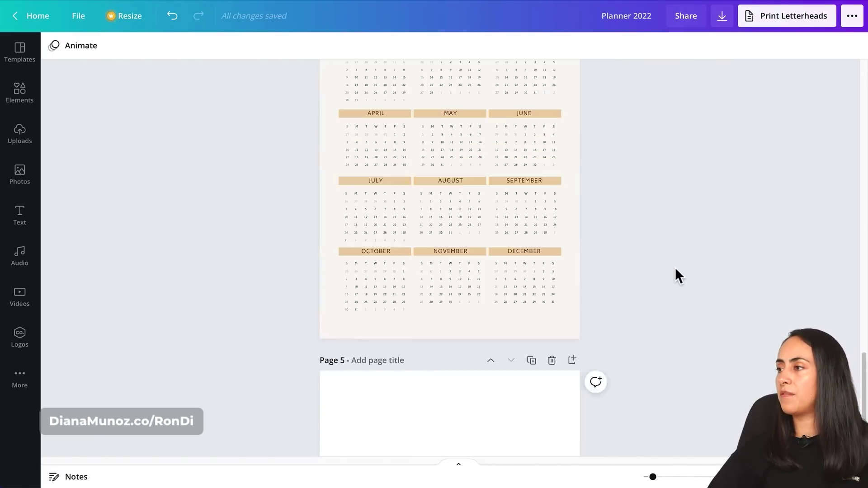
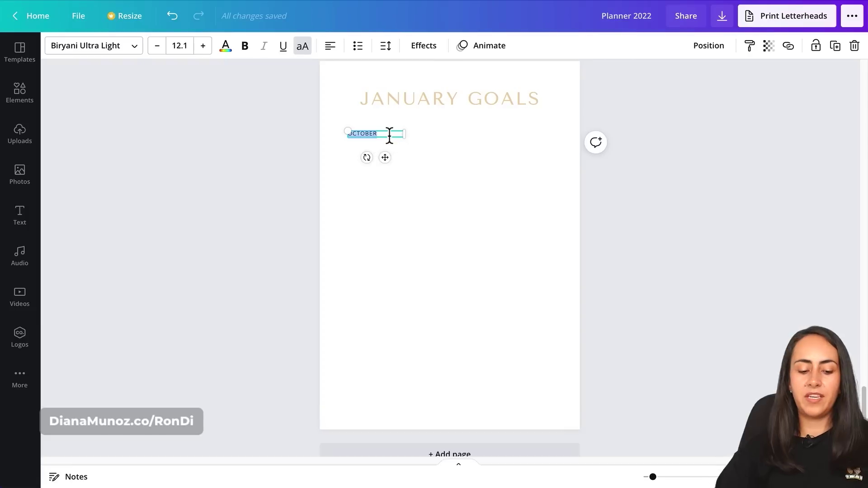
Step: Change the small label under "JANUARY GOALS" to "GOAL 1" and add a rectangle about 16.8 wide by 3.2 high directly below it
left_click(471, 187)
key("r")
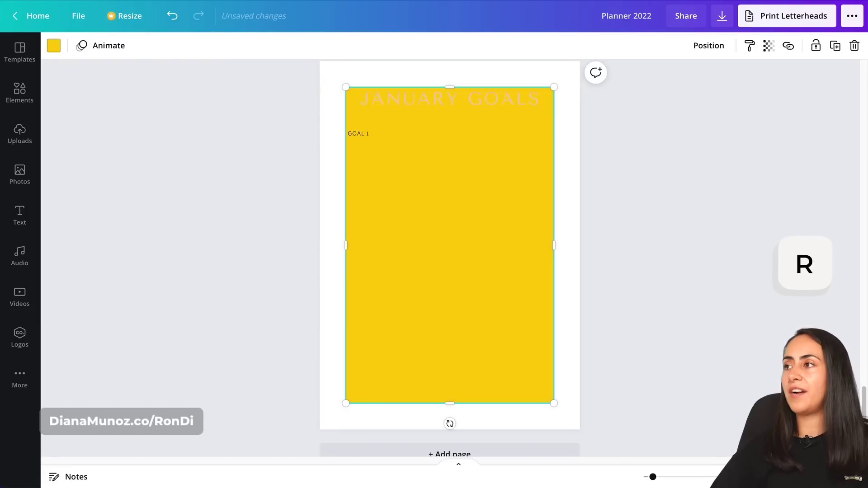
left_click_drag(461, 89, 464, 141)
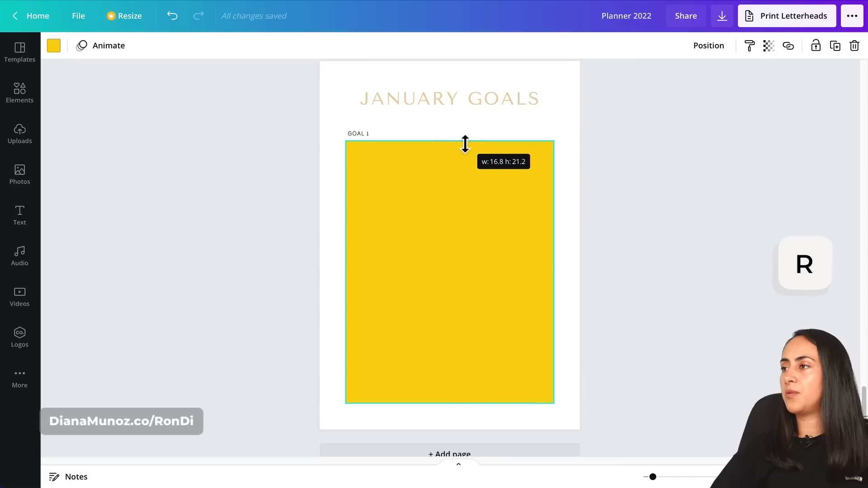
left_click_drag(468, 403, 469, 180)
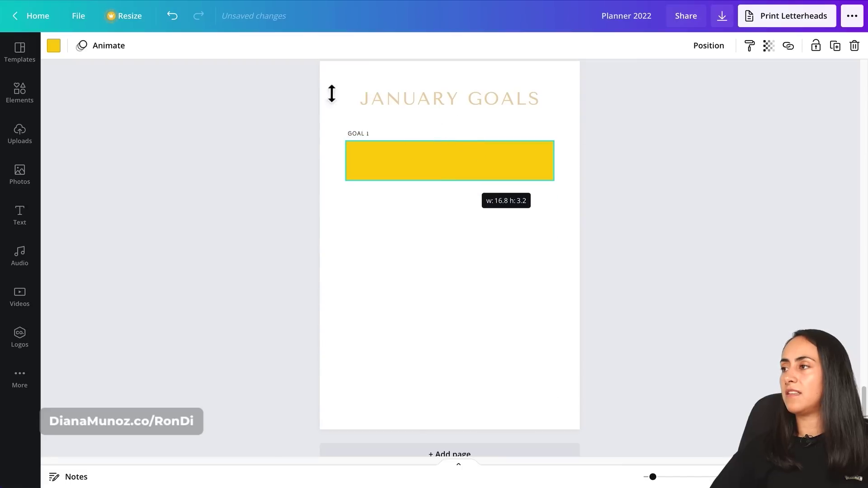
Step: Fill the rectangle under "GOAL 1" with the light beige document colour
left_click(53, 46)
left_click(96, 136)
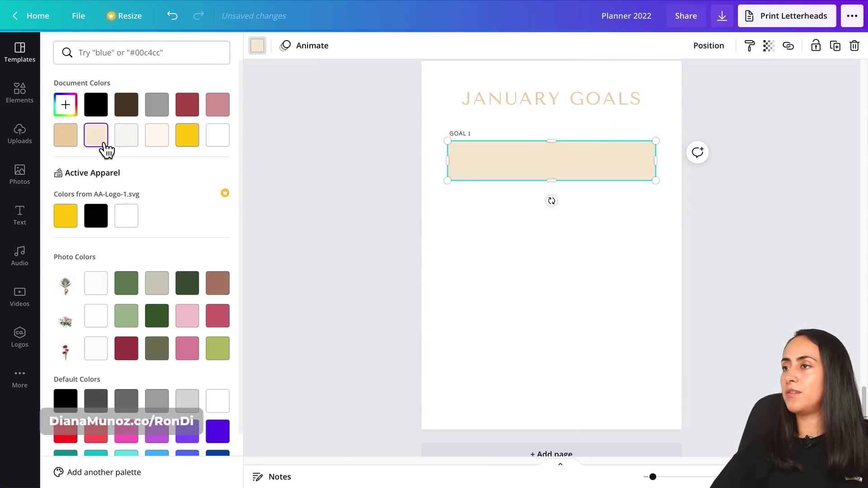
left_click(492, 230)
Step: Duplicate the "GOAL 1" label and its box directly below them and change the copied label to "GOAL 2"
left_click_drag(374, 204, 346, 127)
left_click_drag(399, 170, 404, 225)
left_click(427, 288)
left_click(385, 192)
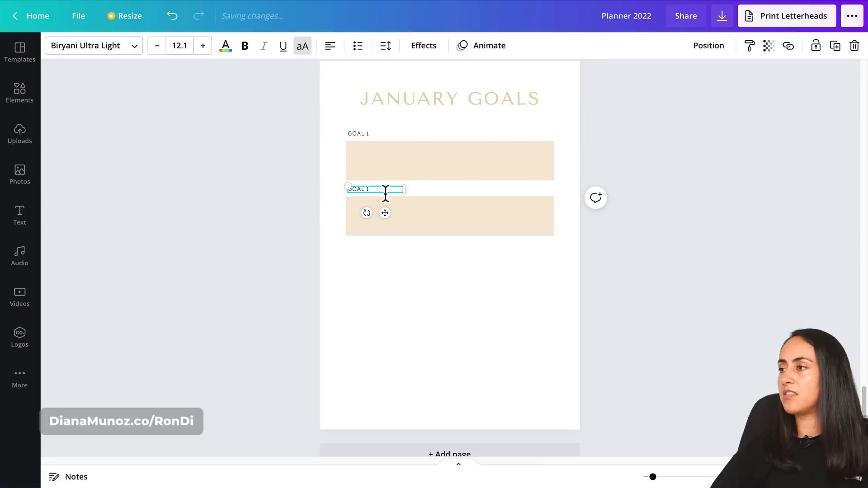
Step: Duplicate the "GOAL 2" label and its box directly below them and change the copied label to "GOAL 3"
left_click_drag(450, 297, 381, 195)
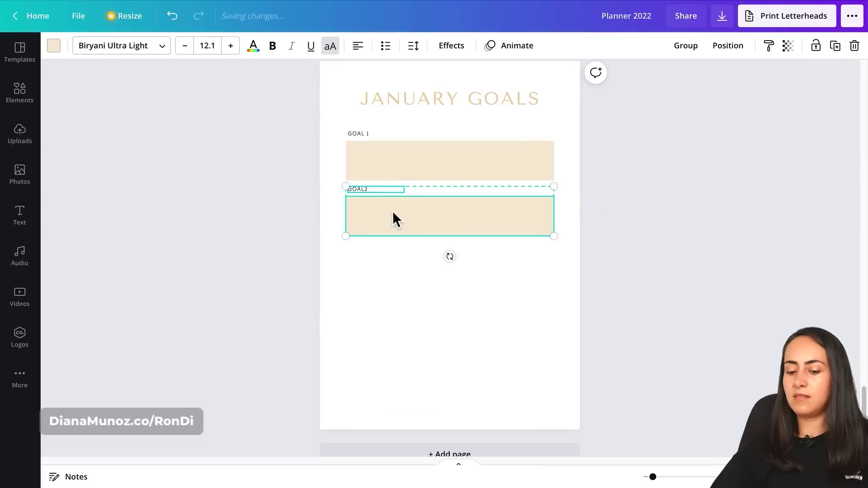
left_click_drag(427, 233, 437, 294)
left_click(406, 301)
double_click(374, 248)
type("GOAL 3")
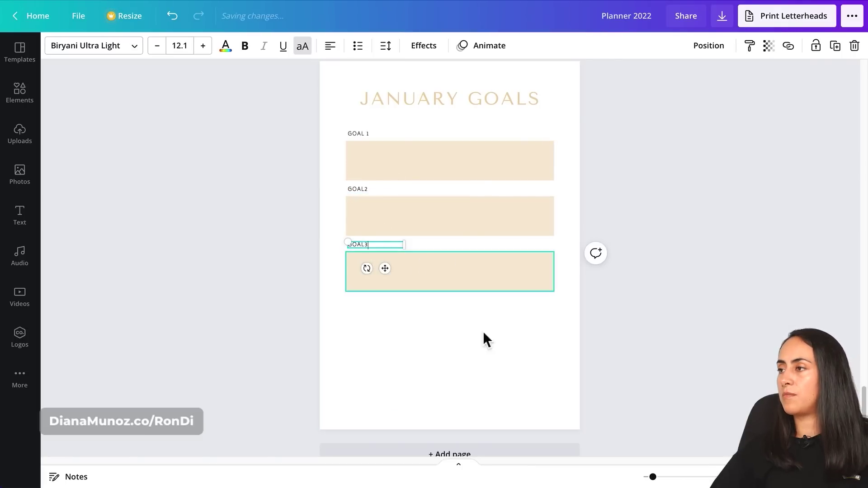
left_click(482, 318)
Step: Duplicate the "GOAL 3" label and box below them and stretch the copied box taller to fill the lower part of the page
left_click_drag(416, 311, 357, 236)
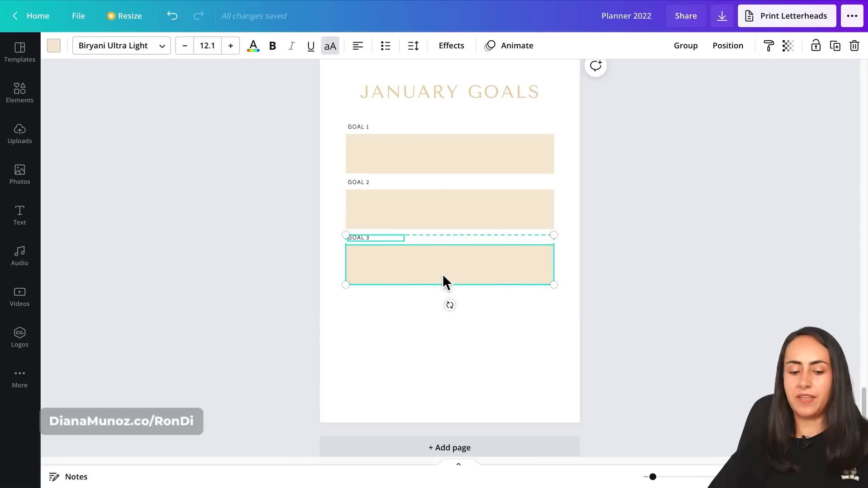
left_click_drag(442, 283, 475, 407)
left_click(502, 342)
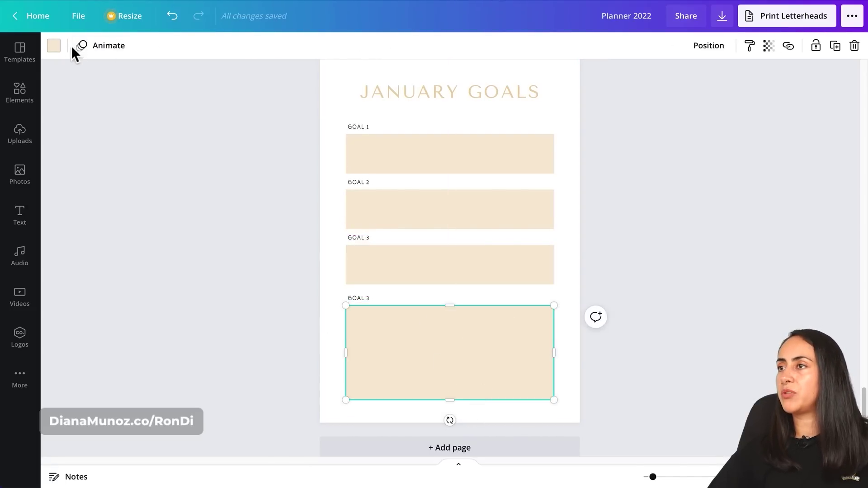
Step: Fill the tall box at the foot of the goals page with the off-white document colour
left_click(54, 46)
left_click(135, 145)
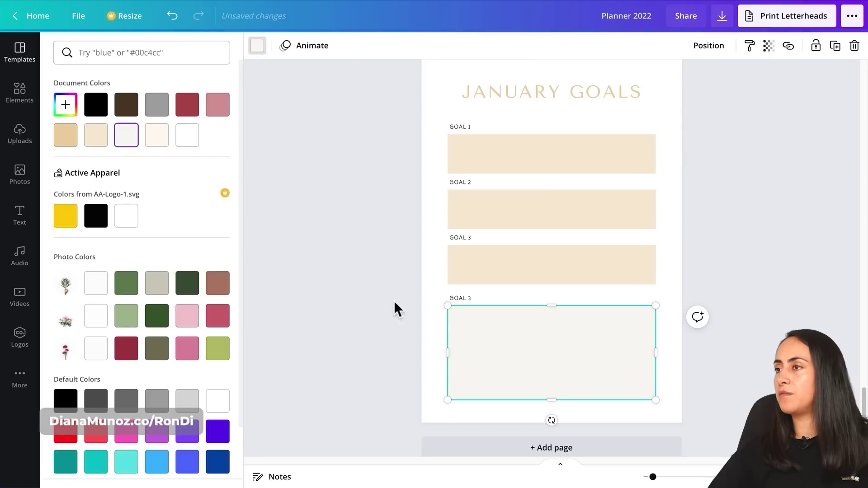
key("Escape")
Step: Recolour the label above the tall goals box in the tan document colour and the box itself in pale cream
left_click(357, 298)
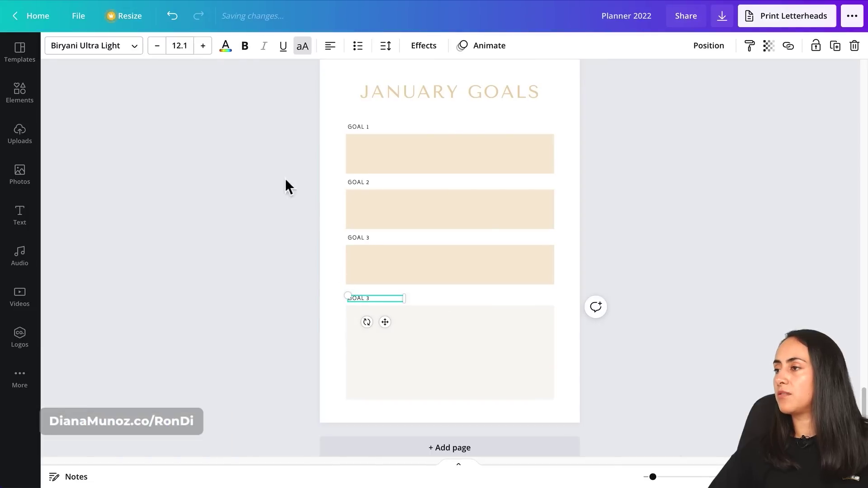
left_click(226, 46)
left_click(64, 132)
left_click(288, 286)
Step: Add a blank page after the goals page and paste a copy of the "JANUARY GOALS" title onto it
scroll(619, 295, "up", 3)
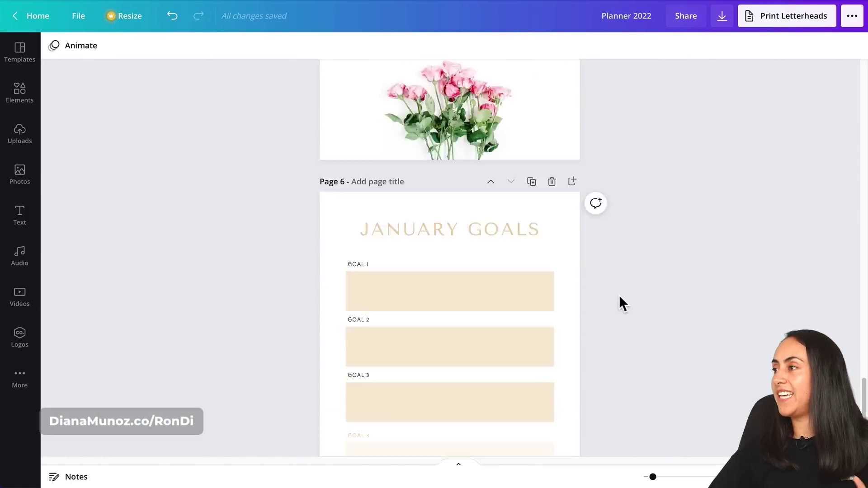
scroll(620, 296, "up", 15)
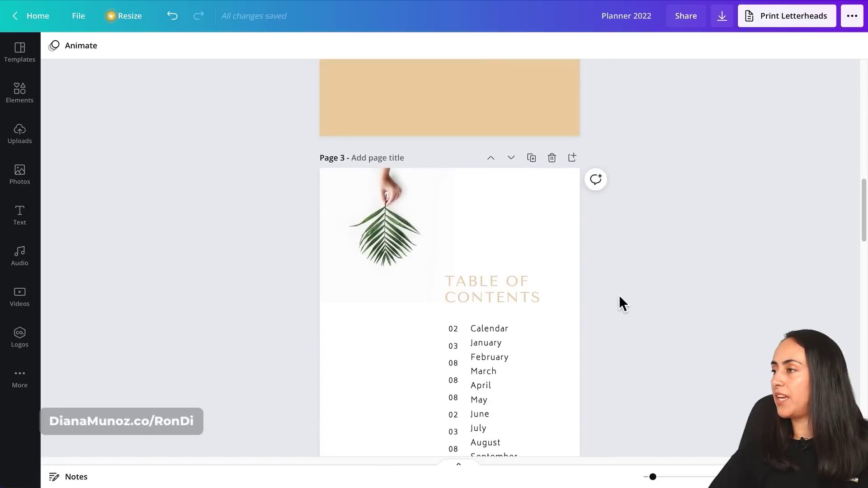
scroll(619, 295, "up", 10)
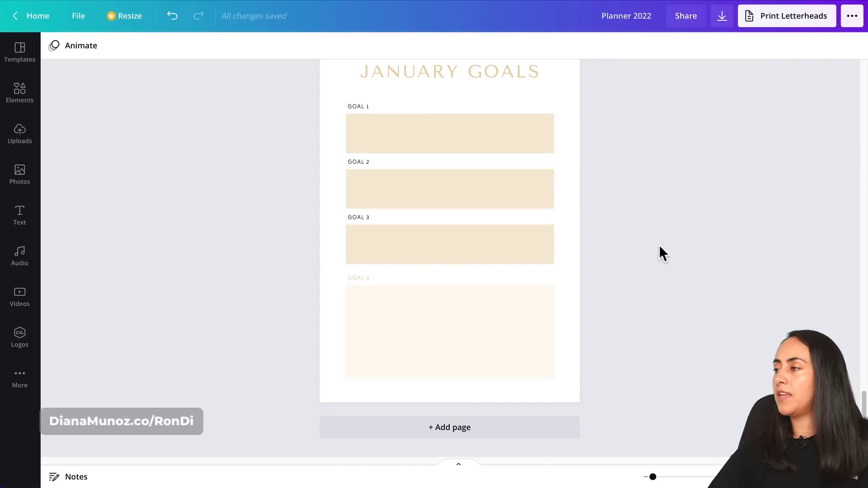
left_click(545, 427)
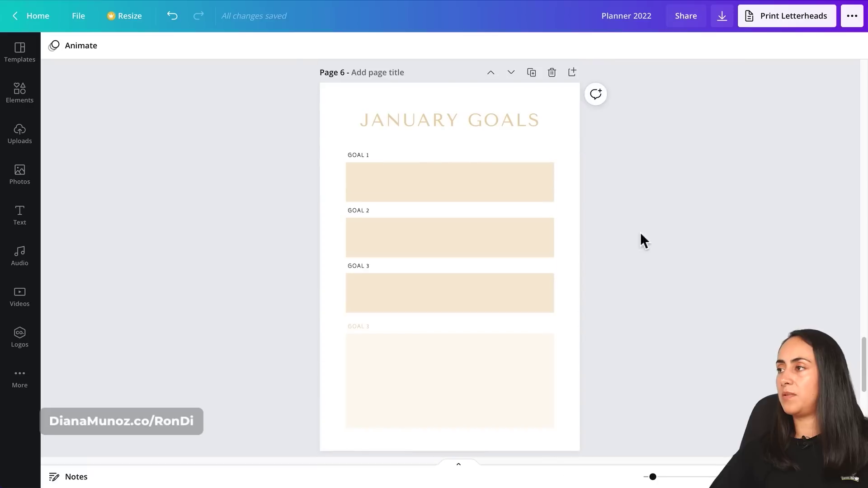
left_click(533, 118)
key("ctrl+c")
key("ctrl+v")
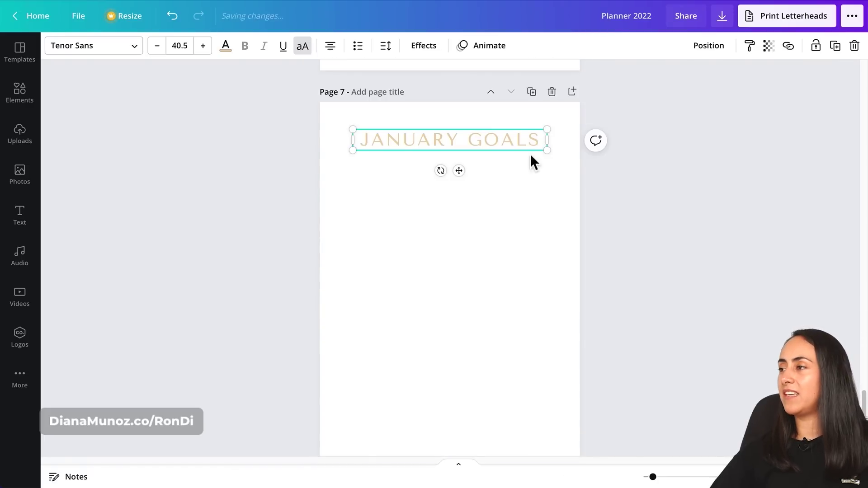
Step: Change the copied title to "WEEKLY PLANNER" and scale it down, centred near the top of the new page
double_click(521, 150)
type("WEEK")
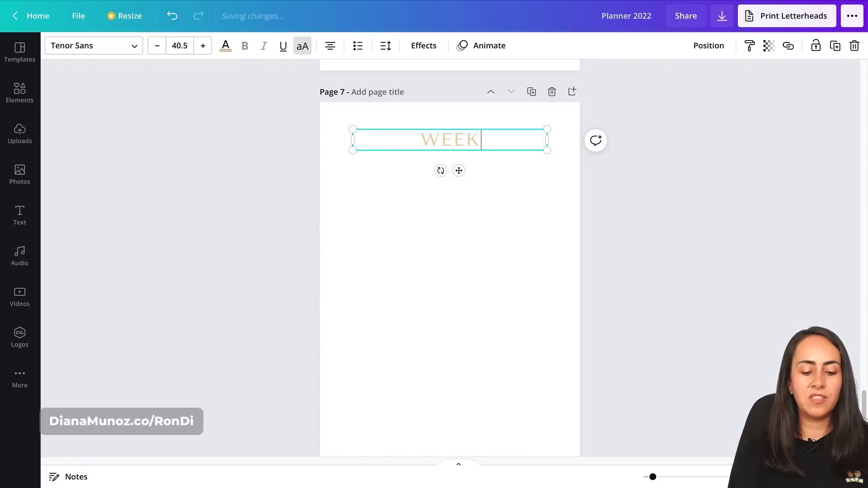
type("LY PLANNER")
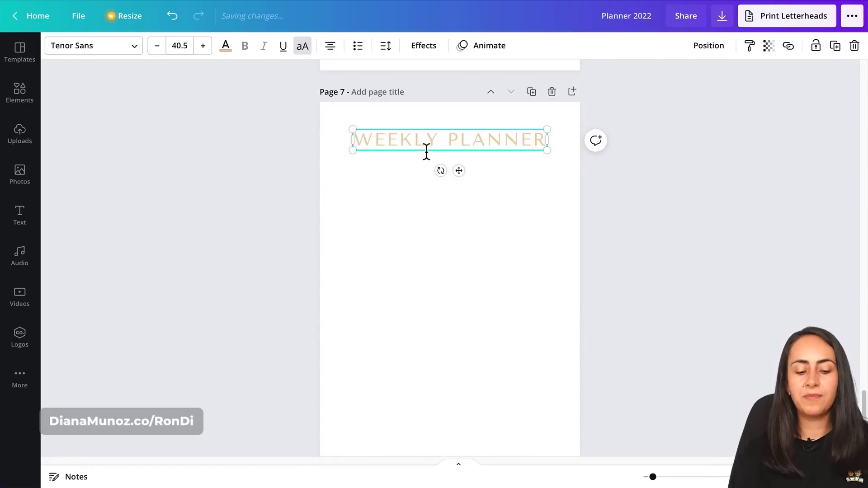
left_click_drag(555, 132, 525, 145)
left_click(536, 199)
Step: Copy the dark "GOAL 3" label from the goals page and place it under the weekly planner title at the left margin
scroll(718, 263, "up", 5)
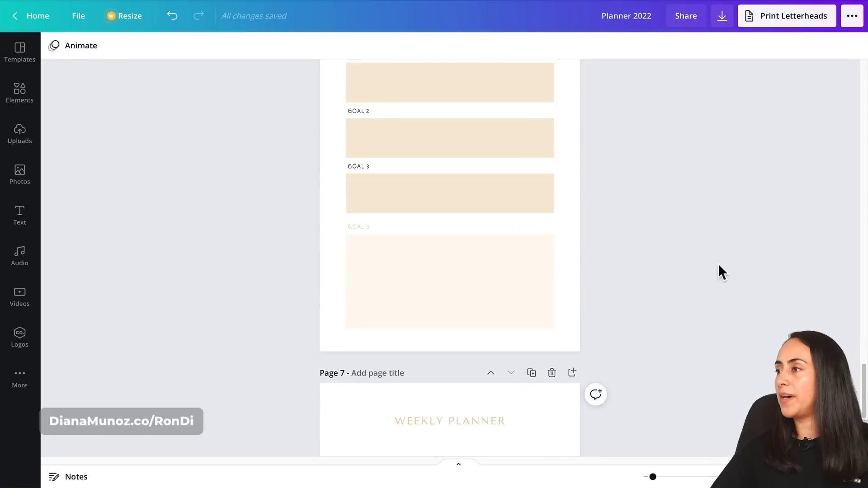
scroll(360, 178, "up", 1)
left_click(365, 180)
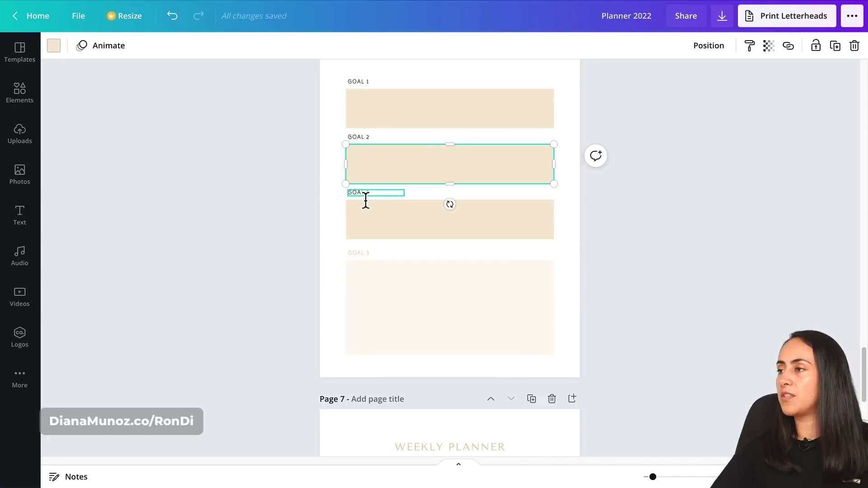
left_click(365, 193)
scroll(543, 283, "down", 6)
key("ctrl+x")
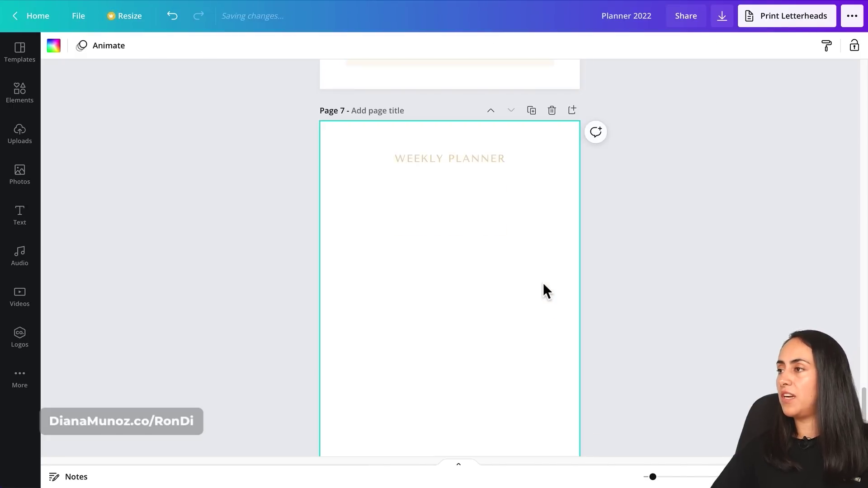
key("ctrl+v")
left_click_drag(387, 336, 385, 214)
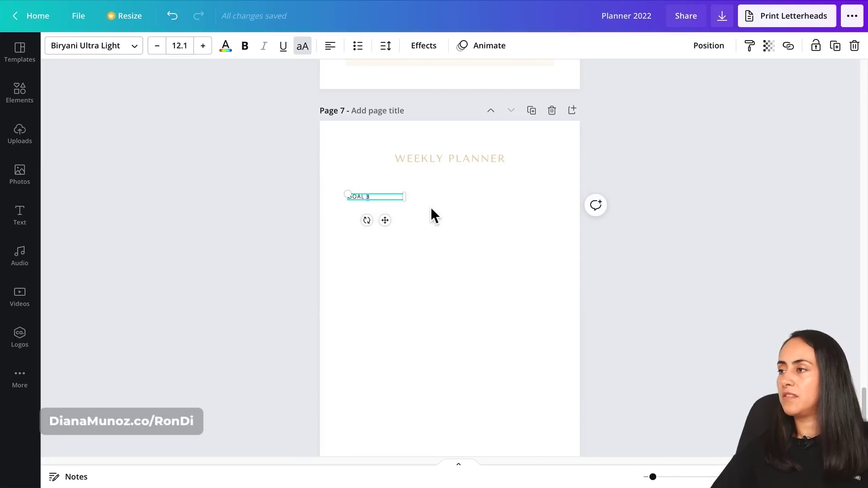
Step: Change the copied label's text to "Monday", turn off all caps and enlarge it to size 17.5
key("ctrl+a")
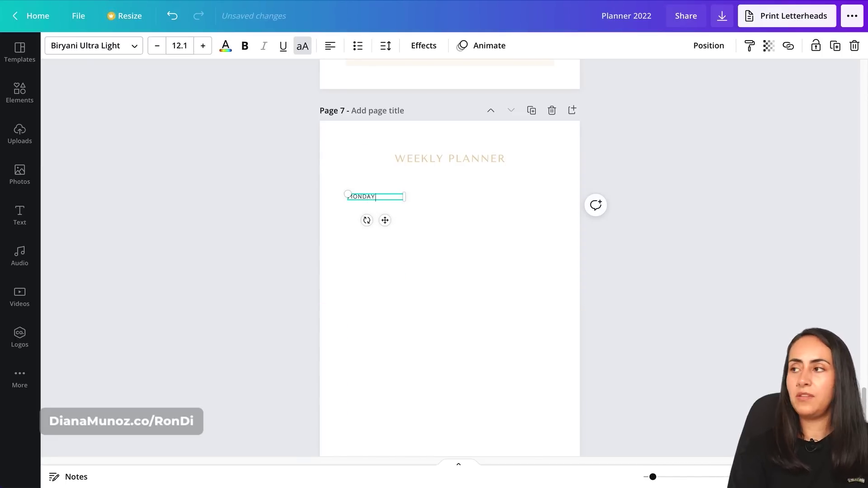
left_click(302, 45)
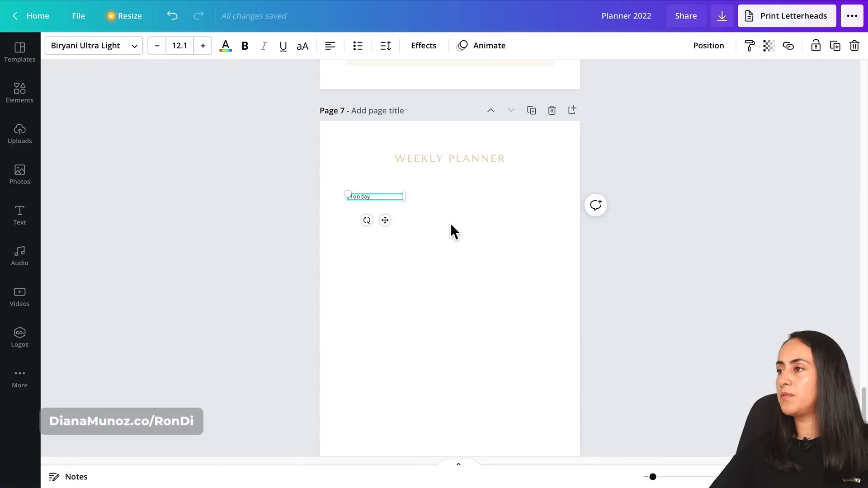
left_click(421, 212)
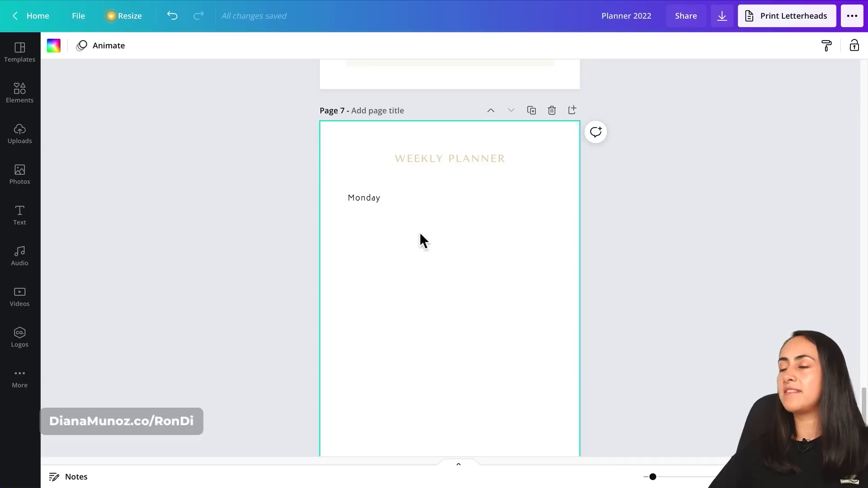
Step: Add a horizontal line on the weekly planner page, stretch it from margin to margin and set its line weight to 1
key("l")
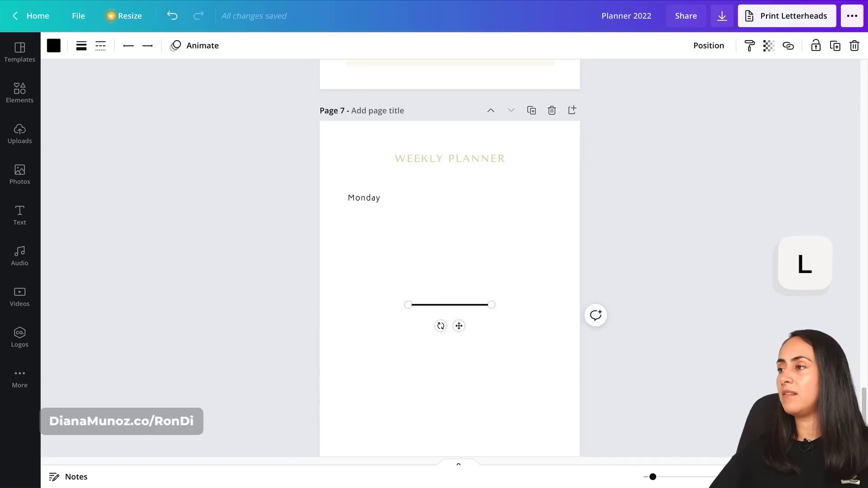
left_click_drag(410, 309, 347, 309)
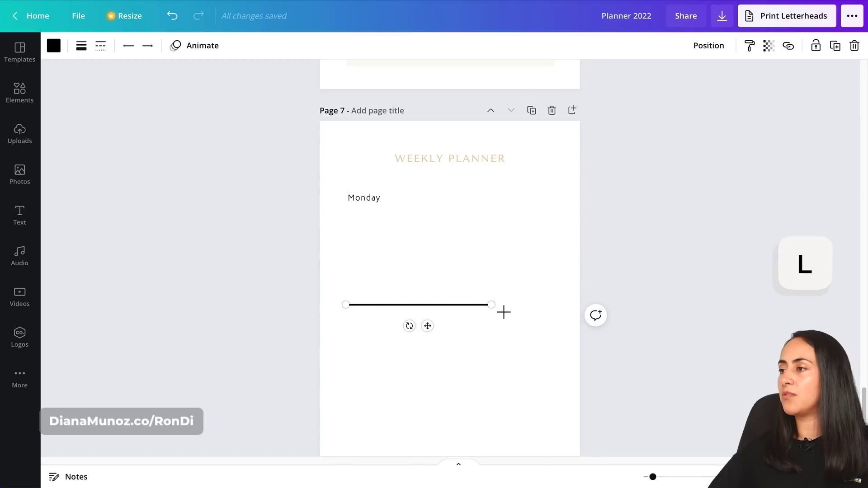
left_click_drag(495, 309, 559, 310)
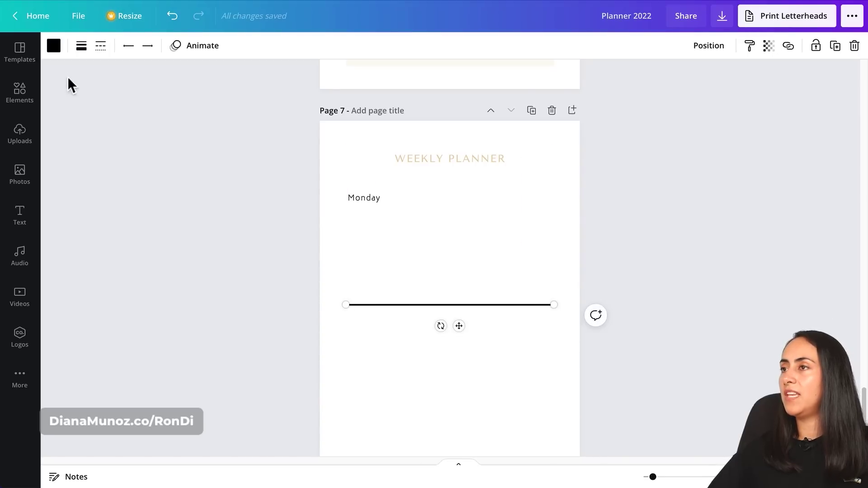
left_click(82, 47)
left_click_drag(153, 85, 144, 84)
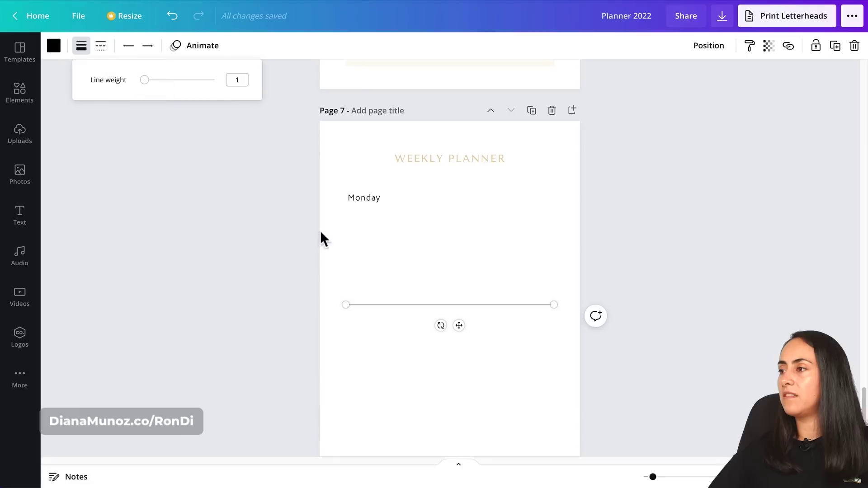
Step: Colour the horizontal line with the tan document colour
left_click(107, 53)
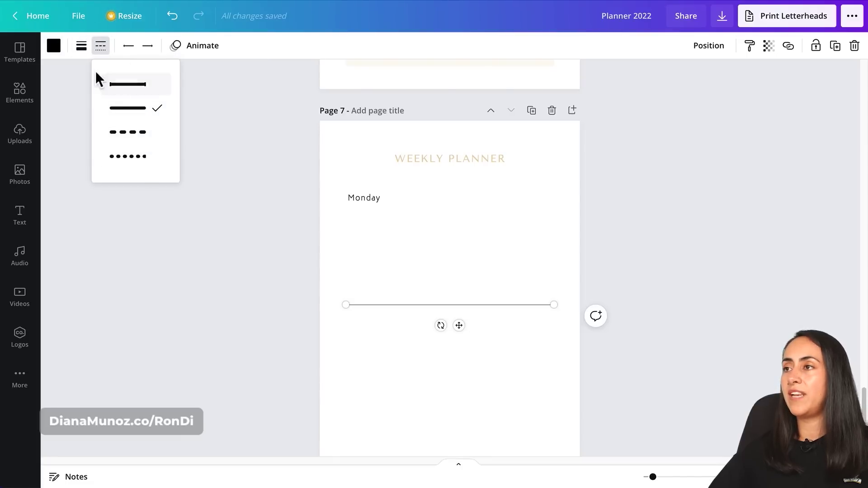
left_click(55, 47)
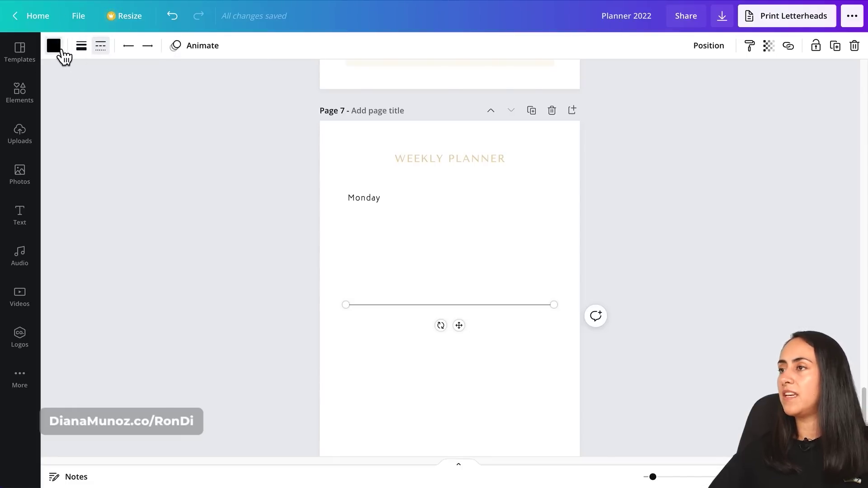
left_click(69, 144)
Step: Move the tan line just below "Monday" and duplicate it twice beneath to form three writing lines
left_click_drag(561, 326, 566, 256)
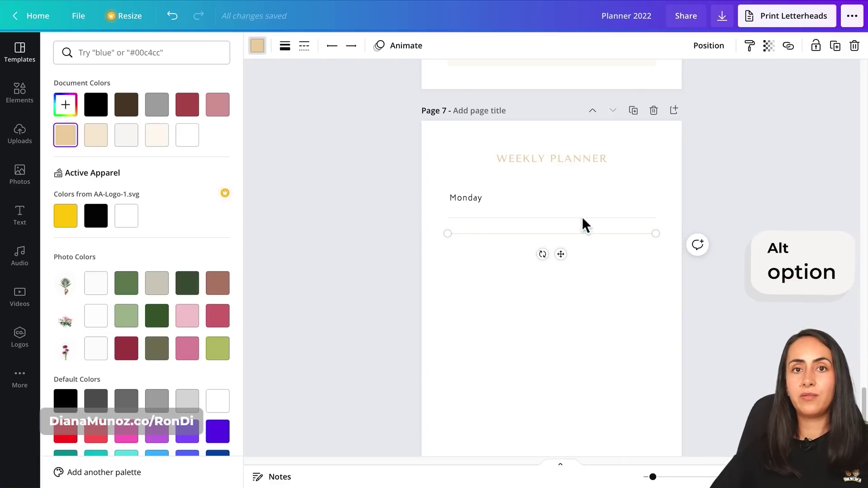
left_click_drag(564, 260, 566, 278)
left_click(664, 289)
Step: Select the three writing lines together and tidy up their spacing
left_click(524, 263)
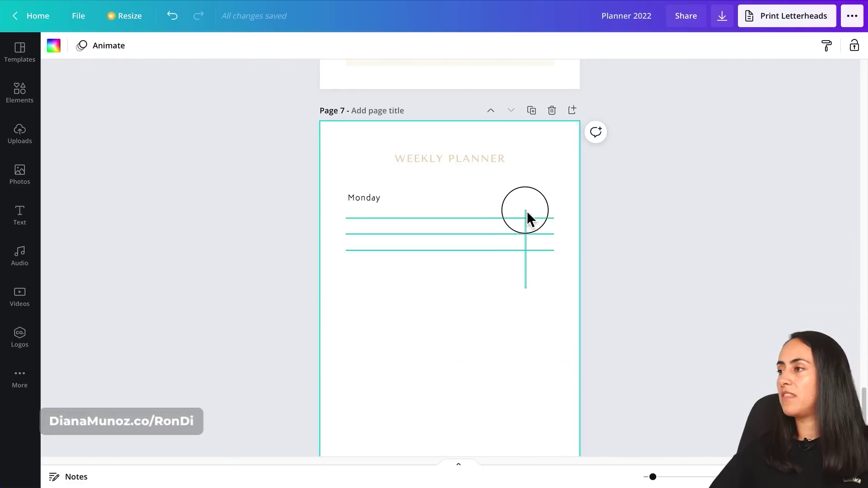
left_click_drag(527, 212, 640, 211)
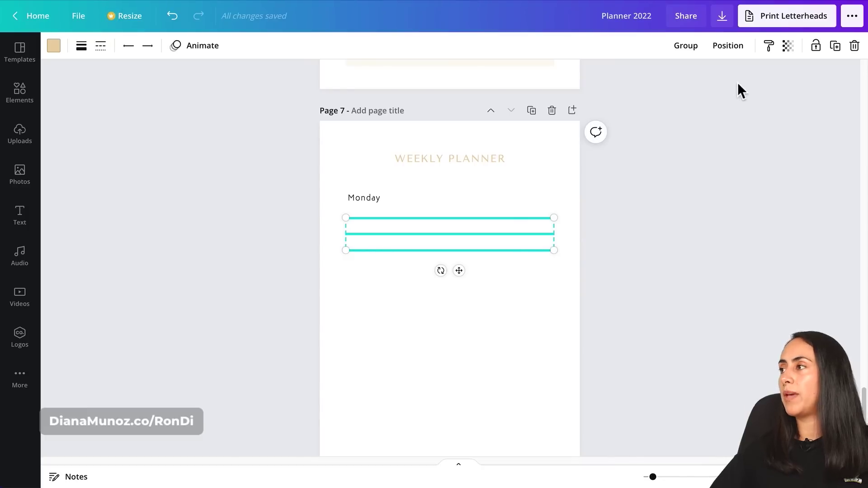
left_click(730, 54)
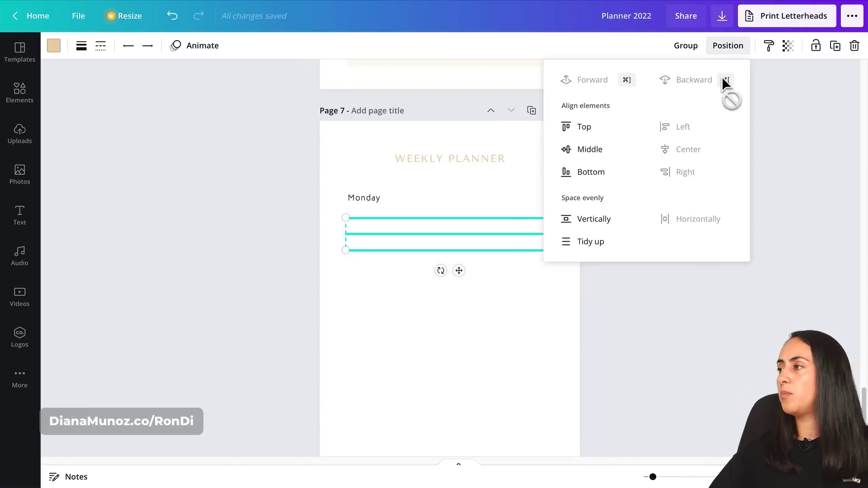
left_click(618, 252)
left_click(530, 292)
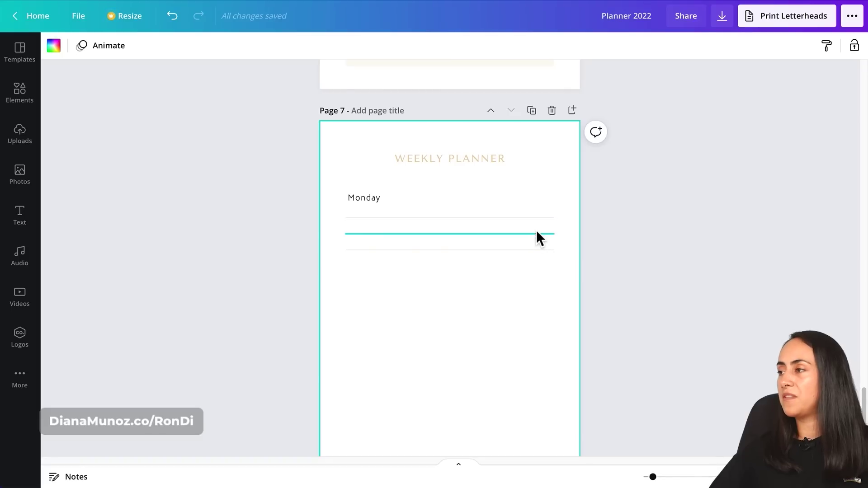
Step: Select the "Monday" label with its three lines and duplicate the whole block directly below
left_click_drag(535, 270, 533, 203)
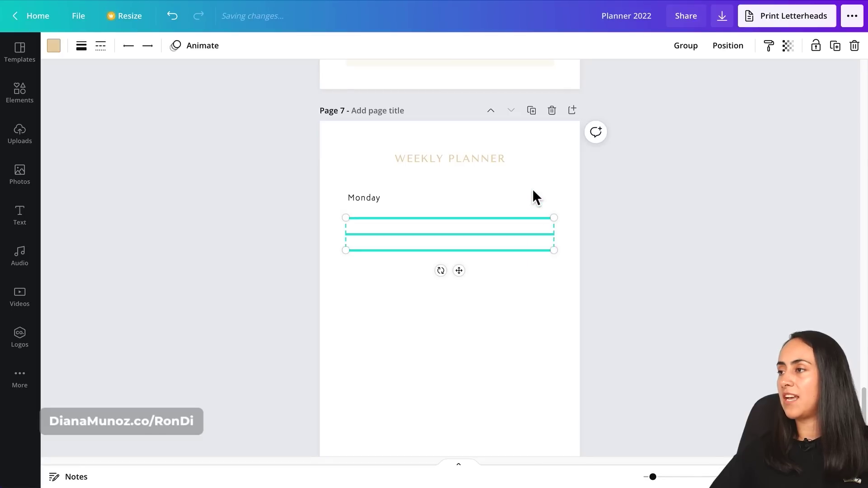
left_click(533, 187)
left_click_drag(443, 186, 423, 306)
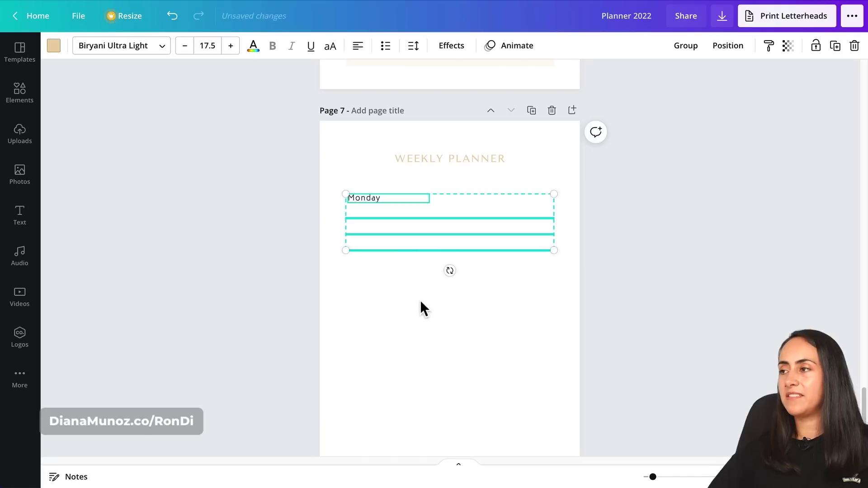
left_click_drag(369, 178, 400, 245)
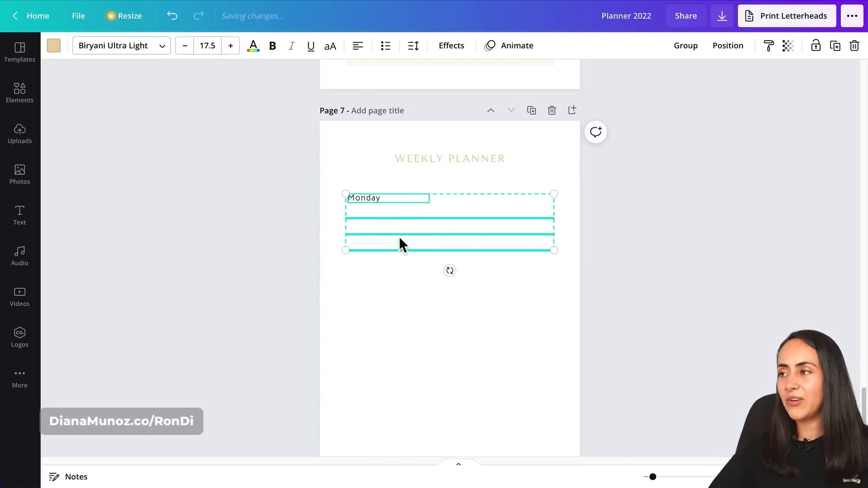
left_click_drag(398, 202, 405, 268)
left_click(407, 342)
Step: Change the duplicated block's label to "Tuesday"
double_click(387, 267)
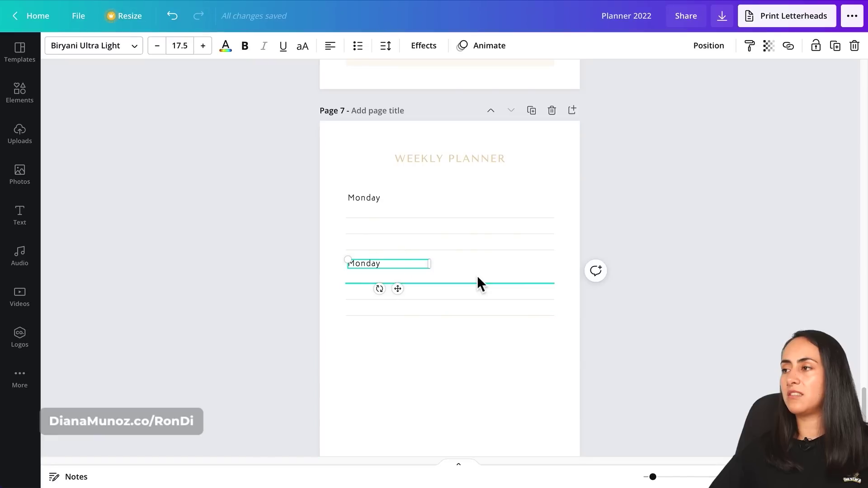
type("tuesday")
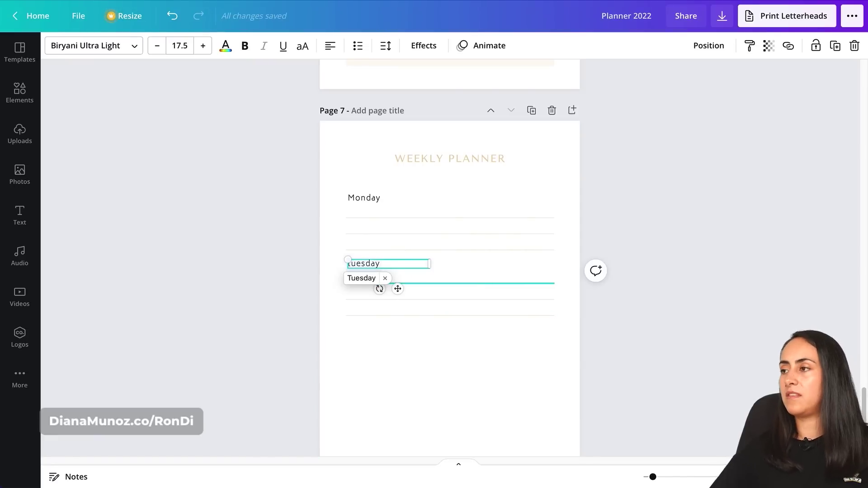
left_click(362, 277)
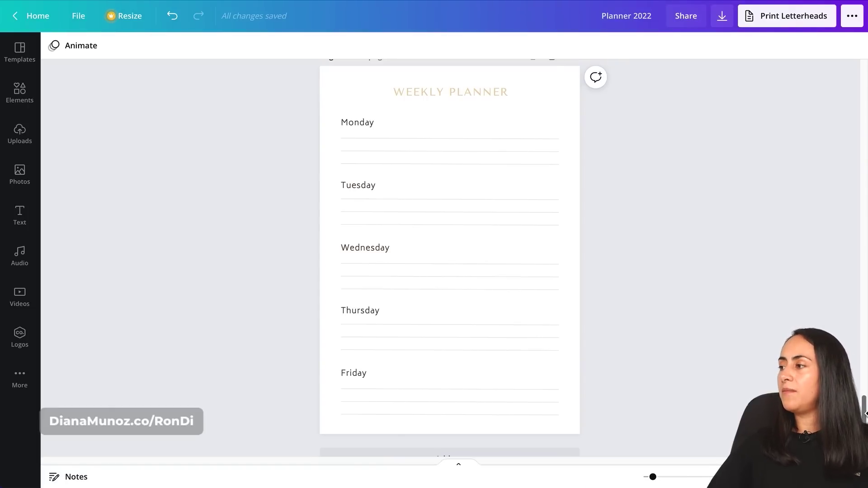
Step: Show all planner pages in grid view and select the weekly planner page
mouse_move(863, 387)
left_mouse_down()
mouse_move(862, 316)
mouse_move(864, 404)
left_mouse_up()
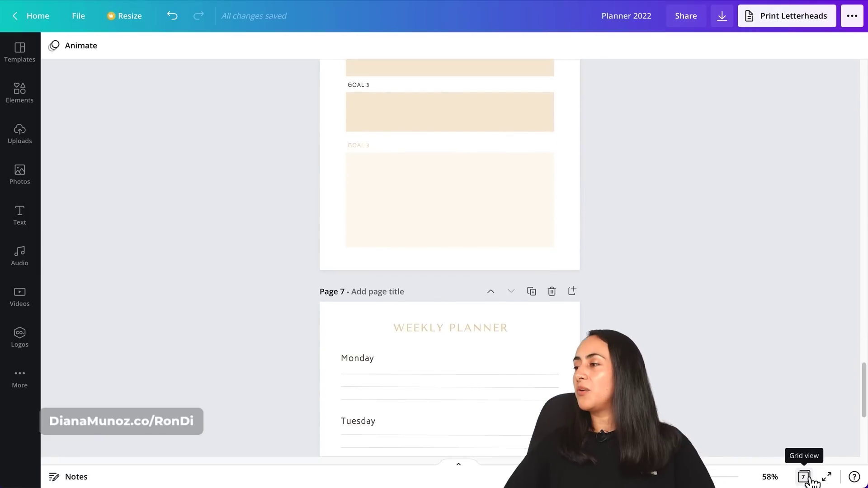
left_click(807, 479)
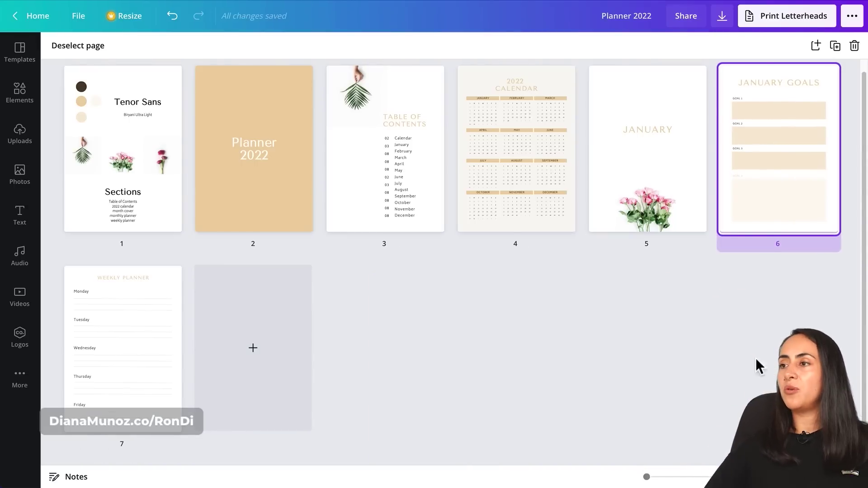
left_click(147, 367)
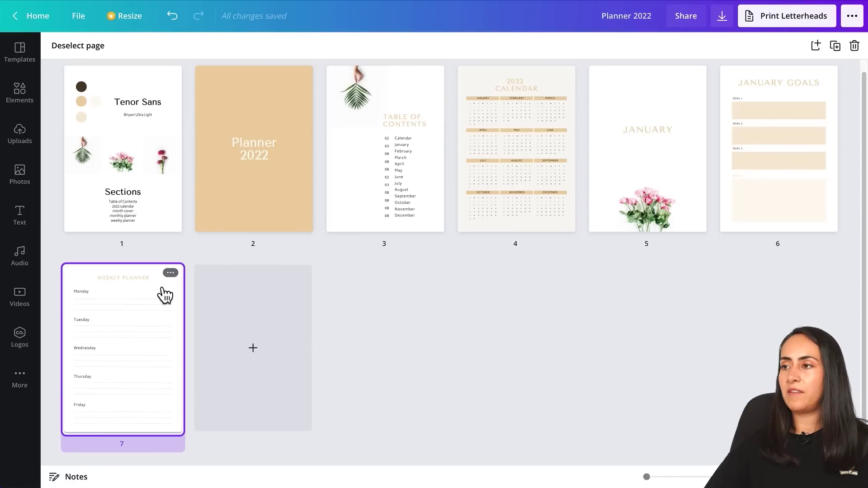
Step: Duplicate the weekly planner page until there are five copies in a row
key("ctrl+d")
key("ctrl+d")
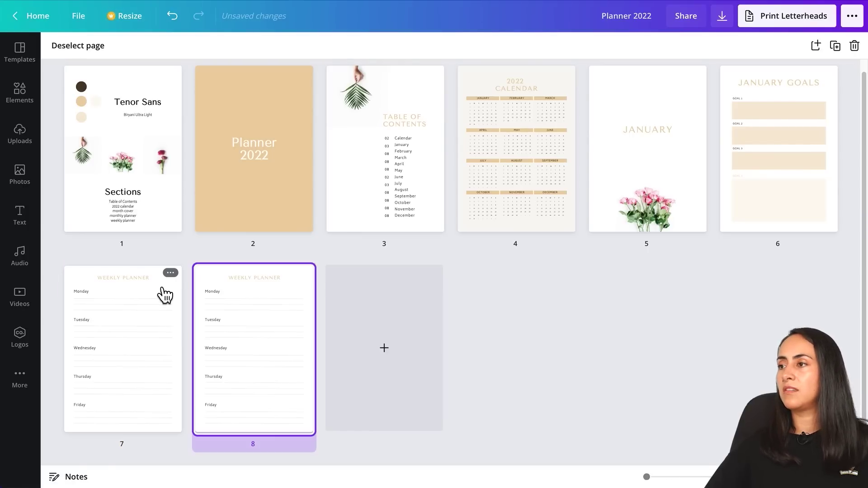
key("ctrl+d")
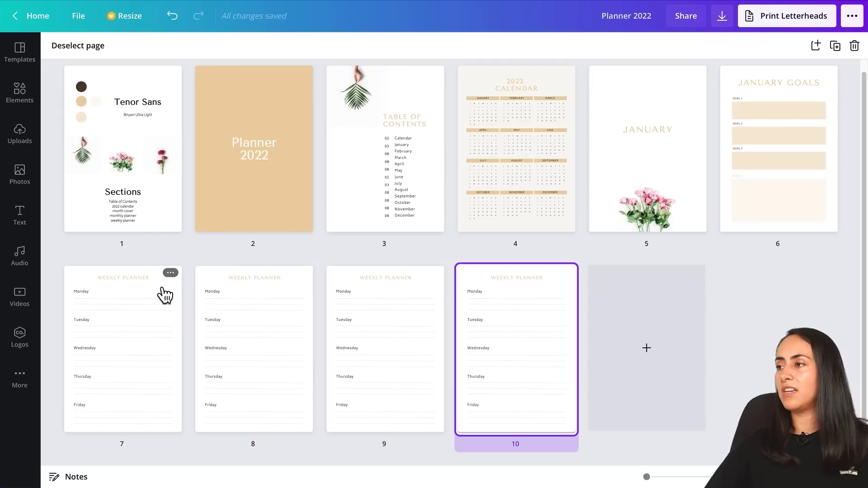
key("ctrl+d")
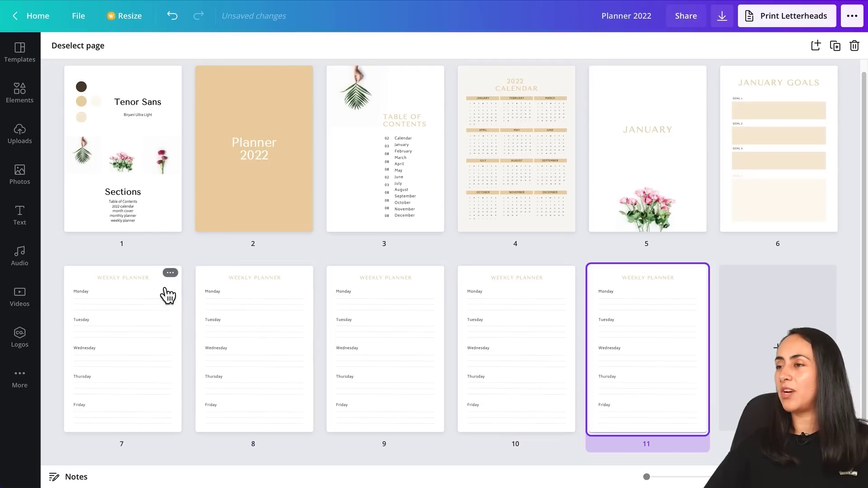
Step: Select all pages from the January cover through the last weekly planner page and duplicate them as a set
left_click(696, 149)
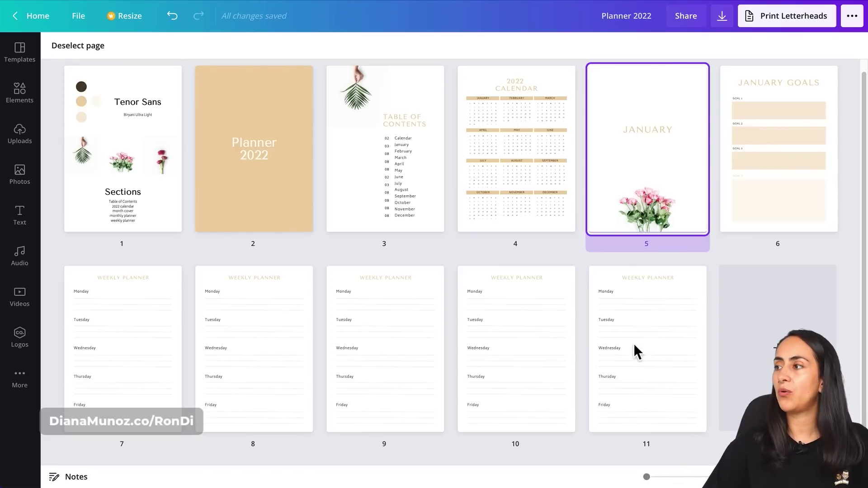
left_click(672, 300, "shift")
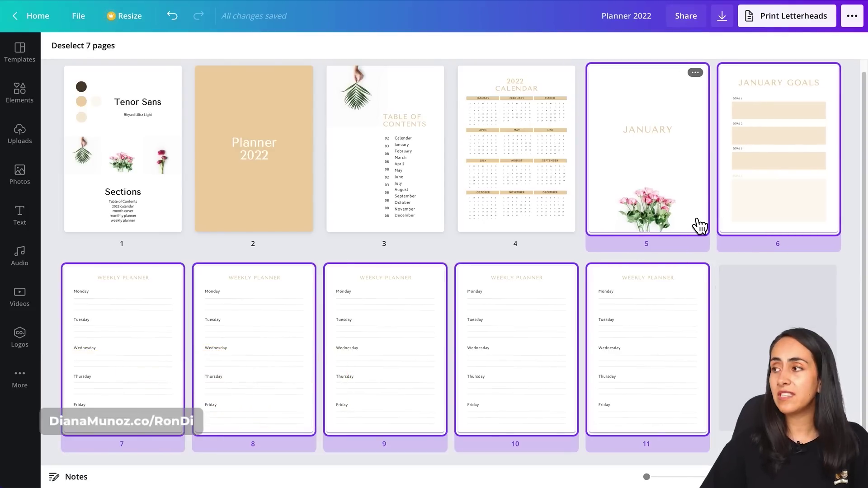
key("ctrl+d")
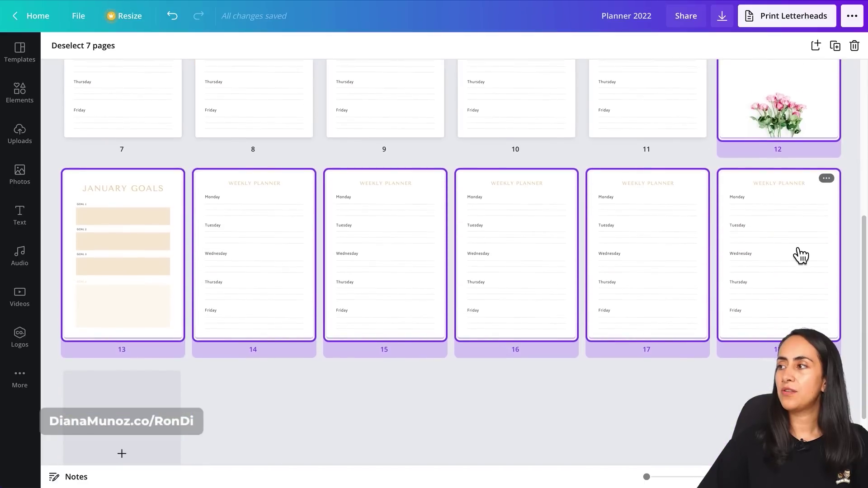
Step: Open the duplicated January cover on page 12 and change its title to "FEBRUARY"
scroll(801, 255, "up", 2)
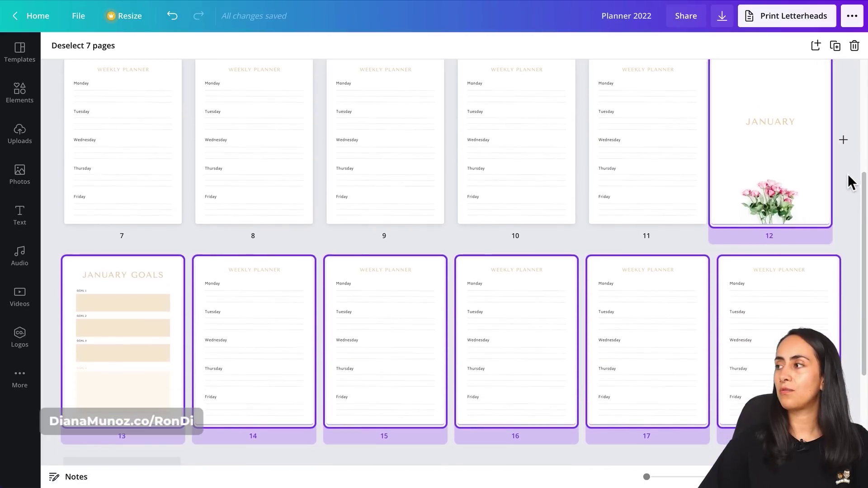
scroll(850, 181, "up", 2)
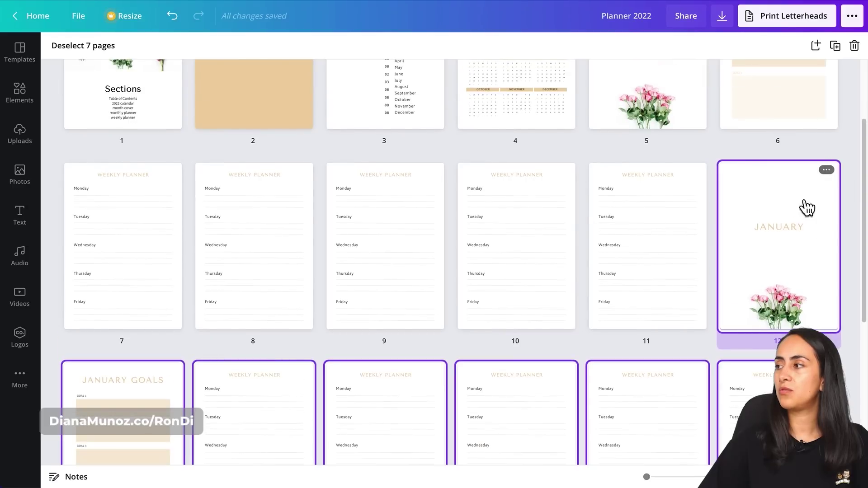
left_click(790, 247)
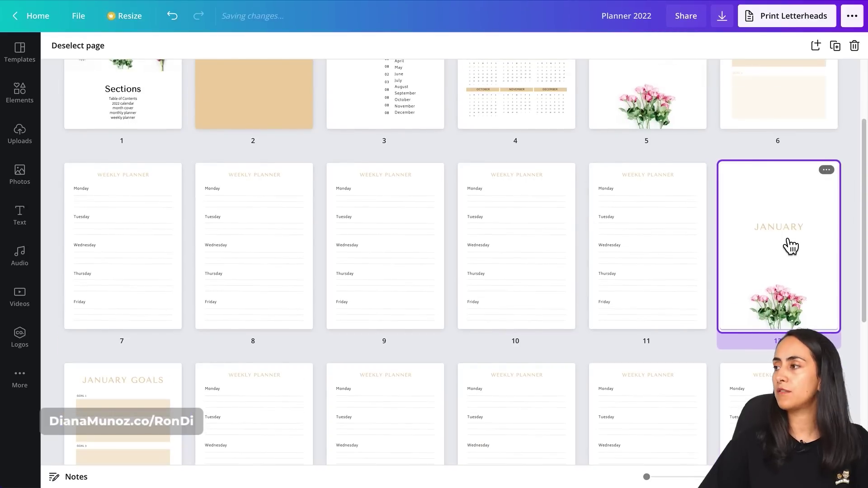
double_click(791, 247)
left_click(508, 214)
key("ctrl+a")
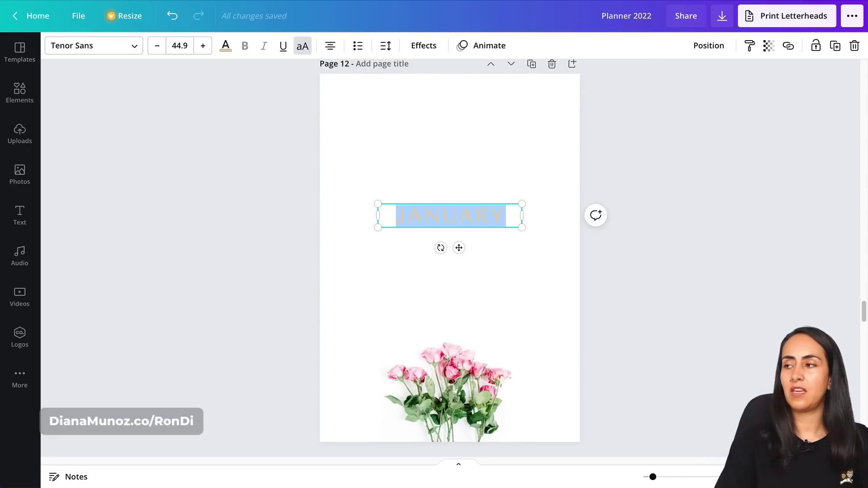
type("FEBRUARY")
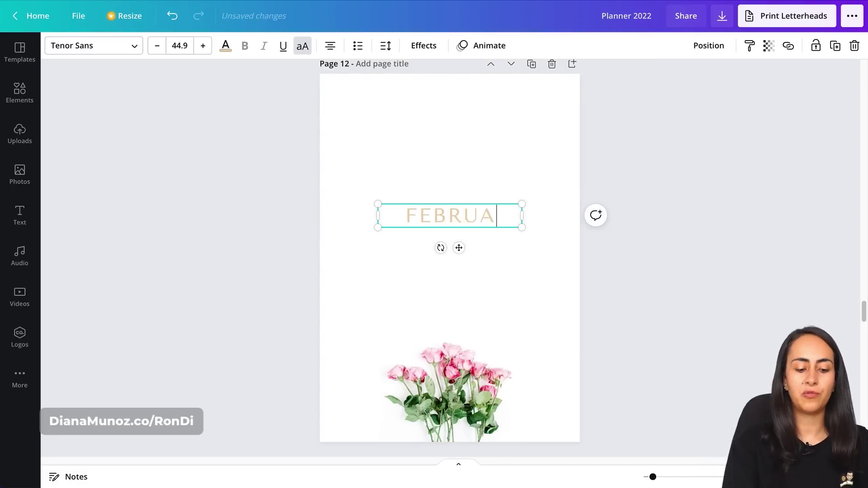
Step: Copy the dark red flower photo from the style reference page and return to the February cover
left_click(500, 366)
left_click_drag(862, 311, 856, 60)
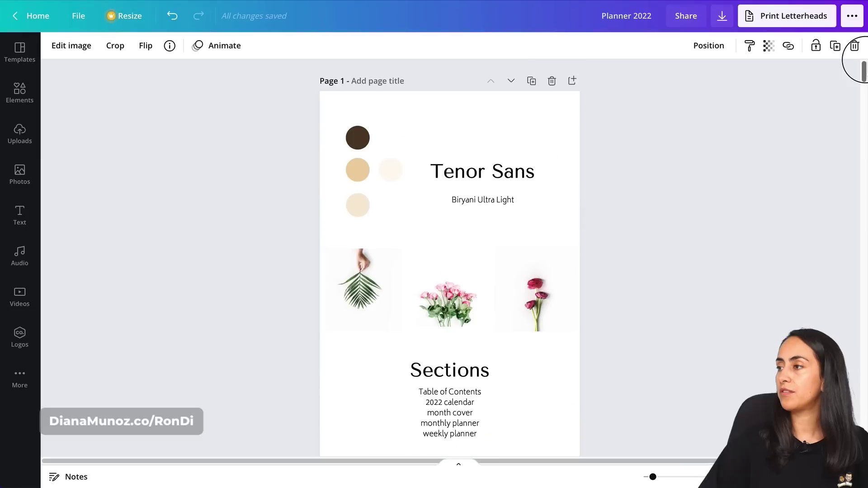
left_click(516, 309)
left_click(803, 476)
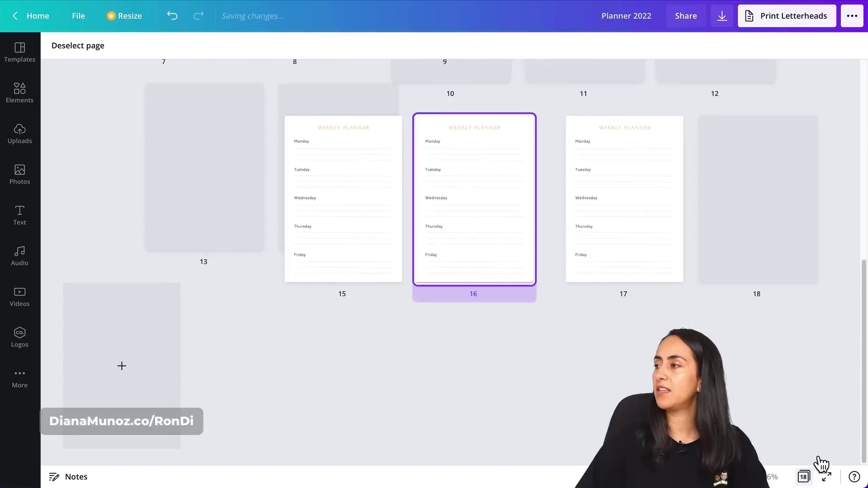
scroll(470, 346, "up", 3)
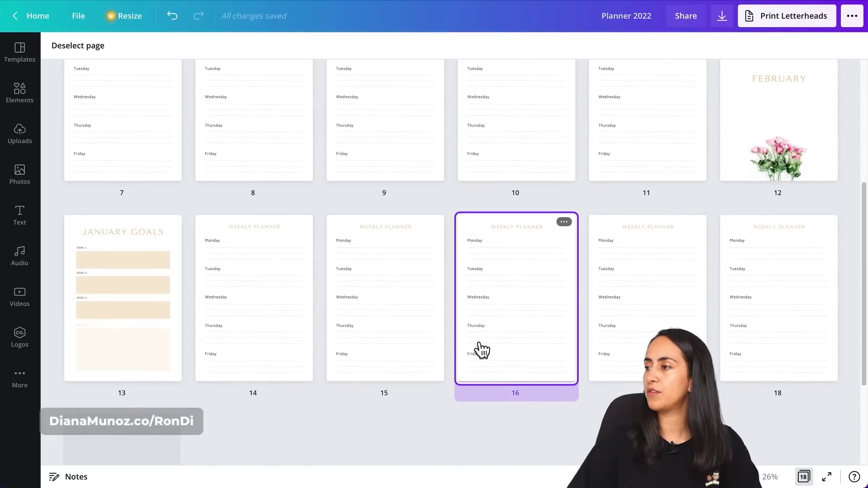
double_click(799, 139)
scroll(628, 259, "down", 3)
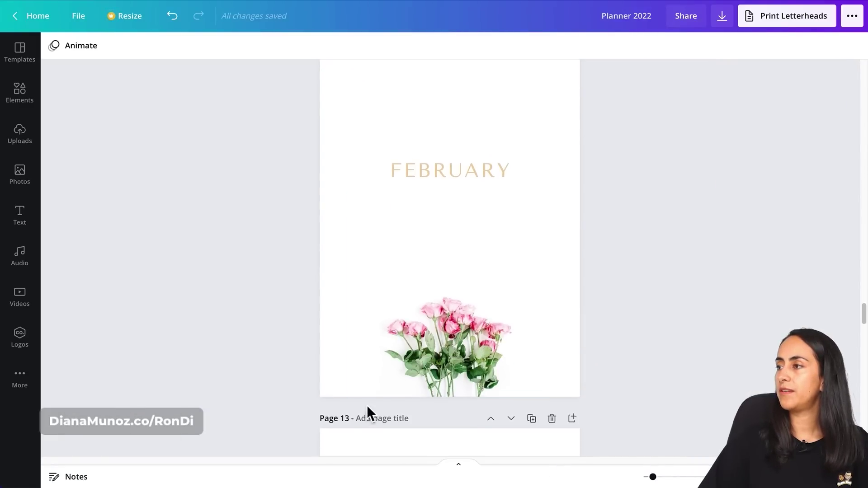
Step: Replace the pink roses on the February cover with the copied red flower photo, centred at the page's bottom edge
left_click(390, 362)
key("Delete")
key("ctrl+v")
left_click_drag(495, 269, 435, 329)
left_click_drag(497, 301, 486, 351)
left_click(709, 46)
left_click(694, 152)
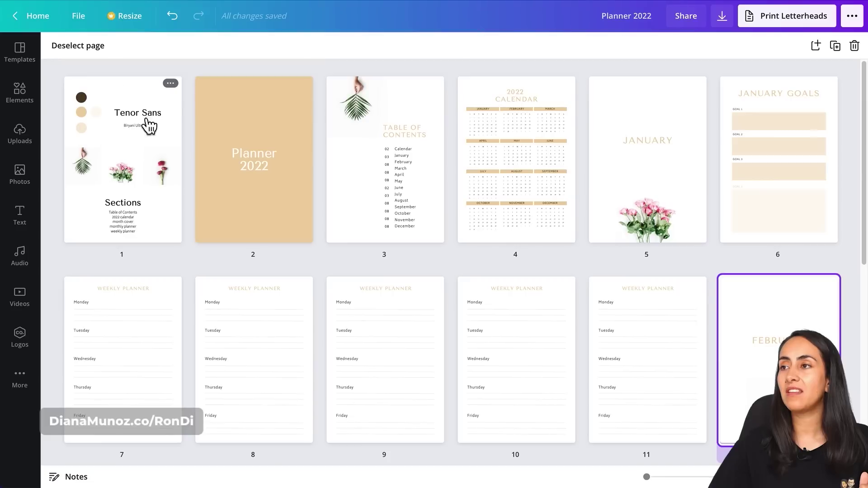
Step: Delete the style reference page with the colours, fonts and sections list from the planner
left_click(146, 165)
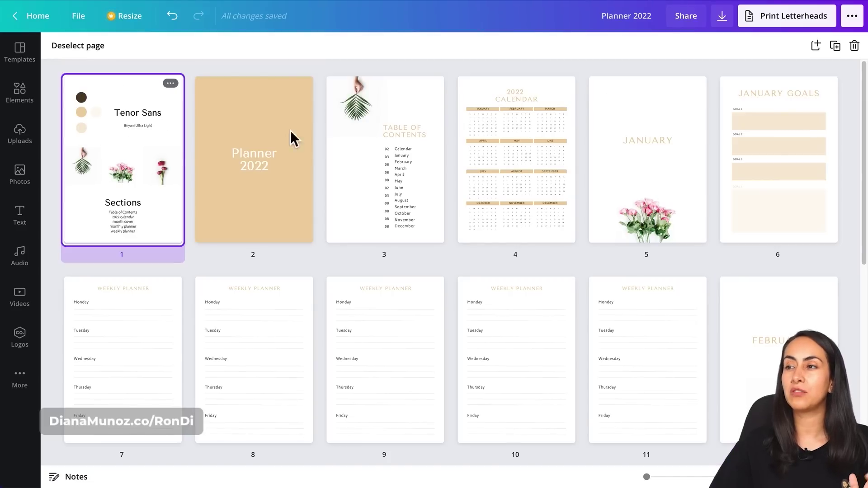
left_click(856, 46)
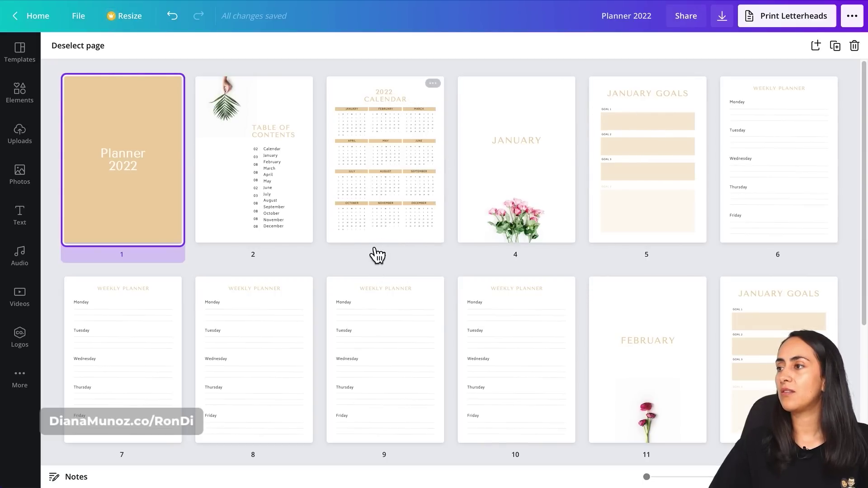
Step: In the table of contents, set the Calendar entry's page number to 03 and link the word "Calendar" to page 3
double_click(279, 164)
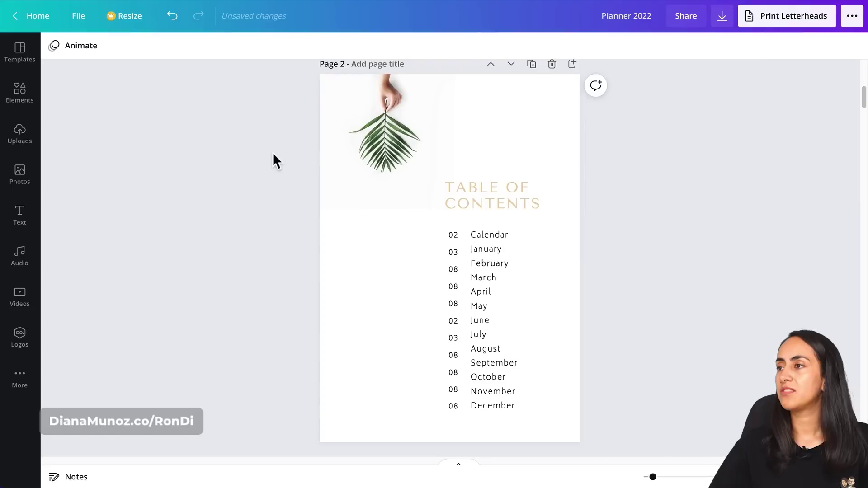
left_click(454, 234)
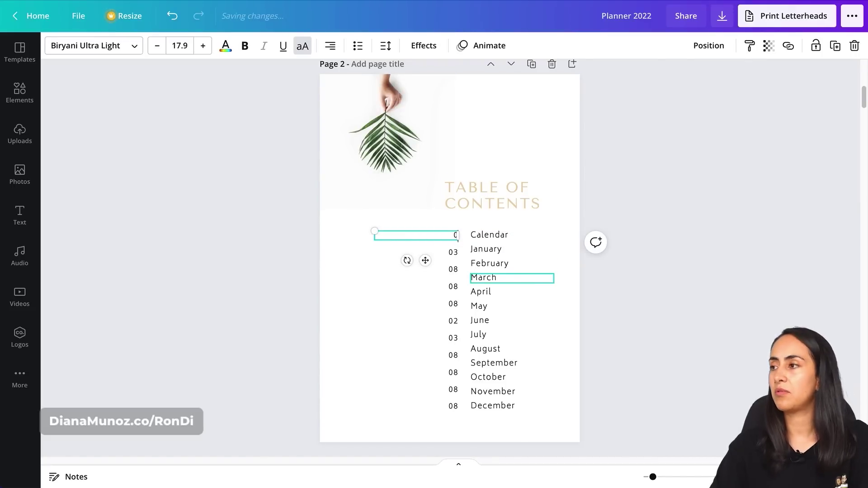
left_click(501, 236)
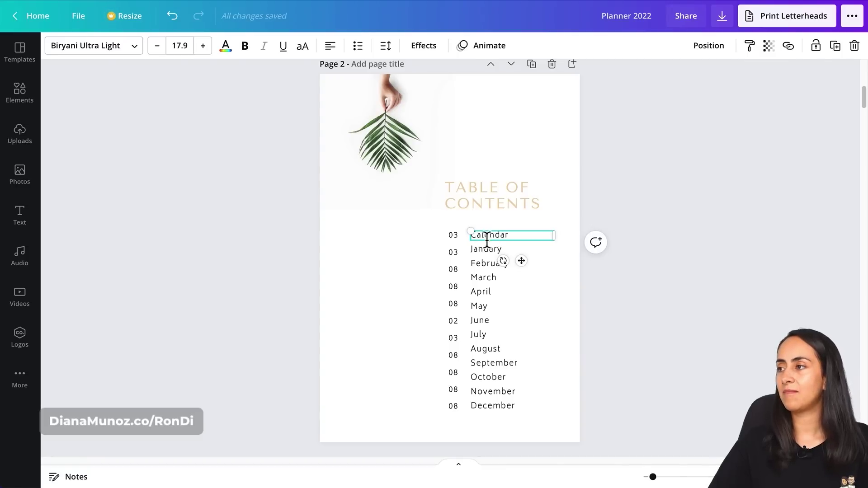
left_click(796, 49)
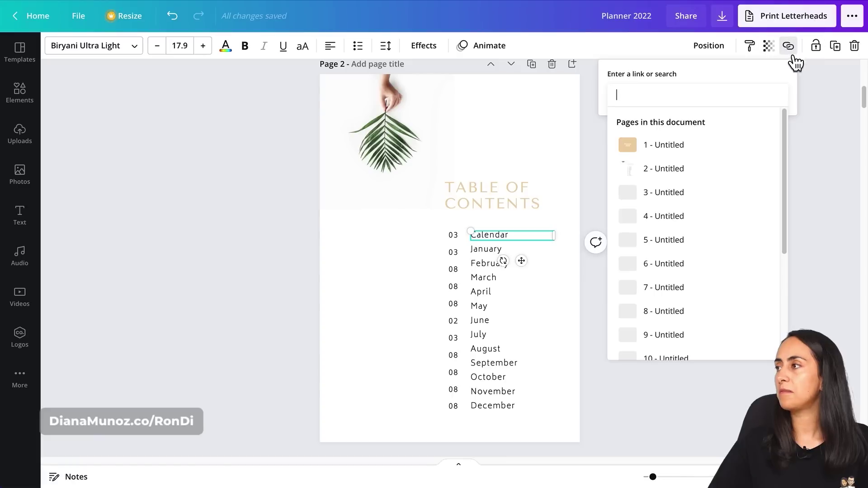
left_click(695, 202)
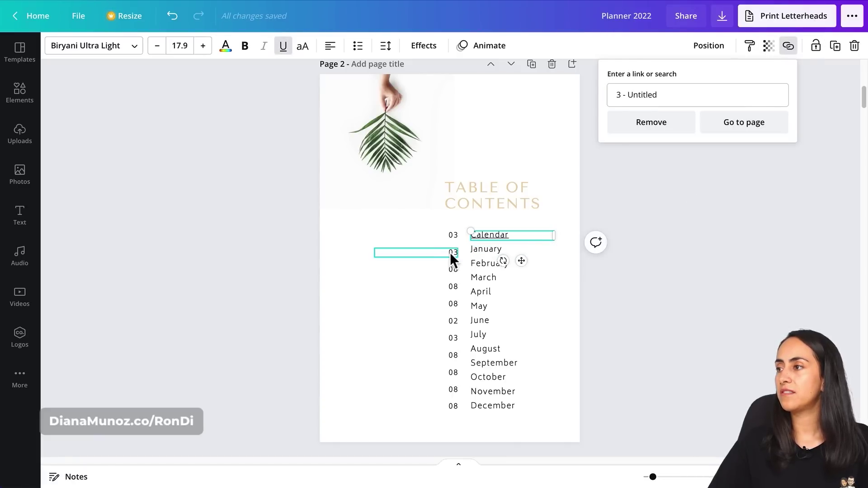
Step: Look up the January cover's page, set January's number to 04 in the table of contents and link "January" to page 4
left_click(805, 478)
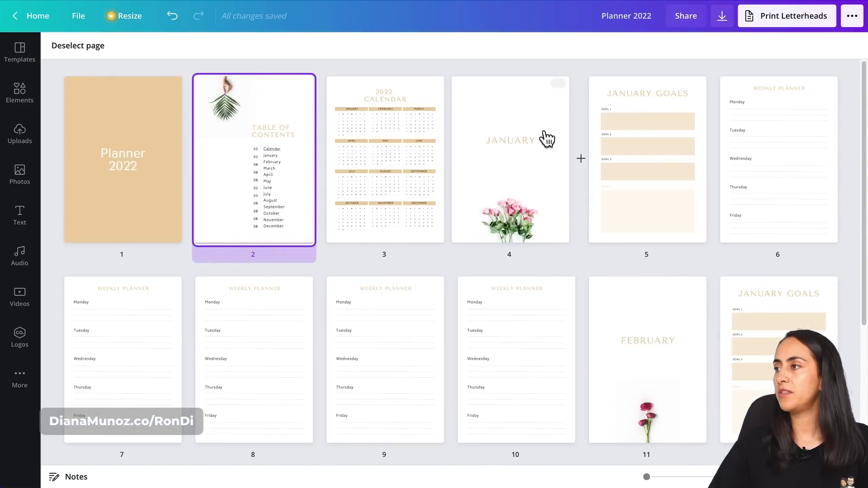
double_click(284, 180)
left_click(454, 252)
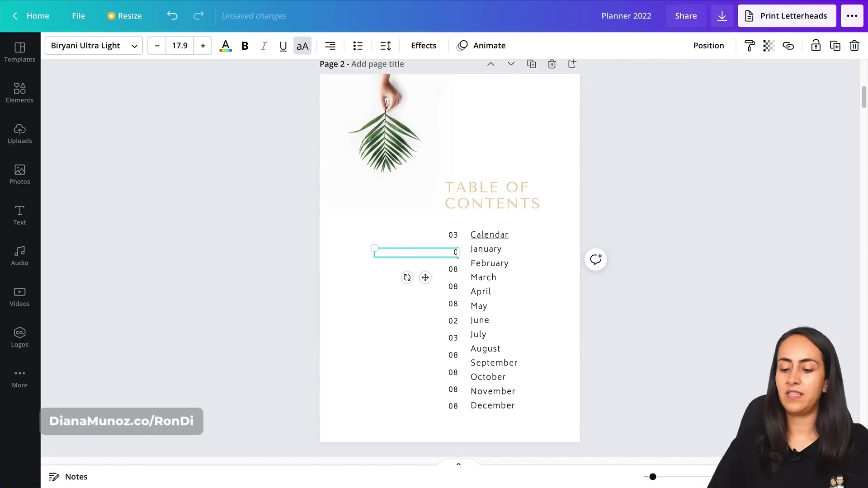
left_click(529, 248)
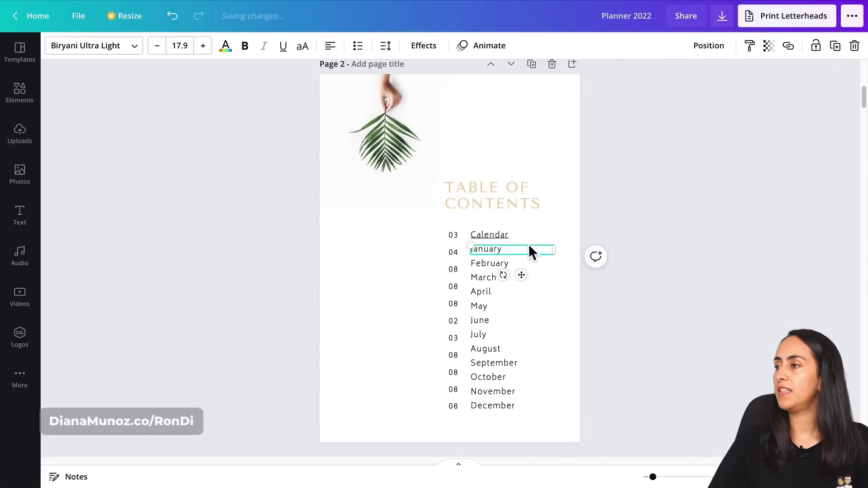
left_click(791, 56)
left_click(668, 225)
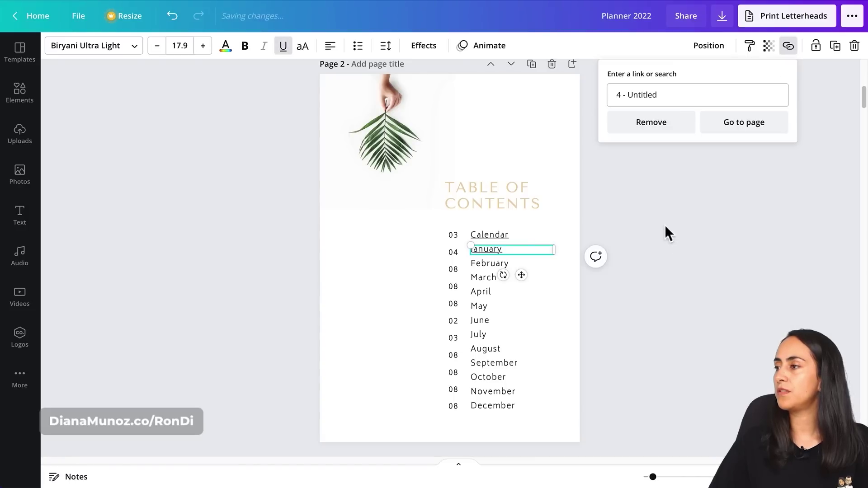
Step: Look up the February cover's page, set February's number to 11 in the table of contents and link "February" to page 11
left_click(804, 478)
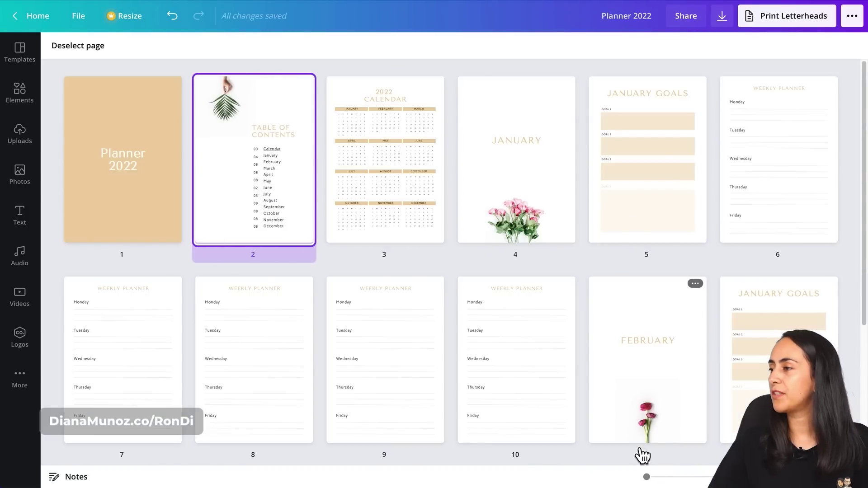
double_click(229, 161)
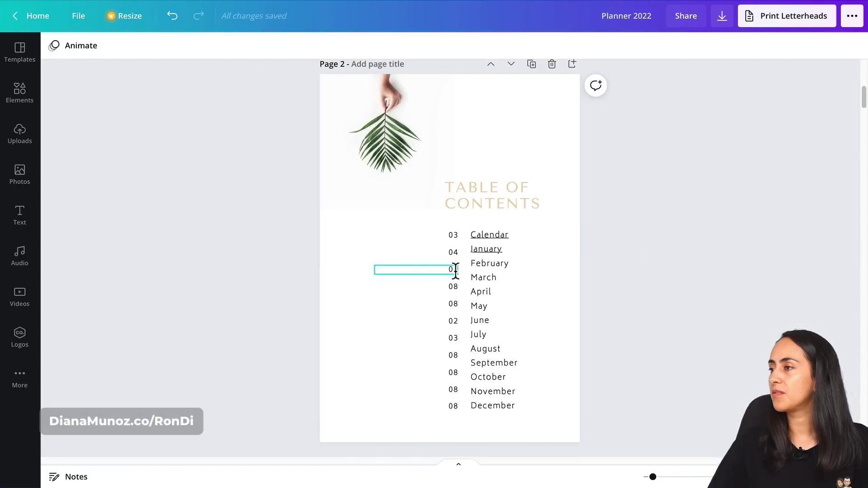
double_click(454, 270)
type("11")
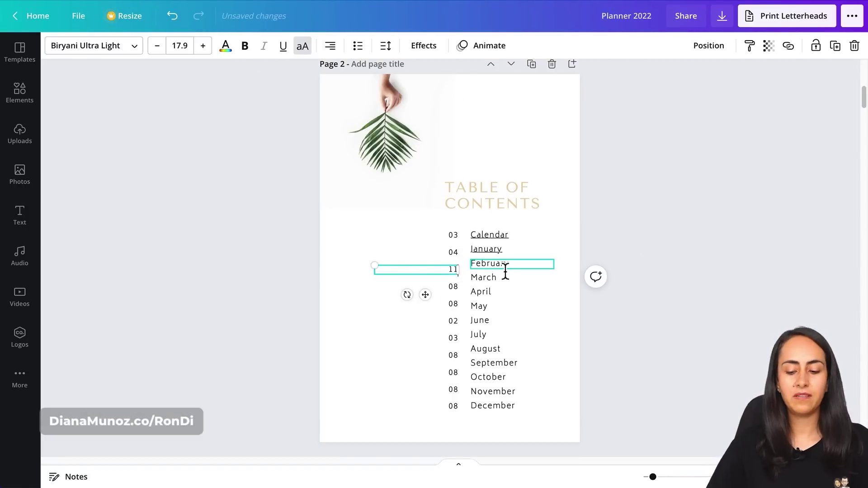
left_click(505, 267)
left_click(788, 46)
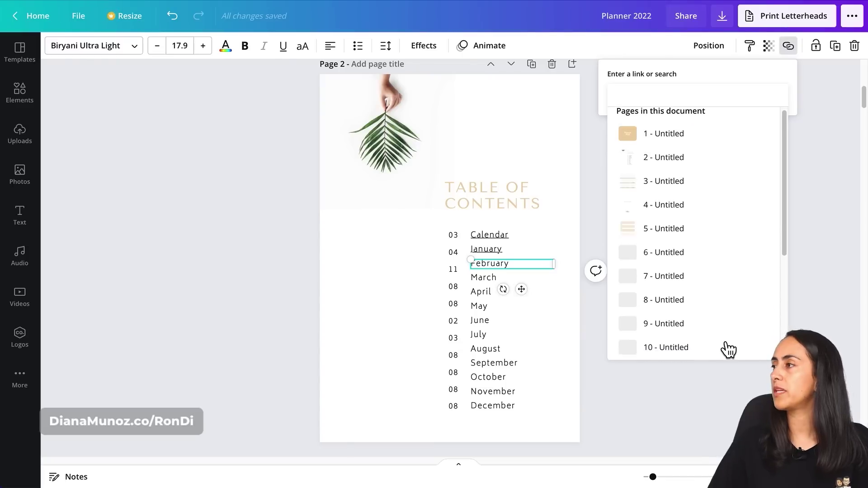
scroll(726, 344, "down", 2)
left_click(725, 335)
left_click(663, 246)
Step: Select the "03" number and the "Calendar" entry together and align them to each other's vertical middle
left_click(571, 233)
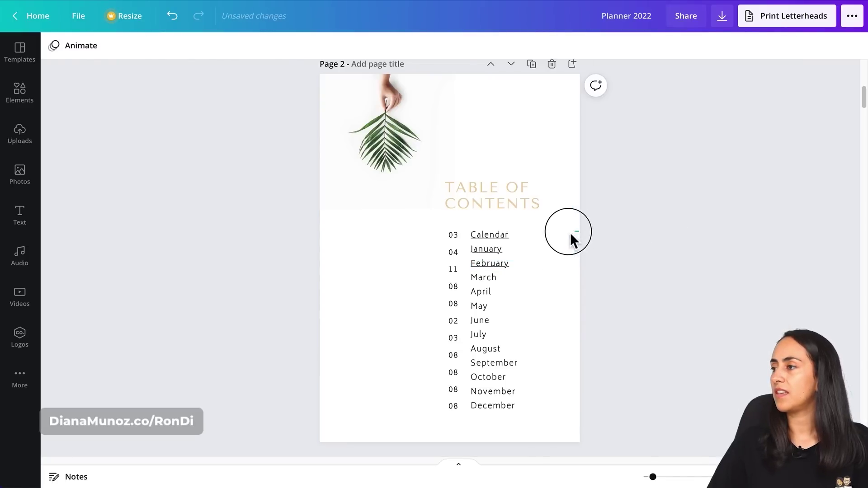
left_click(439, 237)
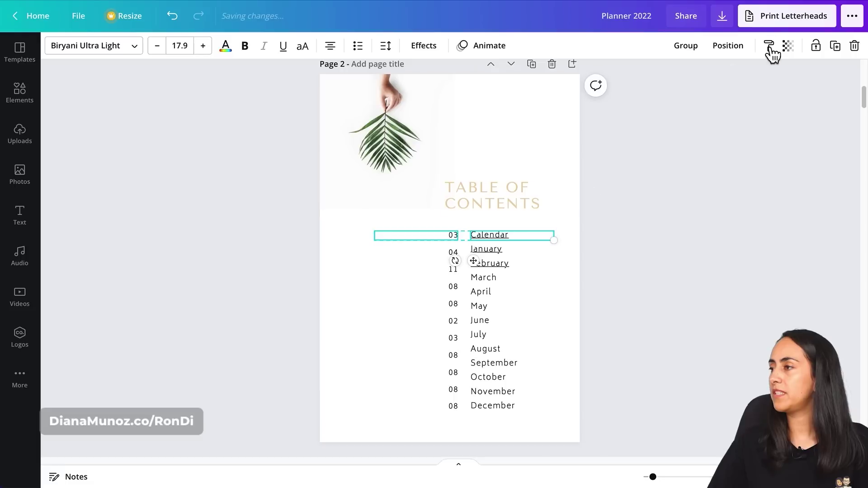
left_click(728, 46)
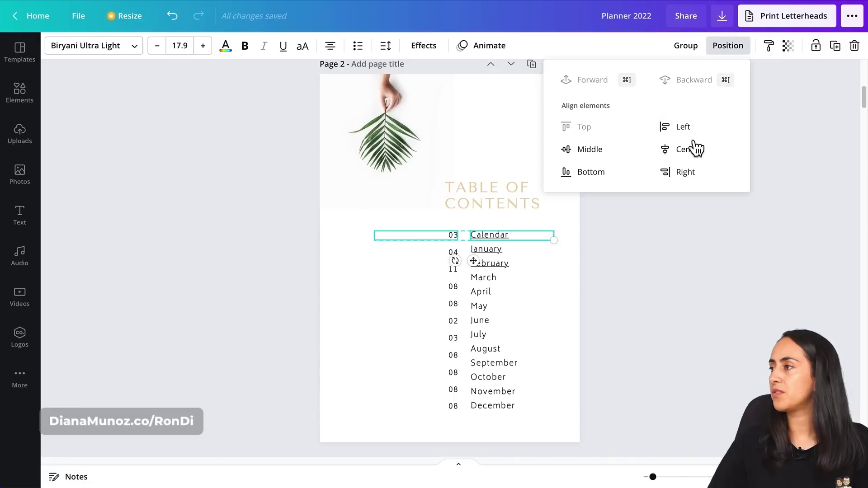
left_click(623, 154)
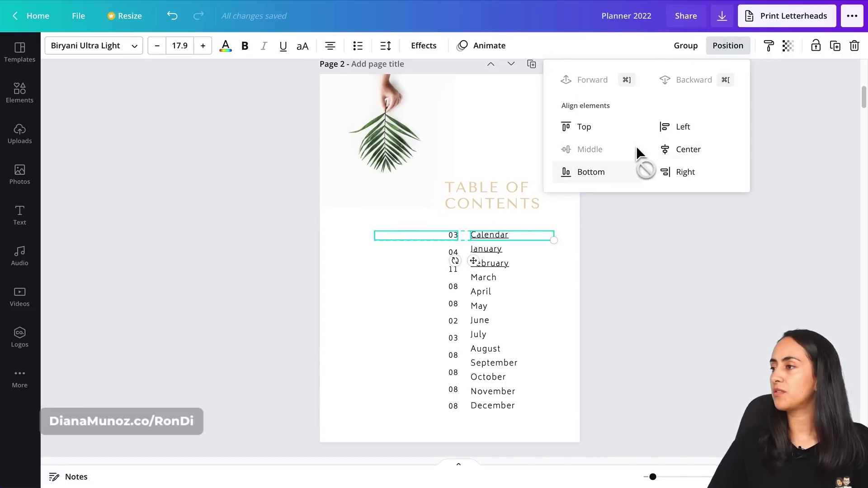
Step: Group the "03" number with "Calendar", and align "04" and "January" to each other's vertical middle and group them
left_click(697, 47)
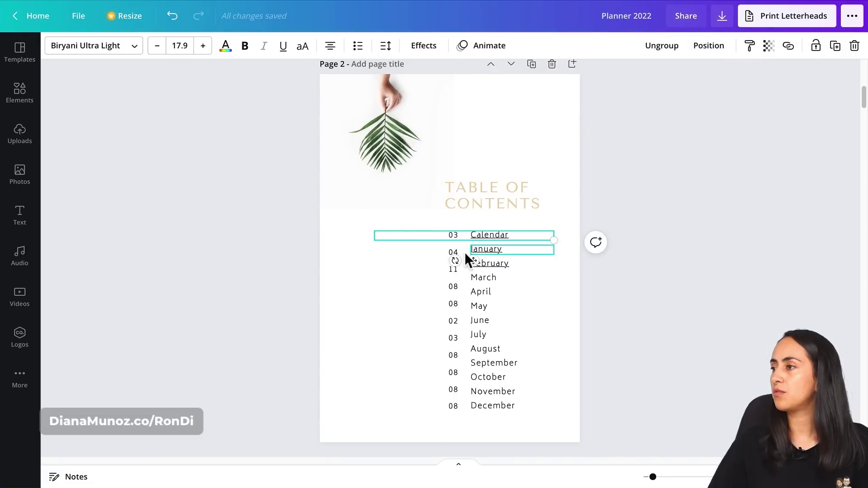
left_click(534, 242)
left_click_drag(578, 256, 412, 256)
left_click(728, 46)
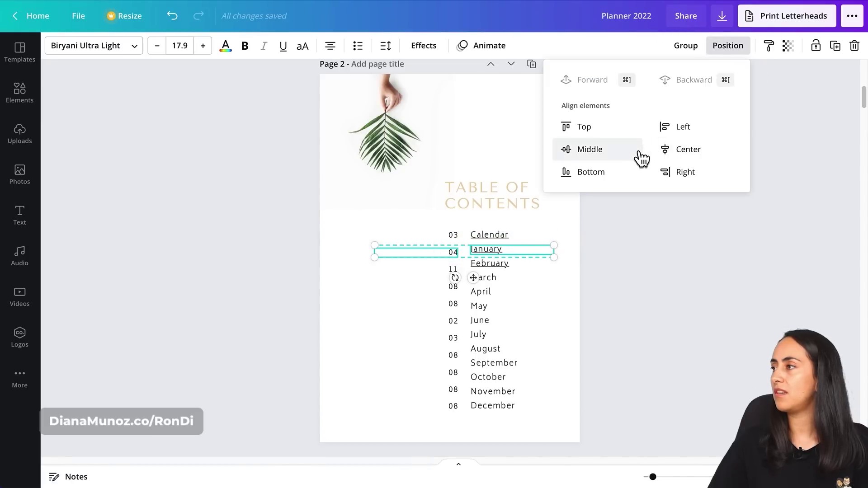
left_click(639, 155)
left_click(686, 45)
left_click_drag(647, 261, 481, 253)
left_click(698, 247)
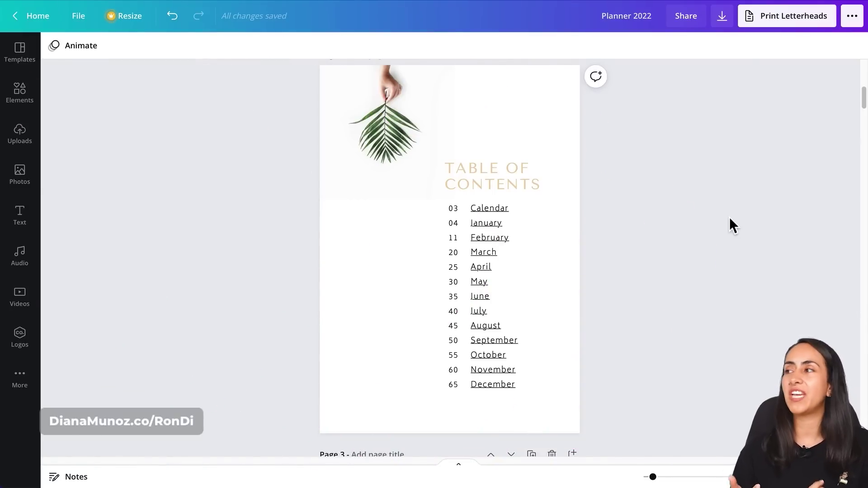
Step: Download all pages of the planner as a PDF Standard file
left_click(729, 24)
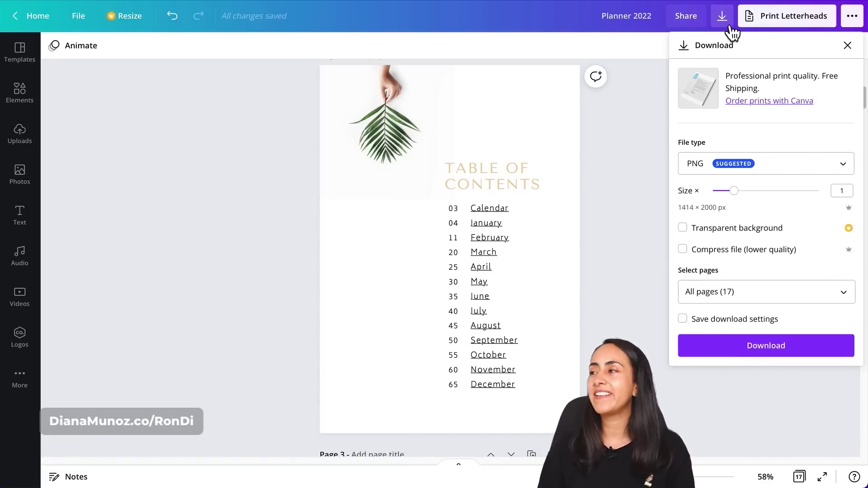
left_click(842, 164)
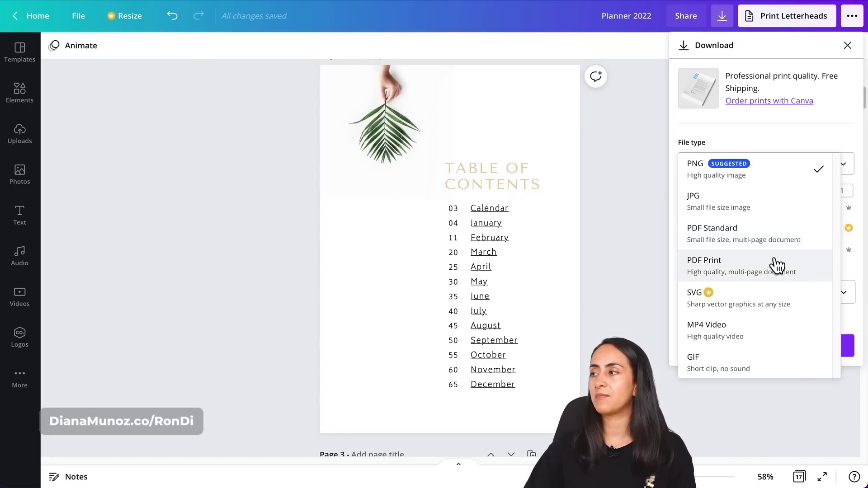
left_click(803, 240)
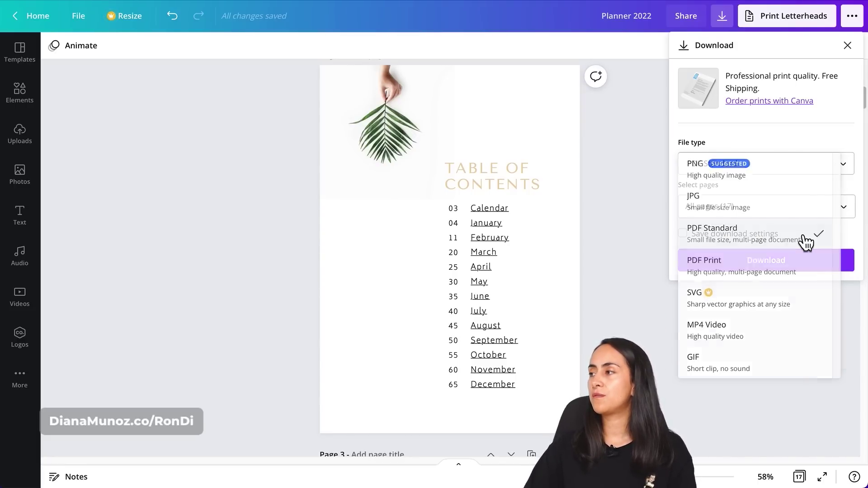
left_click(856, 216)
left_click(834, 238)
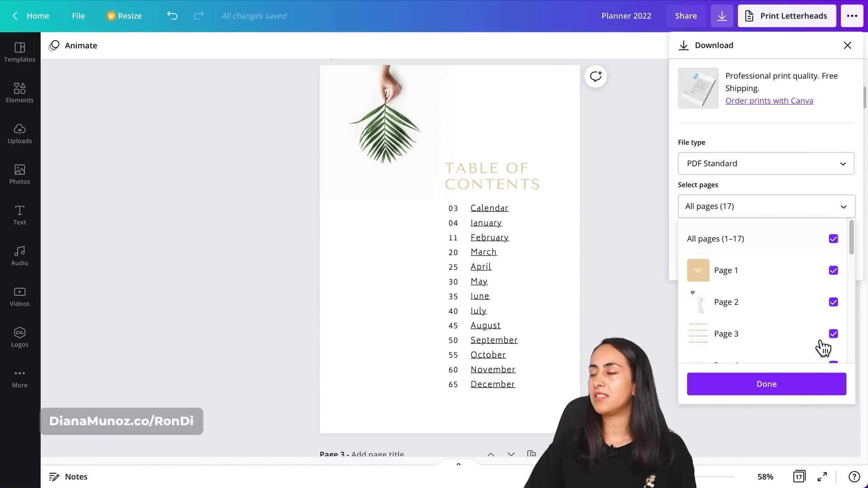
left_click(810, 384)
left_click(814, 269)
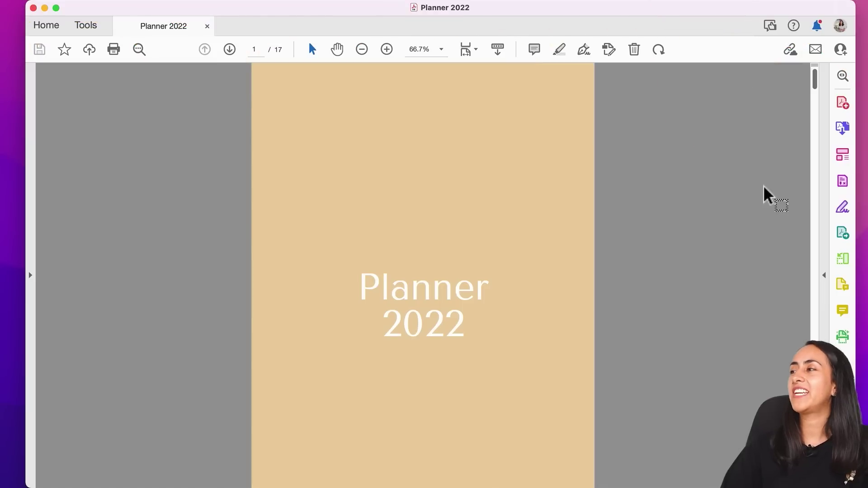
Step: In the downloaded Planner 2022 PDF in Adobe Acrobat, test the Calendar and January links from the table of contents
left_click_drag(813, 87, 805, 116)
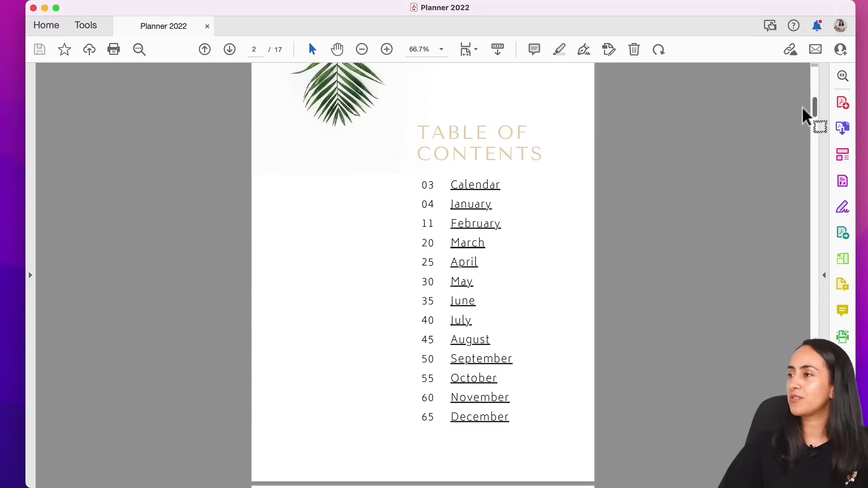
left_click(476, 184)
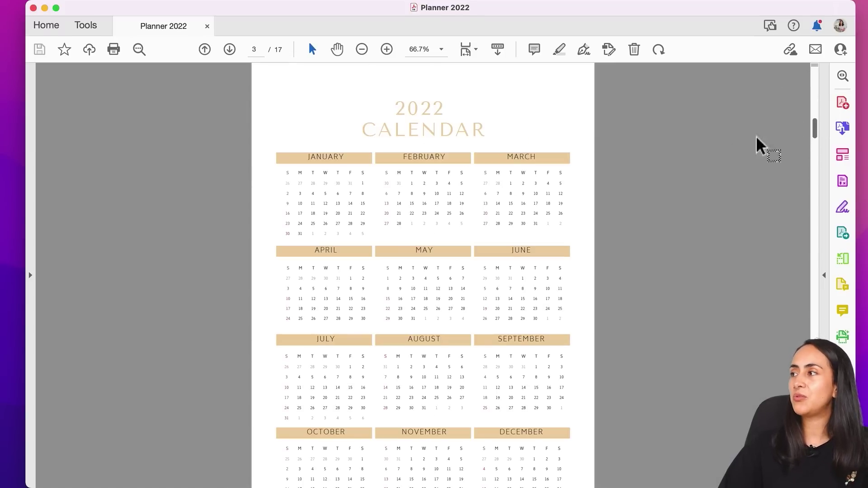
left_click_drag(815, 132, 809, 112)
left_click(492, 181)
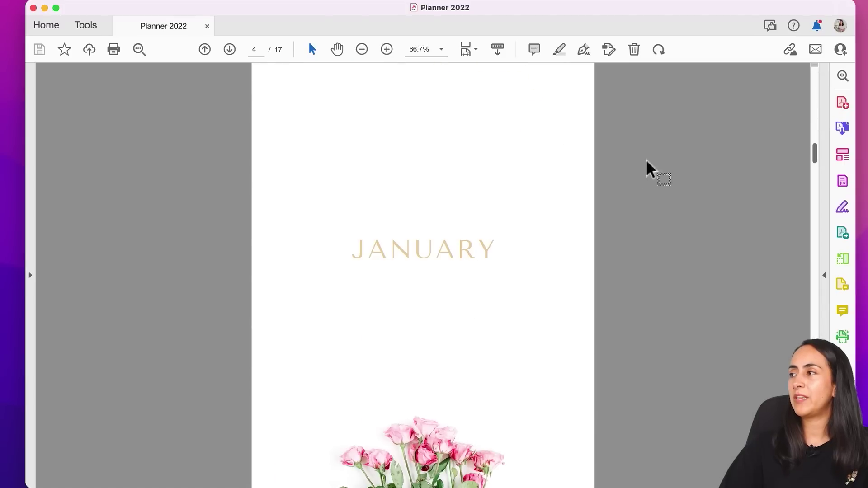
left_click_drag(817, 155, 816, 108)
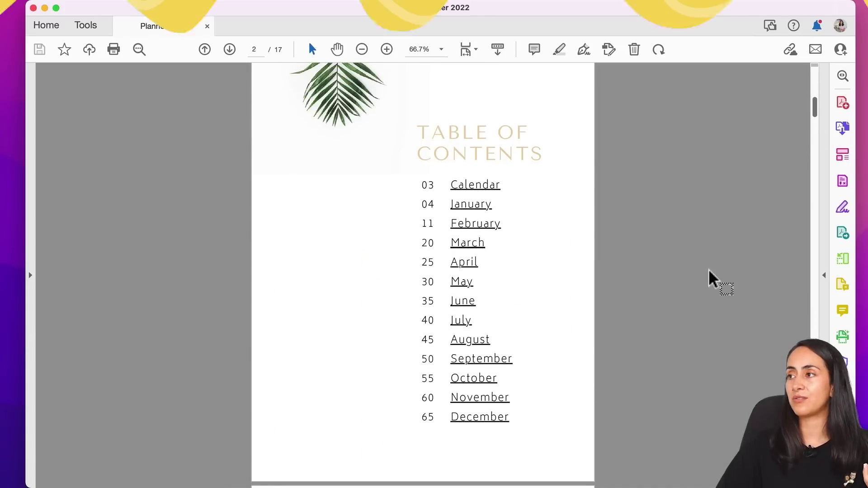